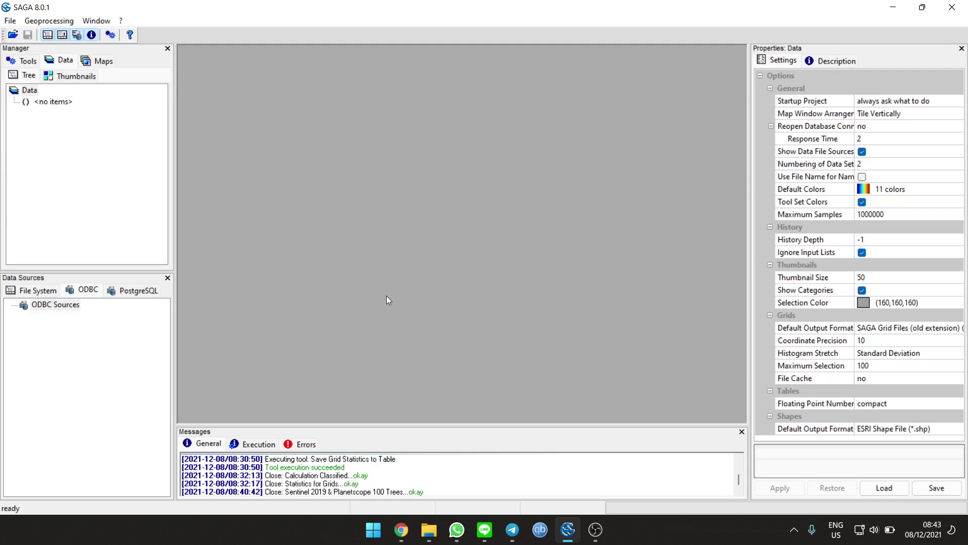
# Load worldpop_2020_adj2ut.tif from the WorldPop folder in File Explorer into SAGA.
pyautogui.click(426, 532)
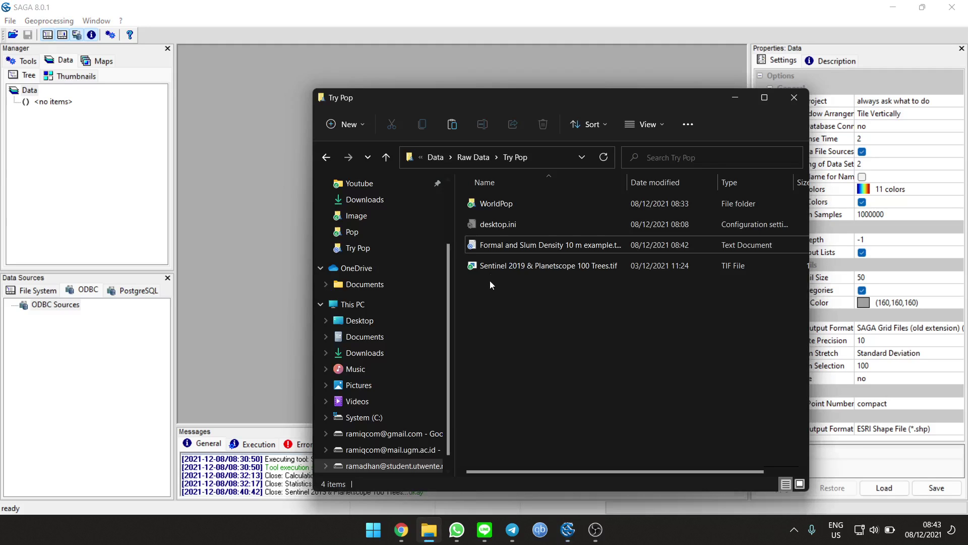
pyautogui.doubleClick(497, 205)
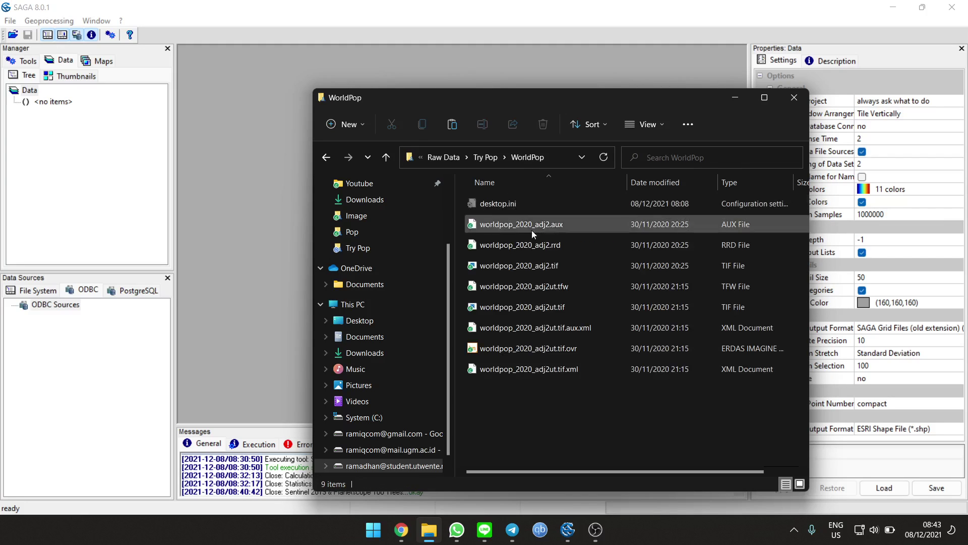
pyautogui.click(578, 350)
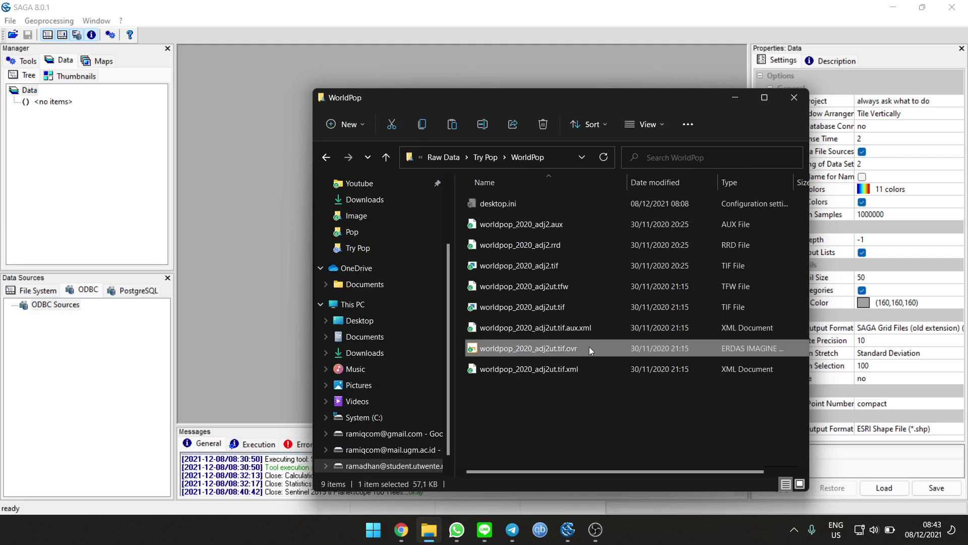
pyautogui.click(596, 308)
pyautogui.moveTo(380, 289); pyautogui.dragTo(115, 170)
pyautogui.click(277, 52)
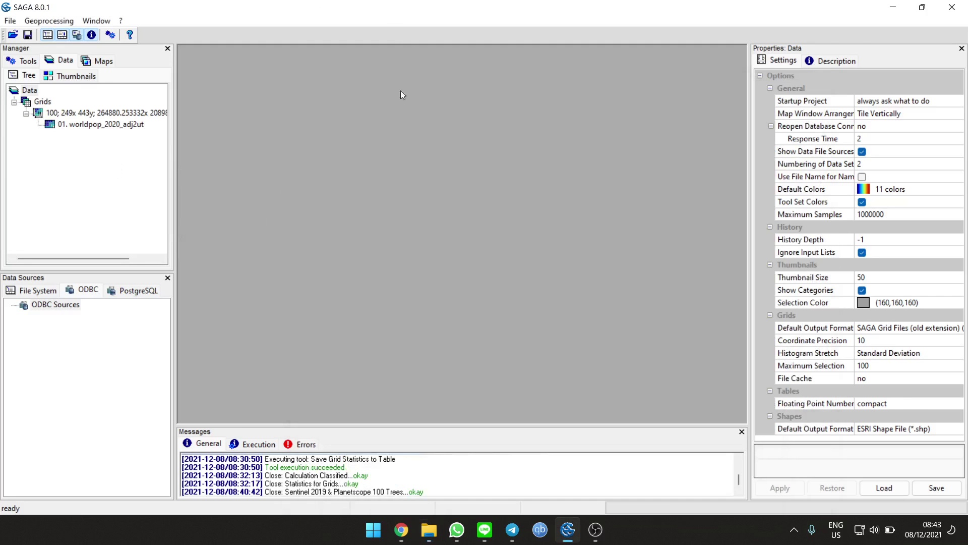
# Display the worldpop_2020_adj2ut grid in a map.
pyautogui.click(108, 125)
pyautogui.rightClick(132, 125)
pyautogui.click(145, 167)
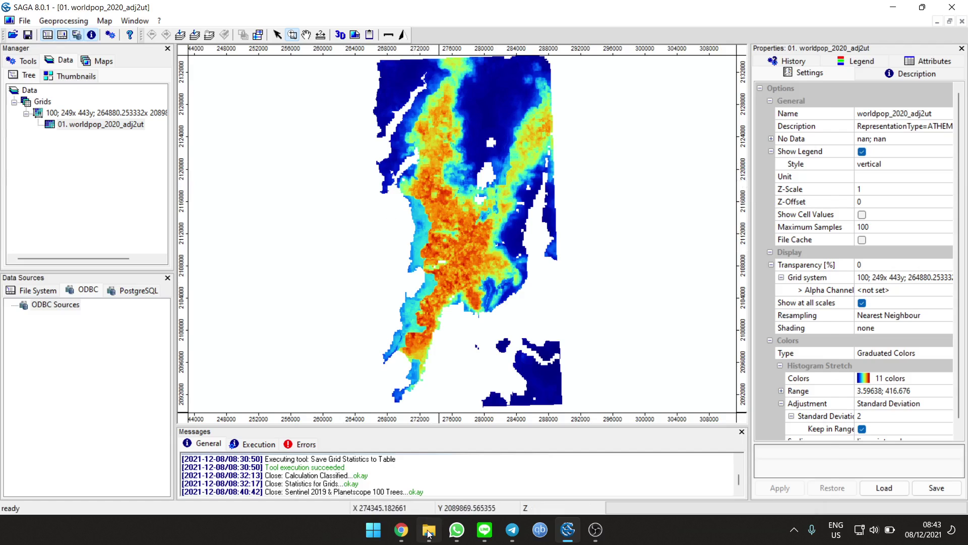
# Load Sentinel 2019 & Planetscope 100 Trees.tif from the Try Pop folder in File Explorer into SAGA.
pyautogui.click(428, 530)
pyautogui.click(487, 157)
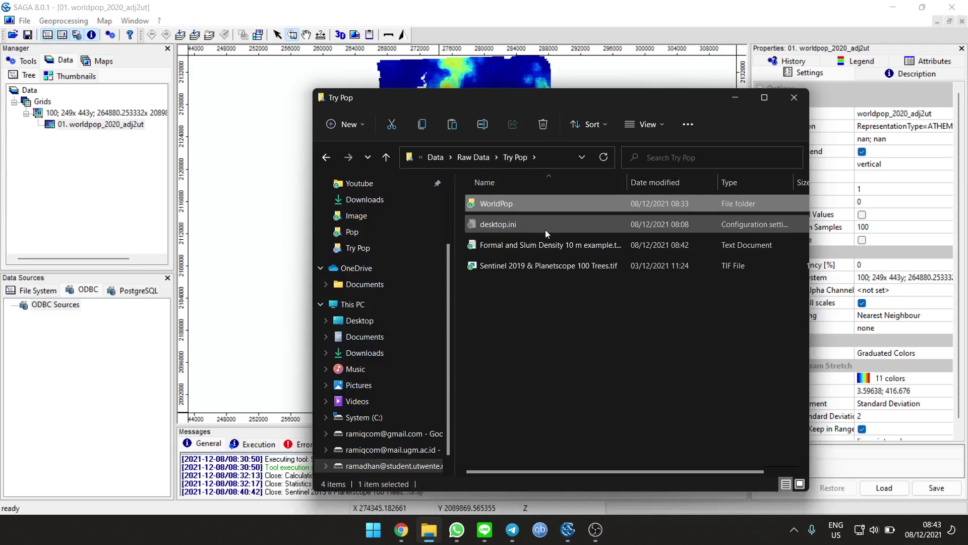
pyautogui.click(539, 265)
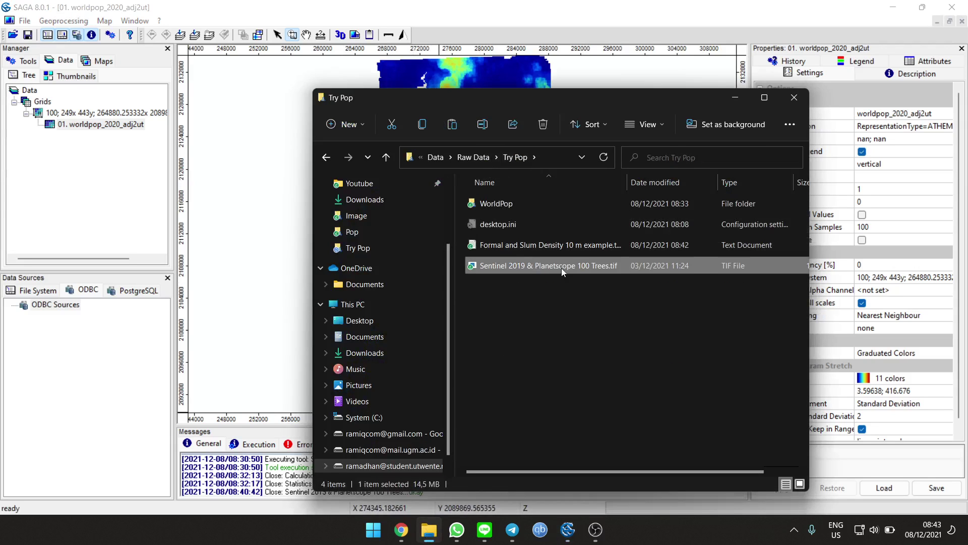
pyautogui.click(609, 320)
pyautogui.moveTo(615, 270); pyautogui.dragTo(116, 181)
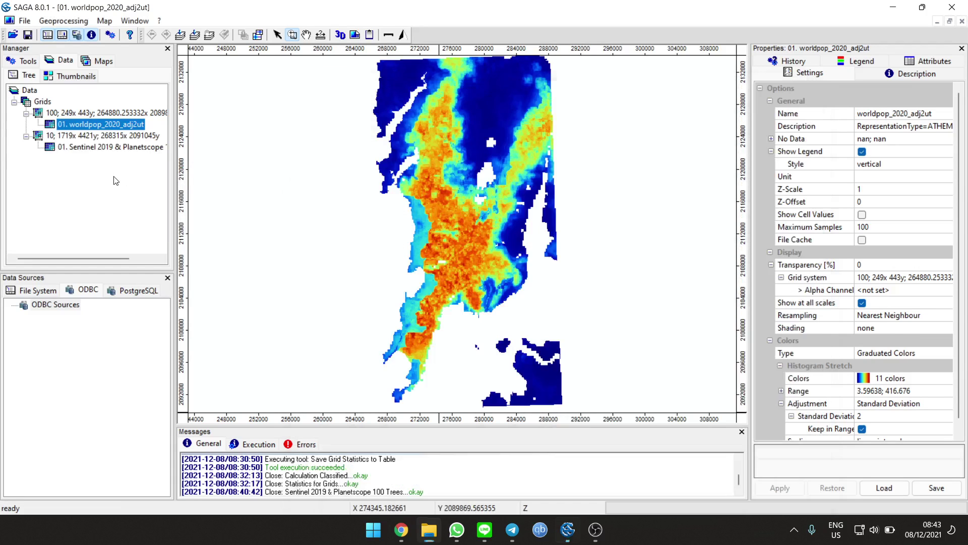
# Add the Sentinel 2019 & Planetscope 100 Trees grid as a layer to the existing worldpop_2020_adj2ut map.
pyautogui.click(63, 146)
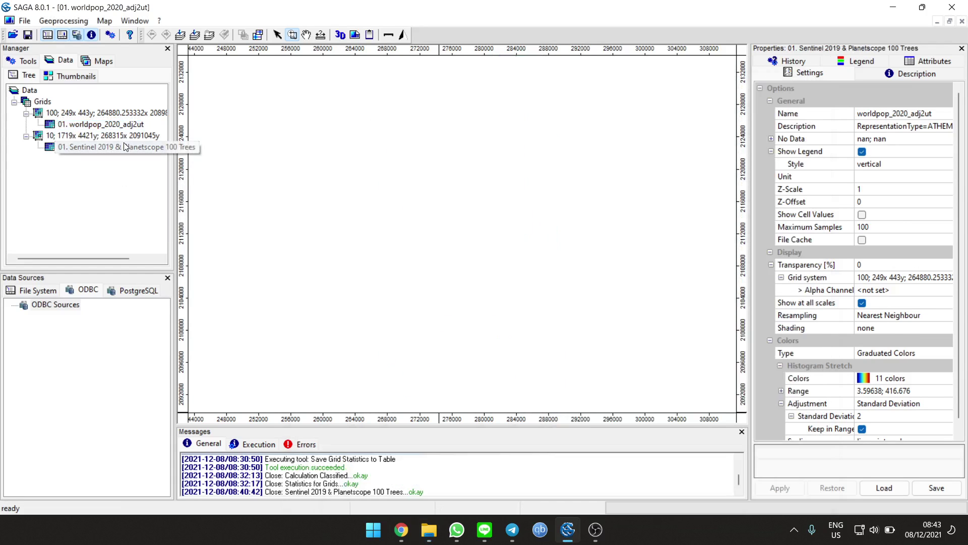
pyautogui.rightClick(63, 147)
pyautogui.click(197, 185)
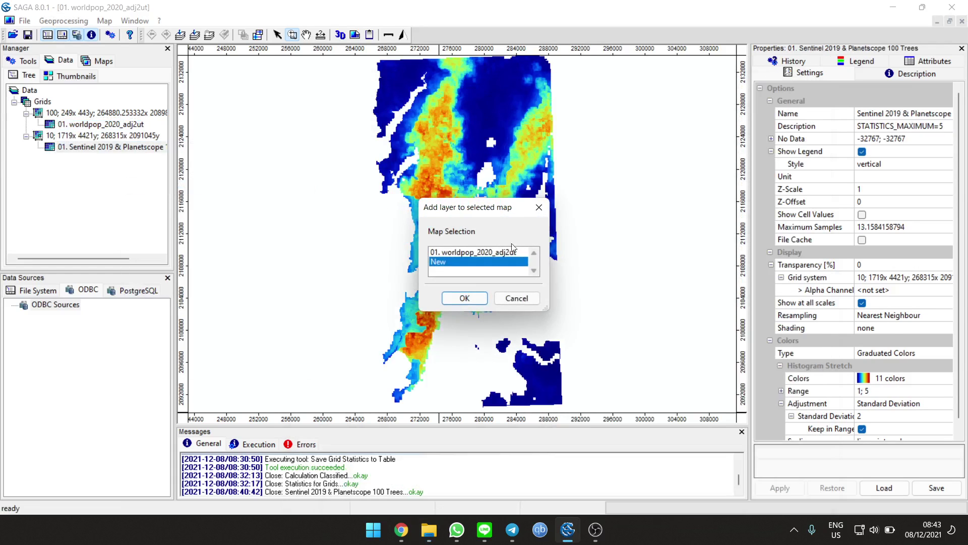
pyautogui.click(465, 298)
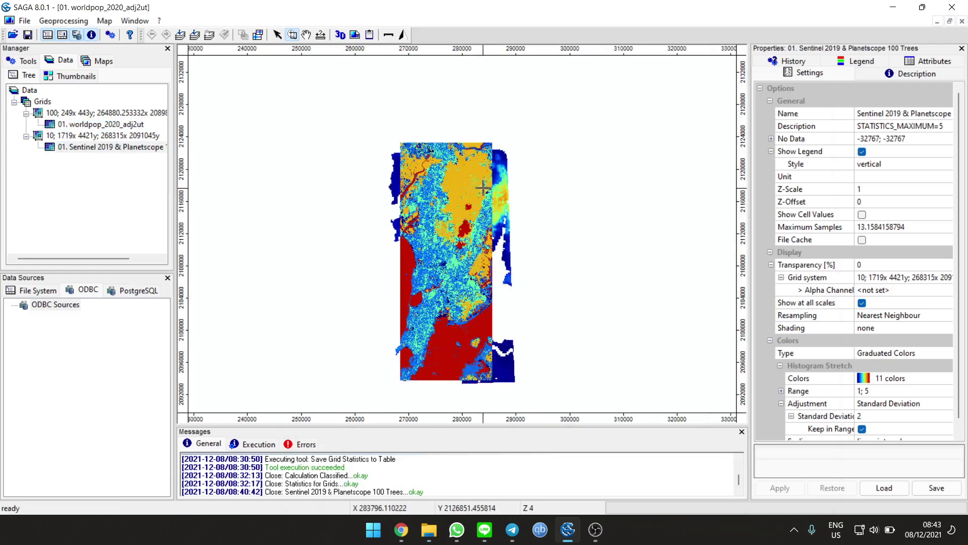
# Examine how the extent and cell size of the Sentinel land cover layer compare with the WorldPop layer beneath it.
pyautogui.scroll(1, 411, 253)
pyautogui.scroll(1, 468, 217)
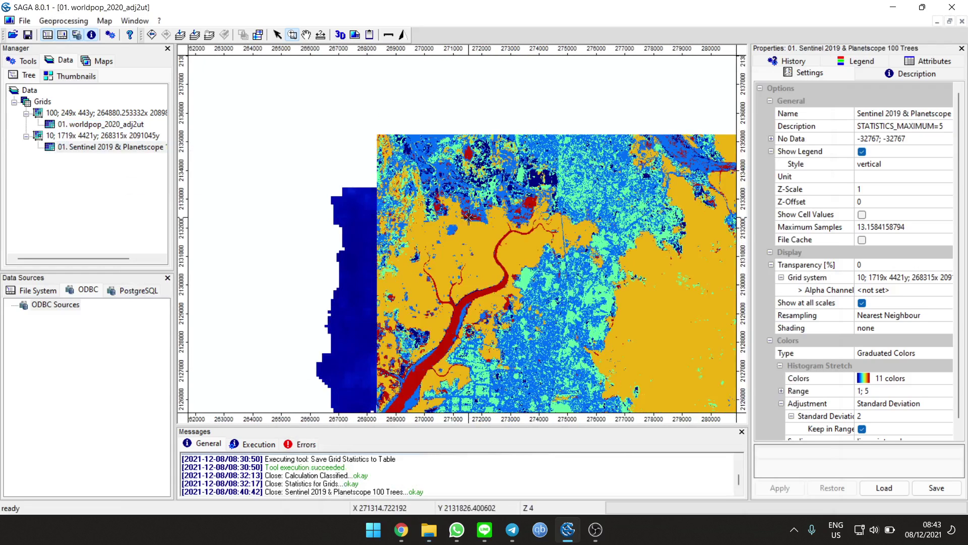
pyautogui.scroll(-2, 432, 121)
pyautogui.scroll(-2, 492, 237)
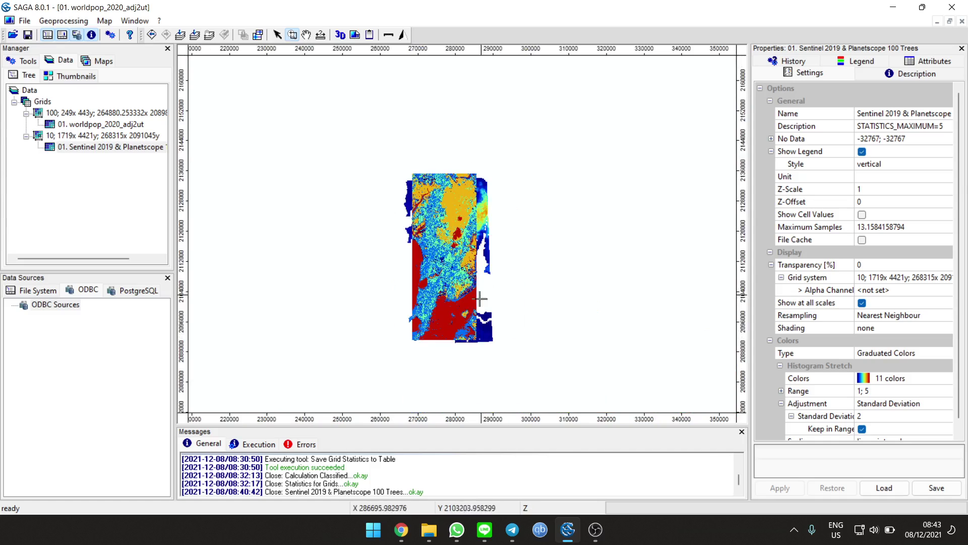
pyautogui.scroll(-2, 442, 243)
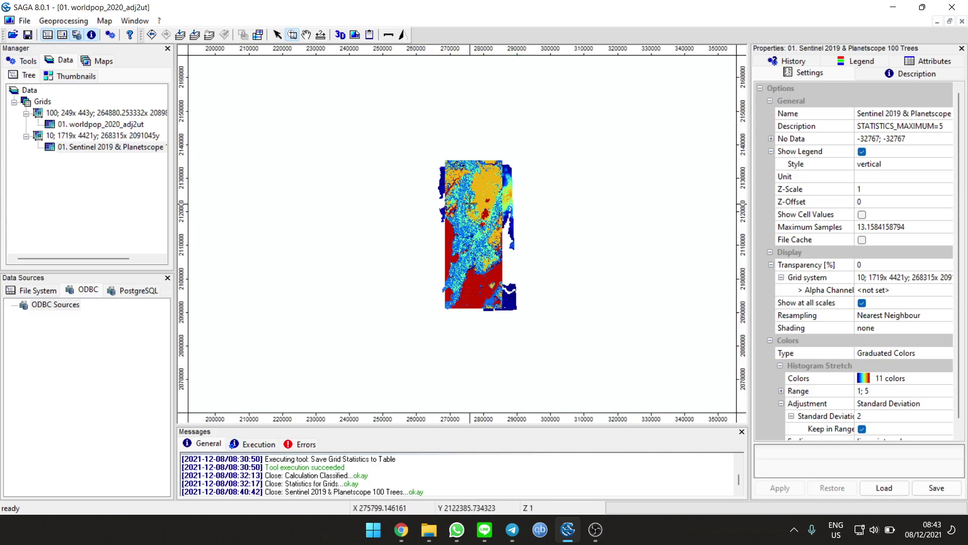
pyautogui.scroll(1, 469, 203)
pyautogui.scroll(1, 467, 300)
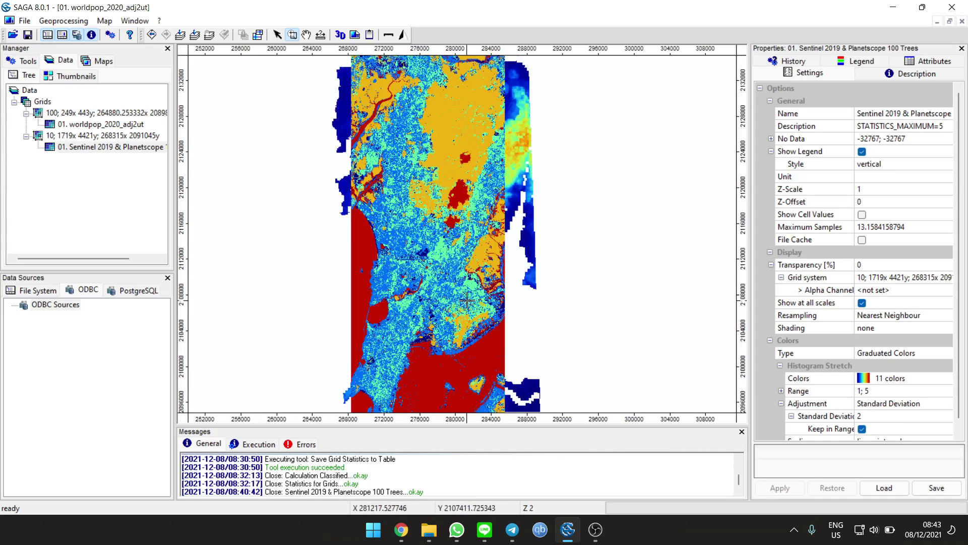
pyautogui.scroll(1, 477, 218)
pyautogui.scroll(1, 503, 212)
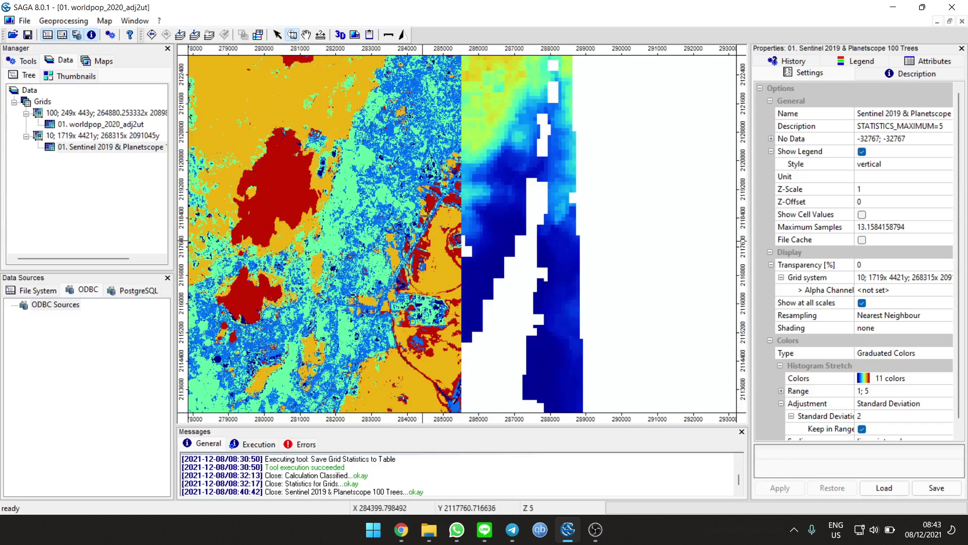
pyautogui.scroll(2, 427, 215)
pyautogui.scroll(-4, 416, 185)
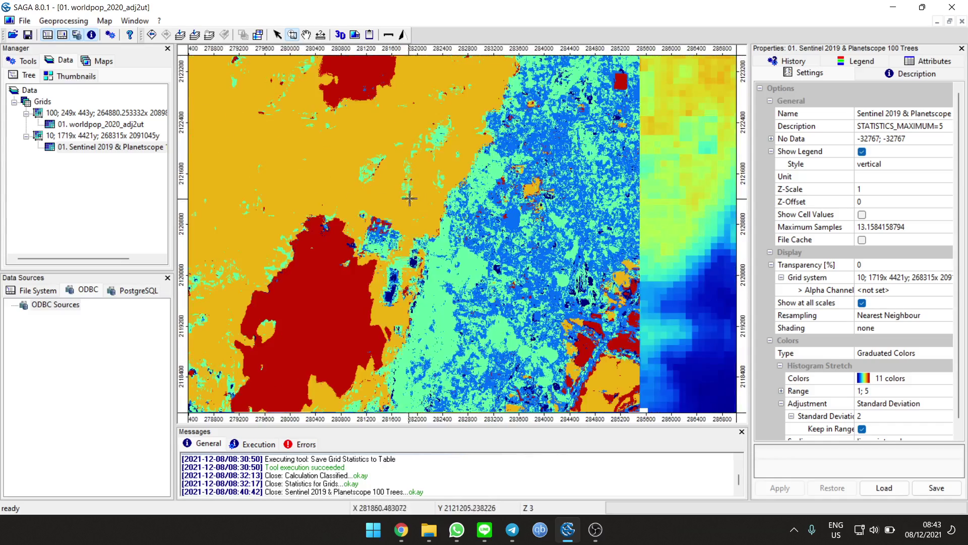
pyautogui.scroll(1, 611, 182)
pyautogui.scroll(1, 591, 197)
pyautogui.scroll(-4, 438, 207)
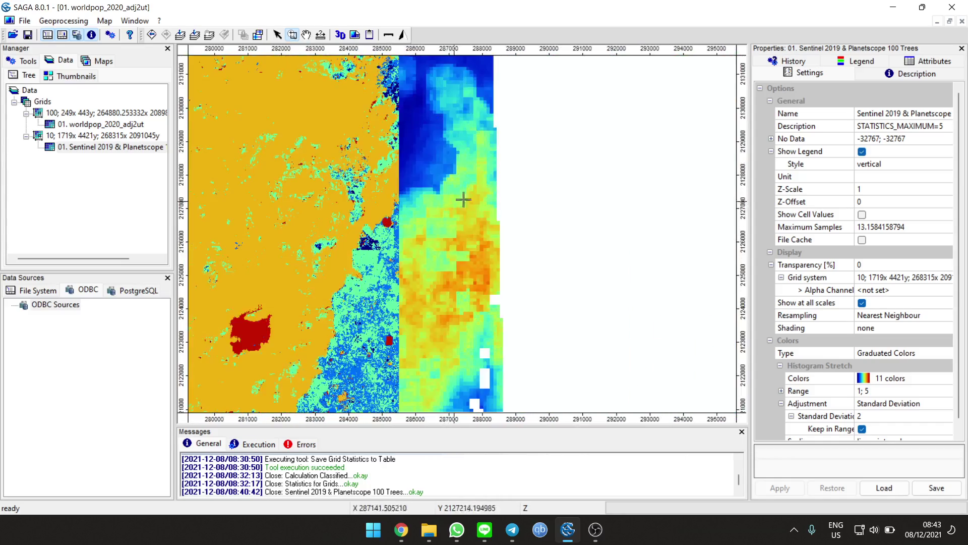
pyautogui.scroll(-1, 431, 258)
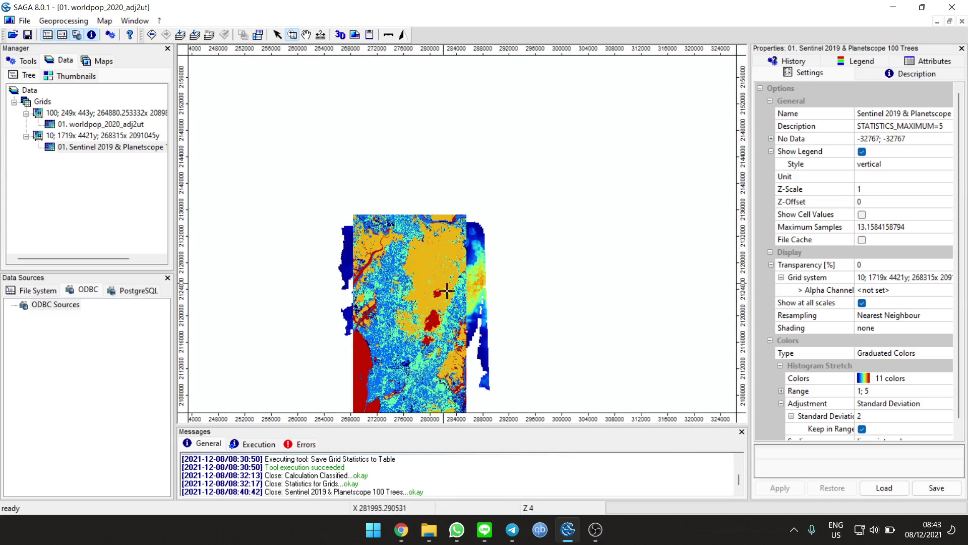
pyautogui.scroll(-2, 415, 257)
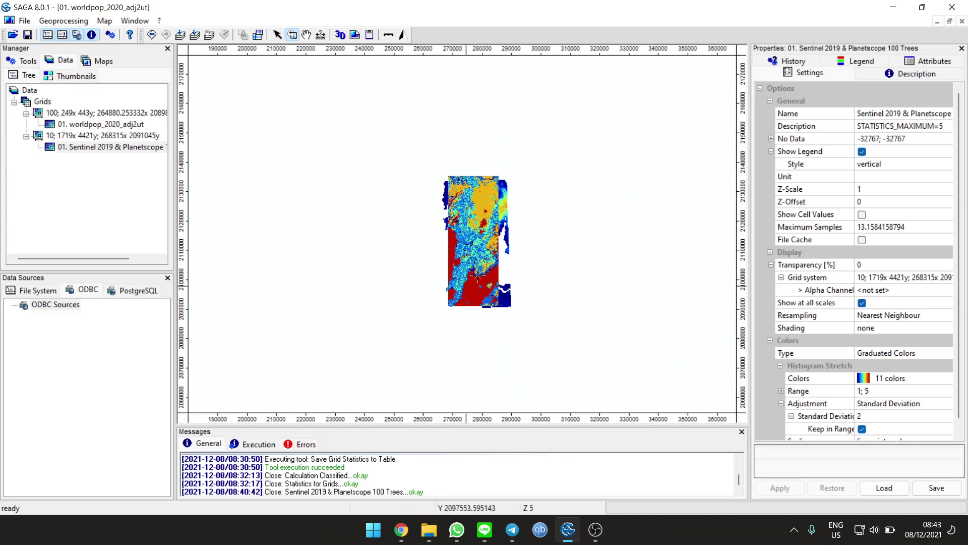
pyautogui.scroll(1, 474, 257)
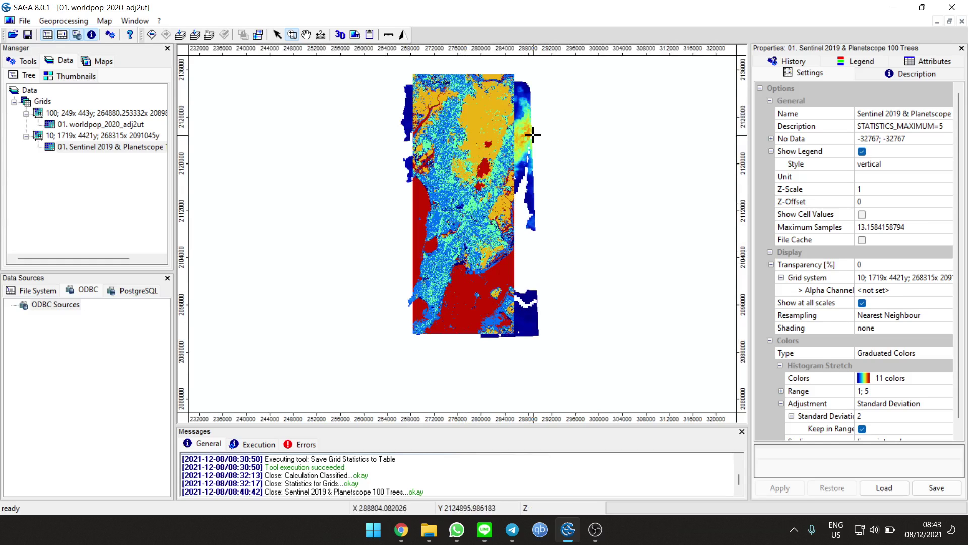
pyautogui.scroll(8, 488, 152)
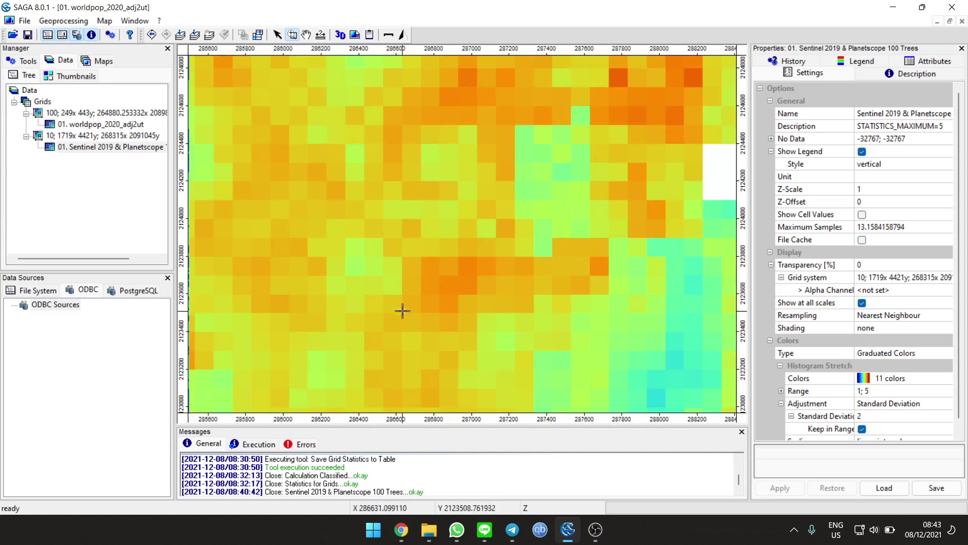
pyautogui.scroll(-7, 467, 186)
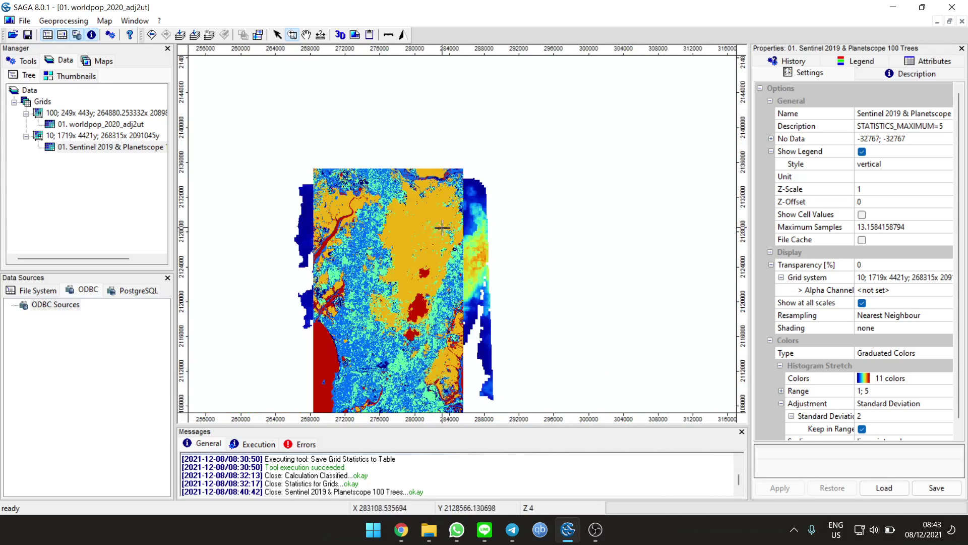
pyautogui.scroll(-3, 442, 228)
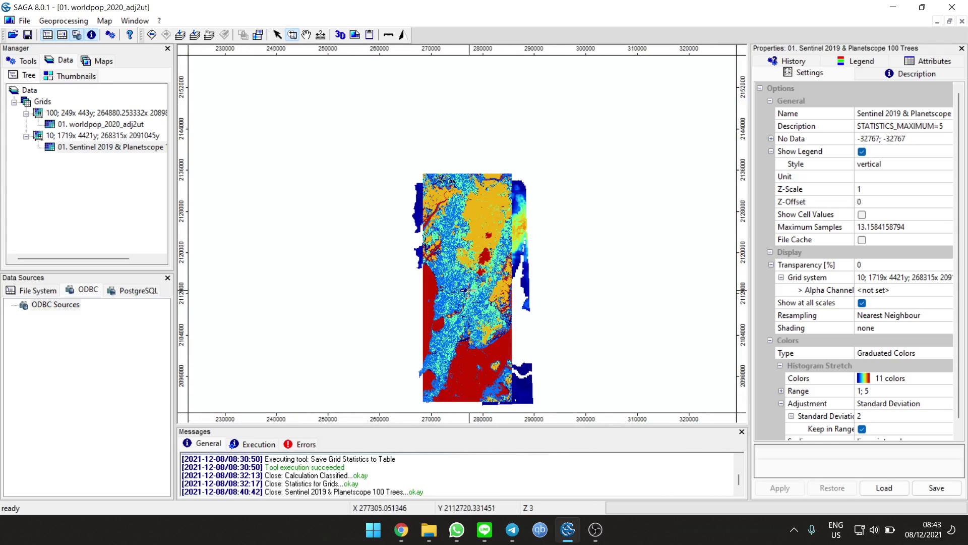
pyautogui.scroll(4, 515, 248)
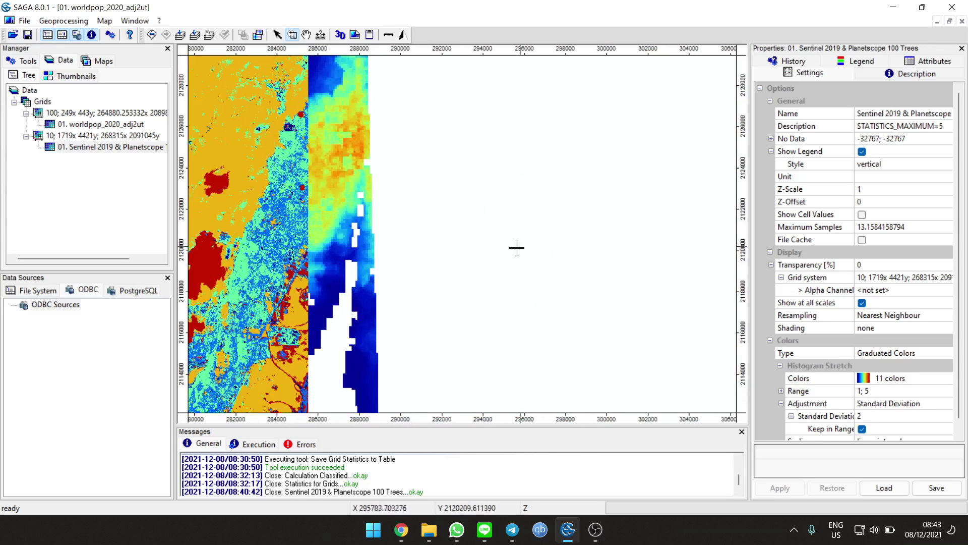
pyautogui.scroll(2, 323, 237)
pyautogui.scroll(-2, 497, 196)
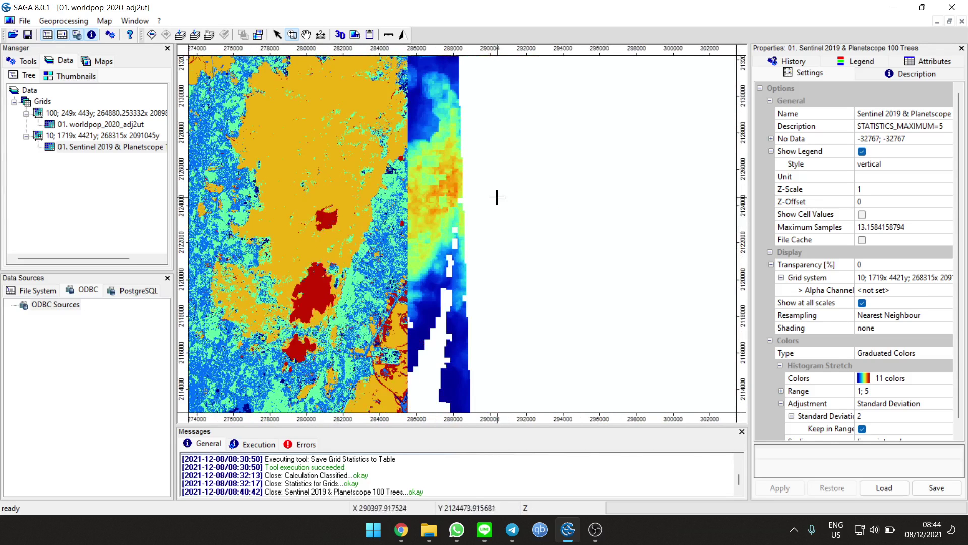
pyautogui.scroll(-2, 412, 215)
# Start the Clip Grids tool with the 100; 249x 443y grid system as the input grid system.
pyautogui.click(80, 21)
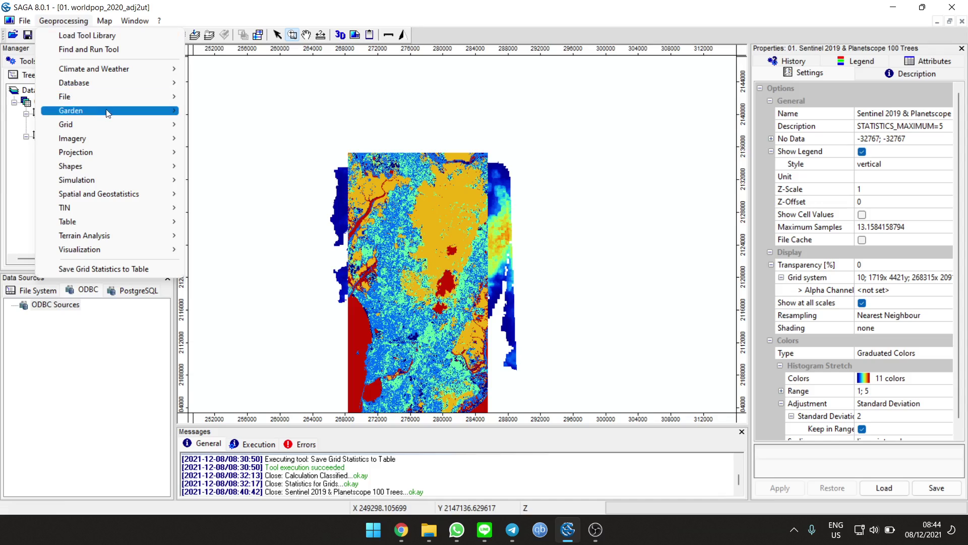
pyautogui.moveTo(115, 124)
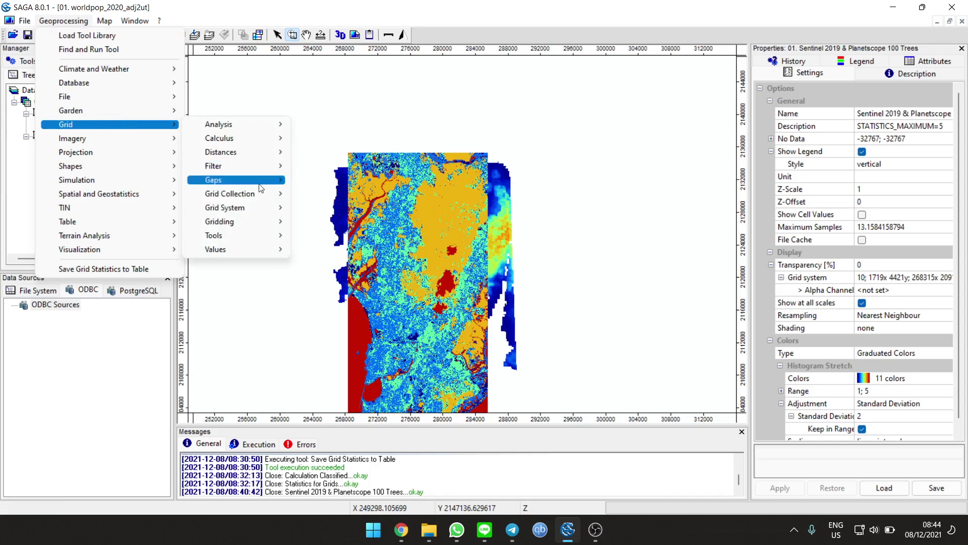
pyautogui.moveTo(256, 205)
pyautogui.click(327, 222)
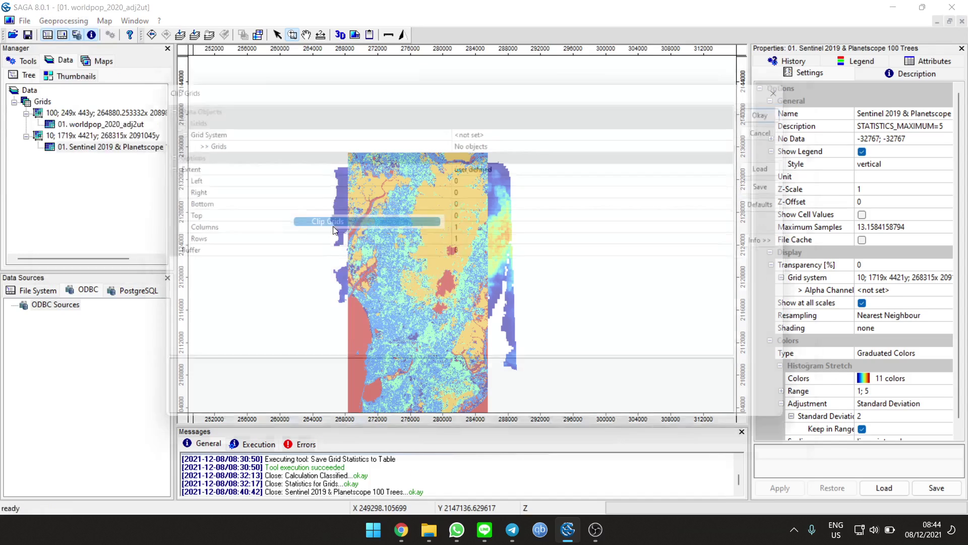
pyautogui.click(538, 129)
pyautogui.click(538, 130)
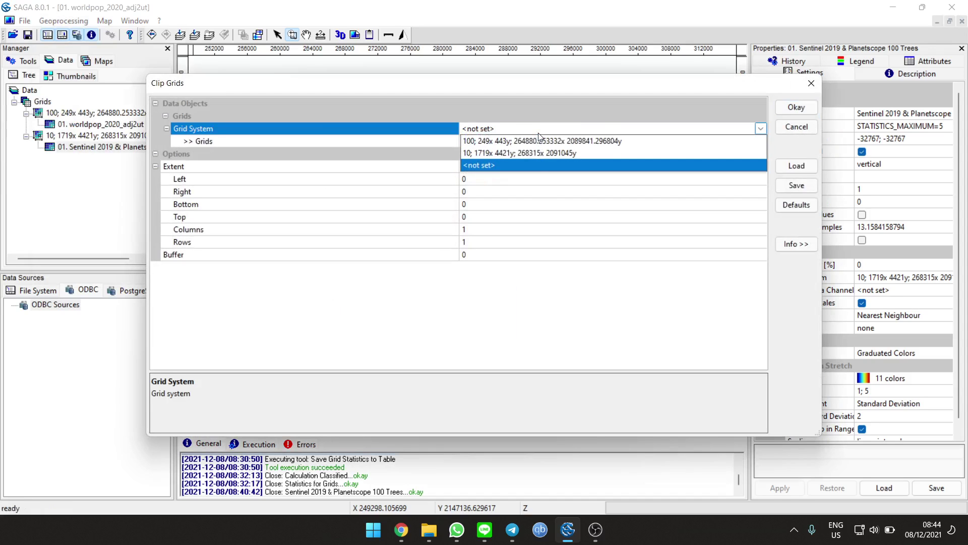
pyautogui.moveTo(559, 90); pyautogui.dragTo(717, 81)
pyautogui.click(687, 115)
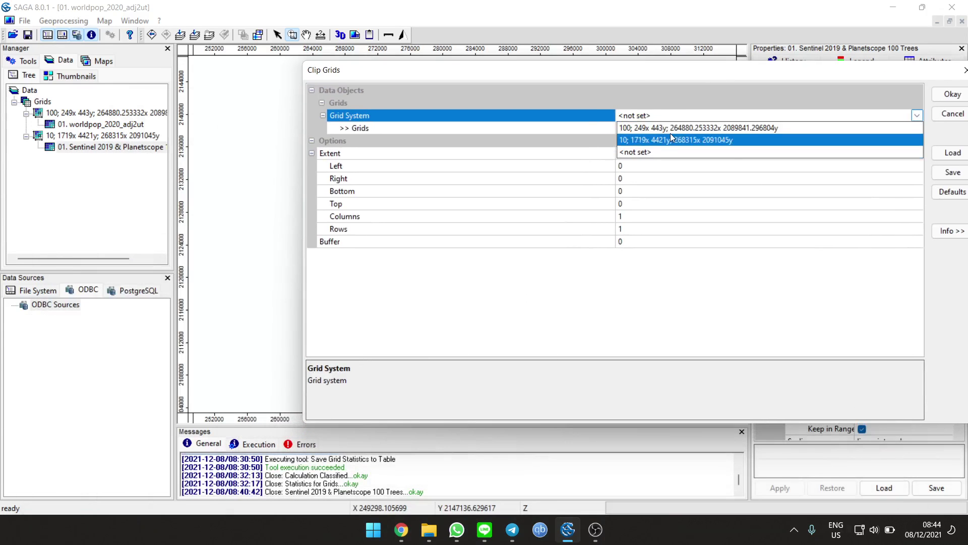
pyautogui.click(671, 129)
# Choose worldpop_2020_adj2ut as the input grid for clipping.
pyautogui.click(894, 127)
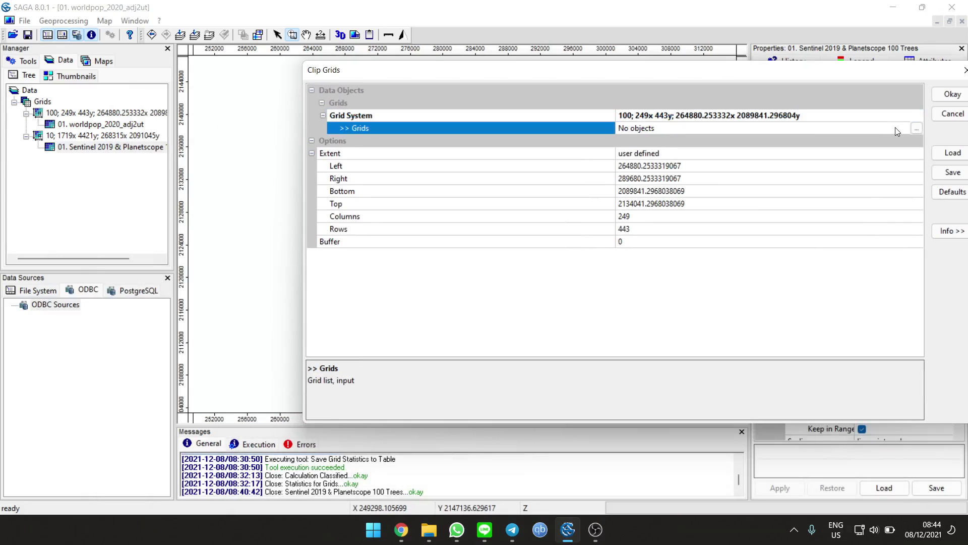
pyautogui.click(917, 128)
pyautogui.click(459, 107)
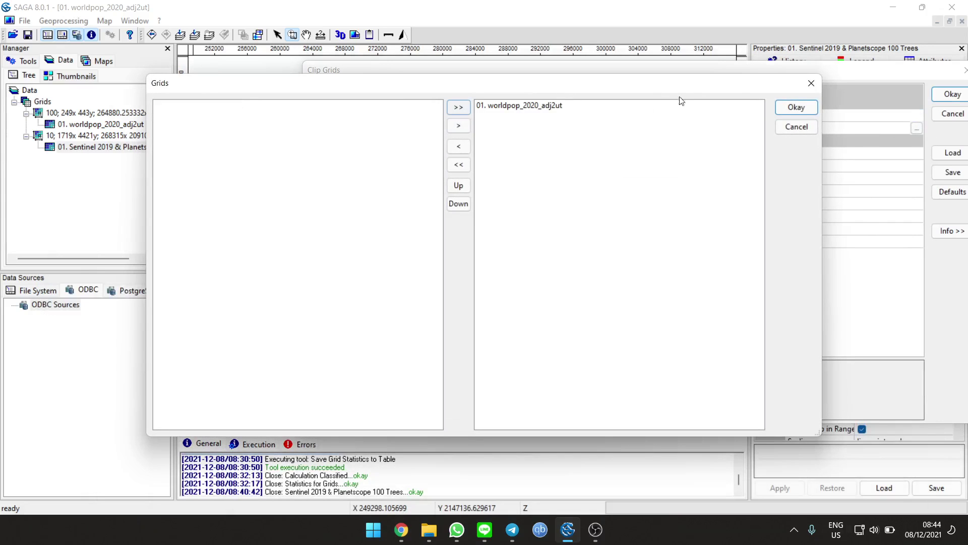
pyautogui.click(796, 107)
# Set the clip extent to the grid system 10; 1719x 4421y; 268315x 2091045y and run Clip Grids.
pyautogui.click(756, 153)
pyautogui.click(739, 154)
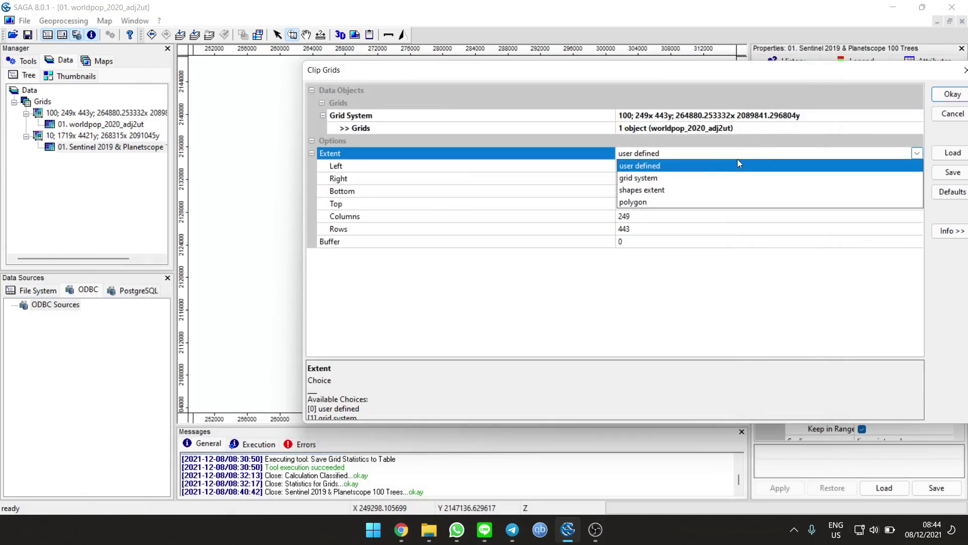
pyautogui.click(690, 182)
pyautogui.click(670, 166)
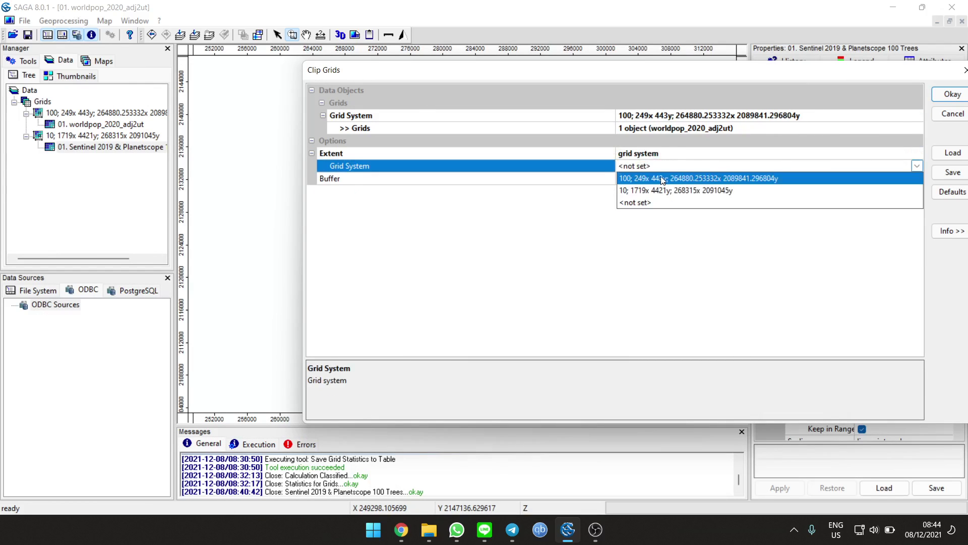
pyautogui.click(661, 190)
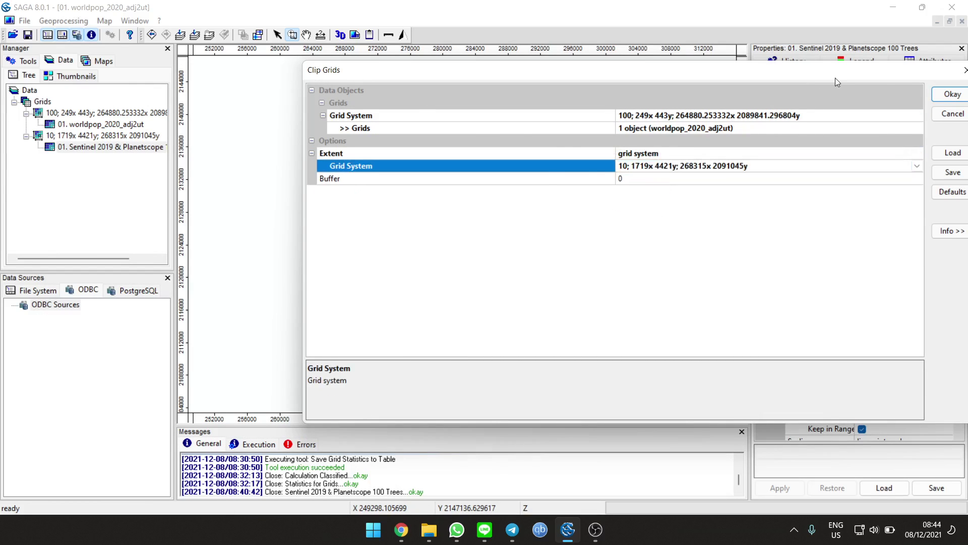
pyautogui.click(758, 95)
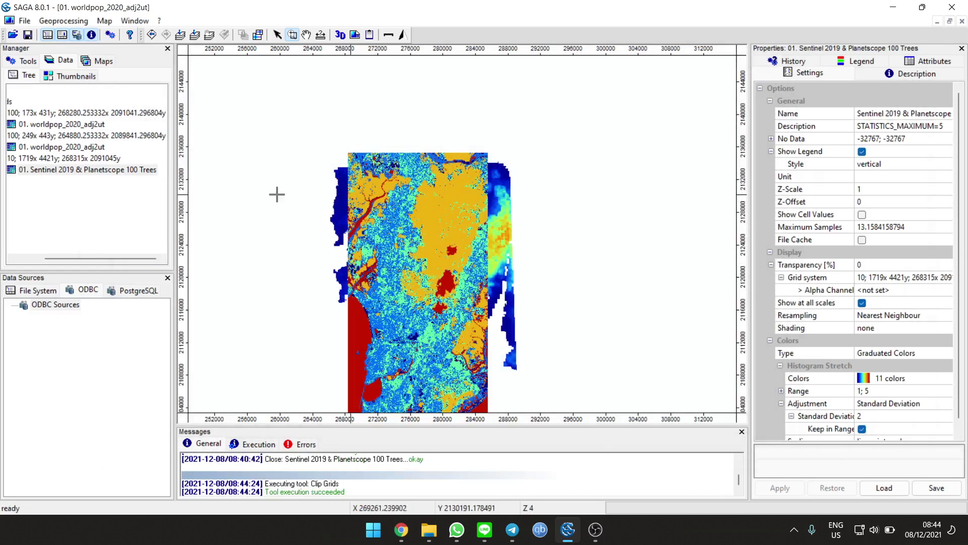
# Remove the original worldpop_2020_adj2ut layer from the worldpop_2020_adj2ut map.
pyautogui.click(101, 60)
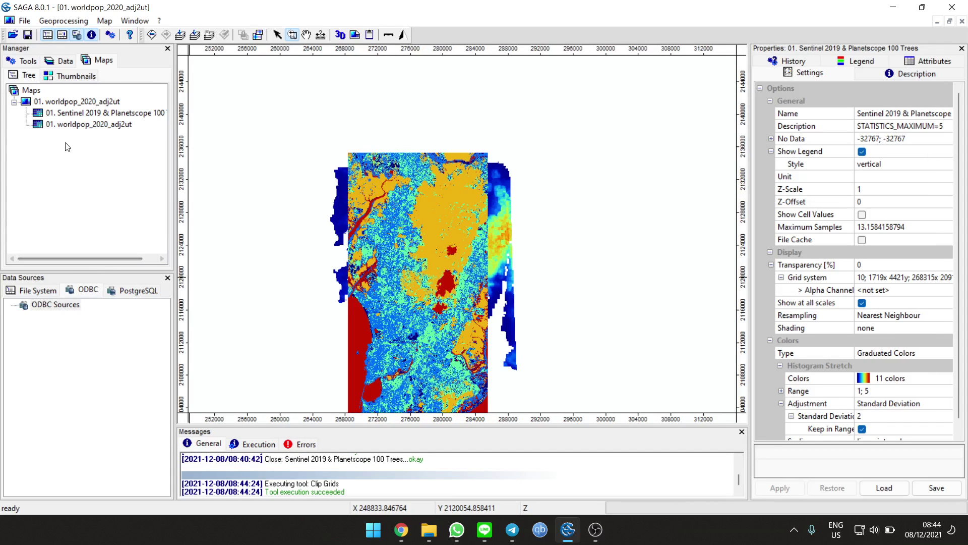
pyautogui.click(83, 132)
pyautogui.rightClick(88, 125)
pyautogui.click(112, 152)
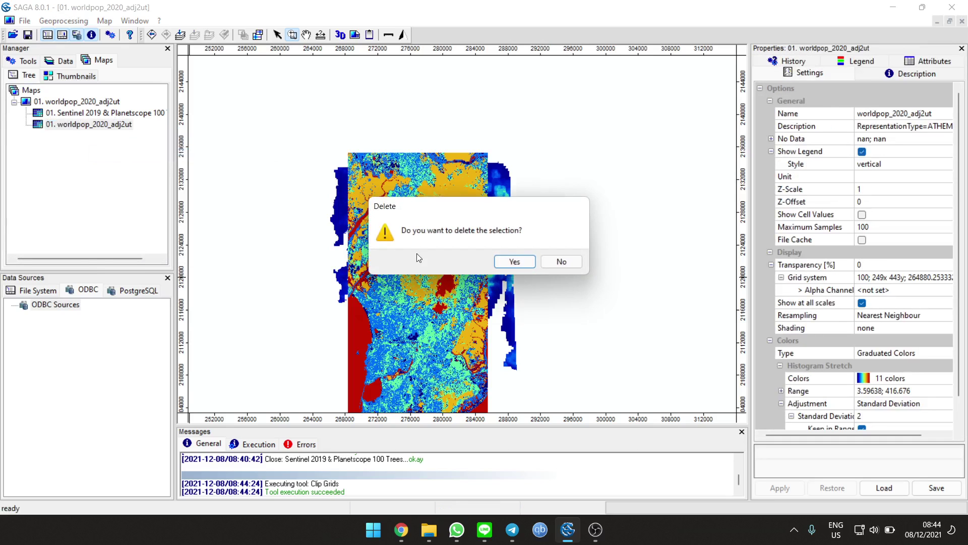
pyautogui.click(504, 260)
# Add the clipped worldpop_2020_adj2ut grid from the 100; 173x 431y grid system to the existing worldpop_2020_adj2ut map.
pyautogui.click(64, 61)
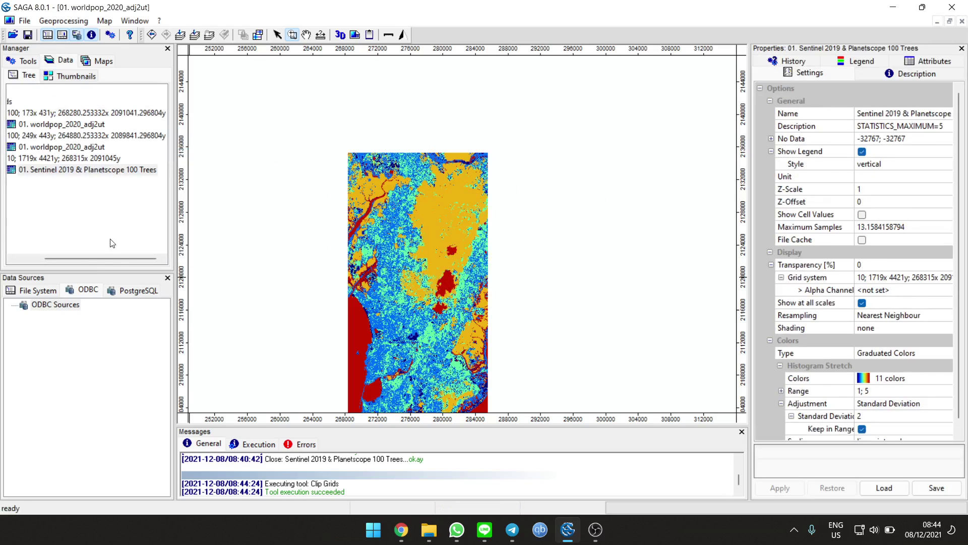
pyautogui.moveTo(97, 262); pyautogui.dragTo(59, 257)
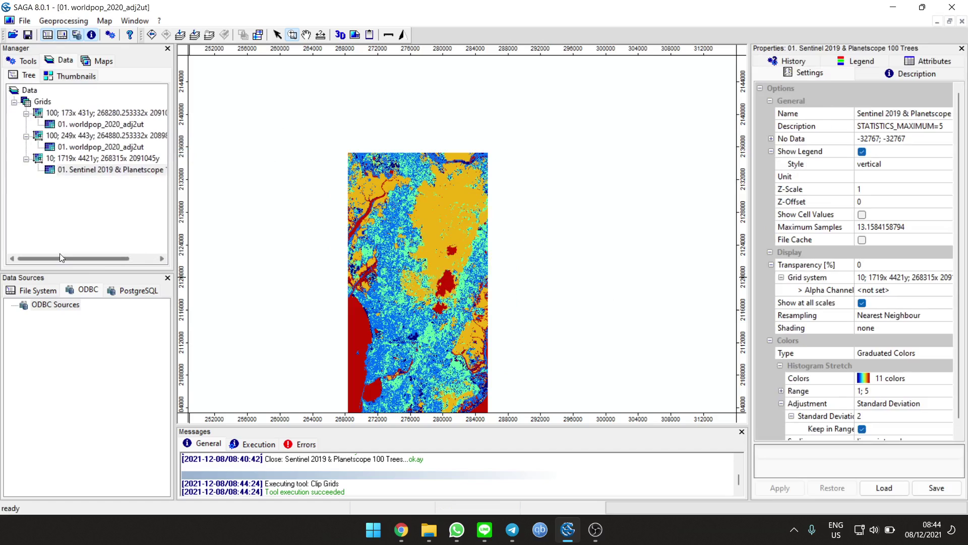
pyautogui.rightClick(103, 126)
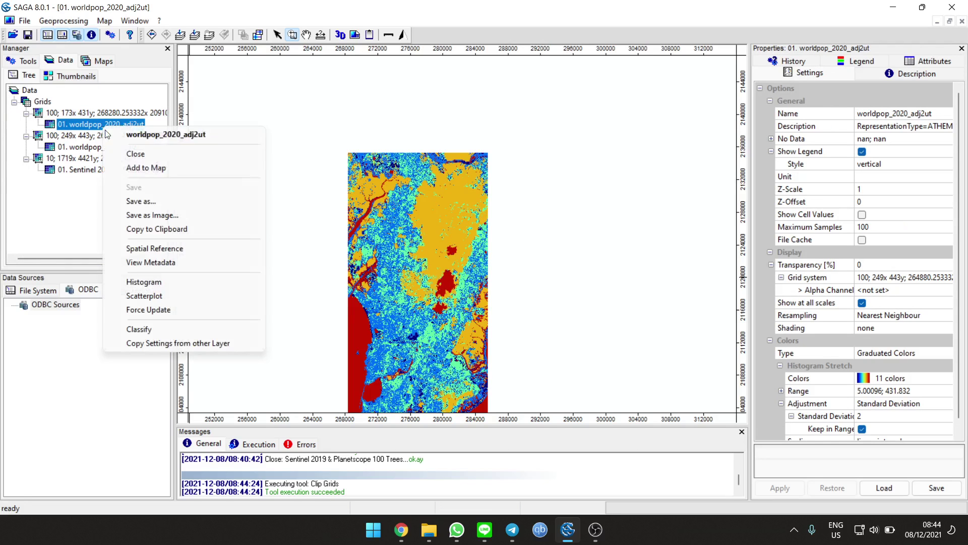
pyautogui.click(141, 168)
pyautogui.click(463, 299)
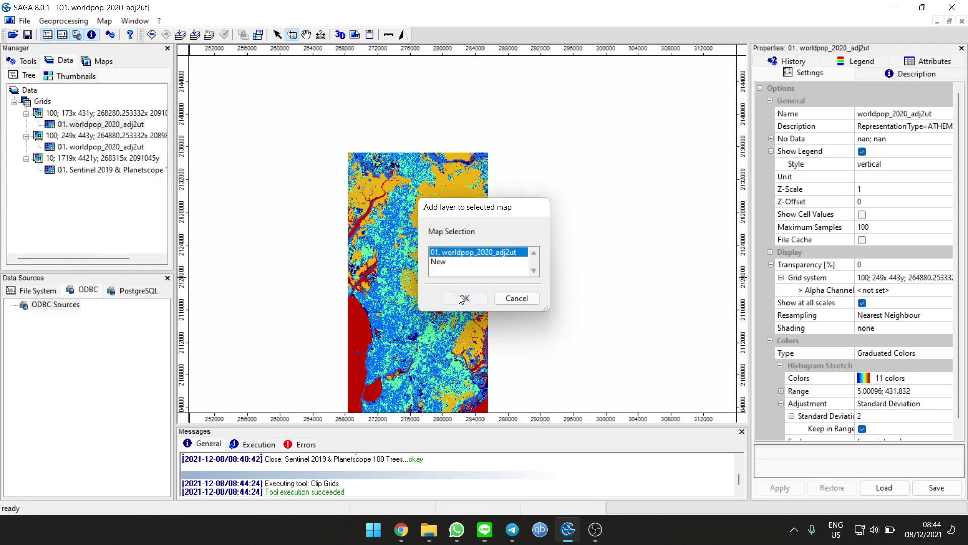
# Examine how the edges of the clipped population layer line up with the Sentinel land cover layer beneath it.
pyautogui.scroll(-2, 414, 203)
pyautogui.scroll(3, 449, 244)
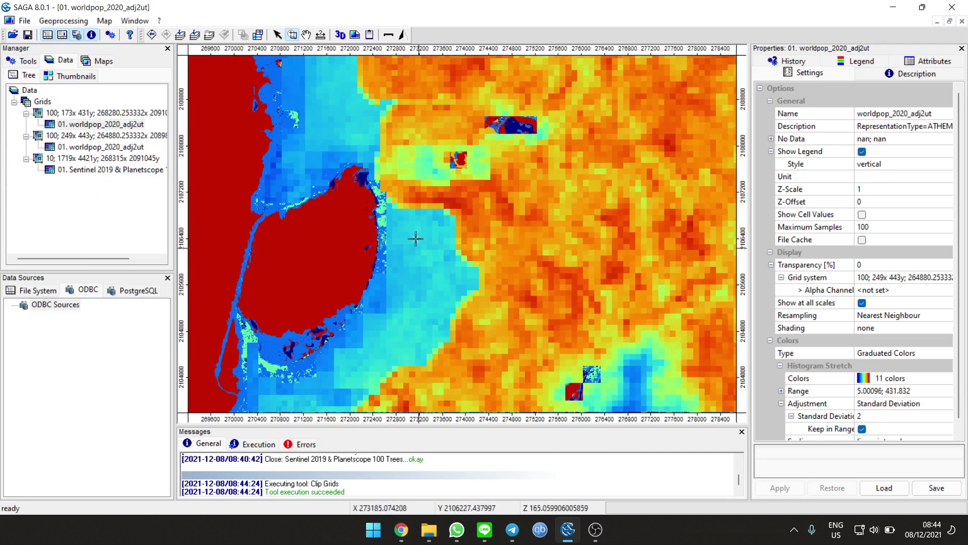
pyautogui.scroll(-1, 409, 219)
pyautogui.scroll(-2, 410, 220)
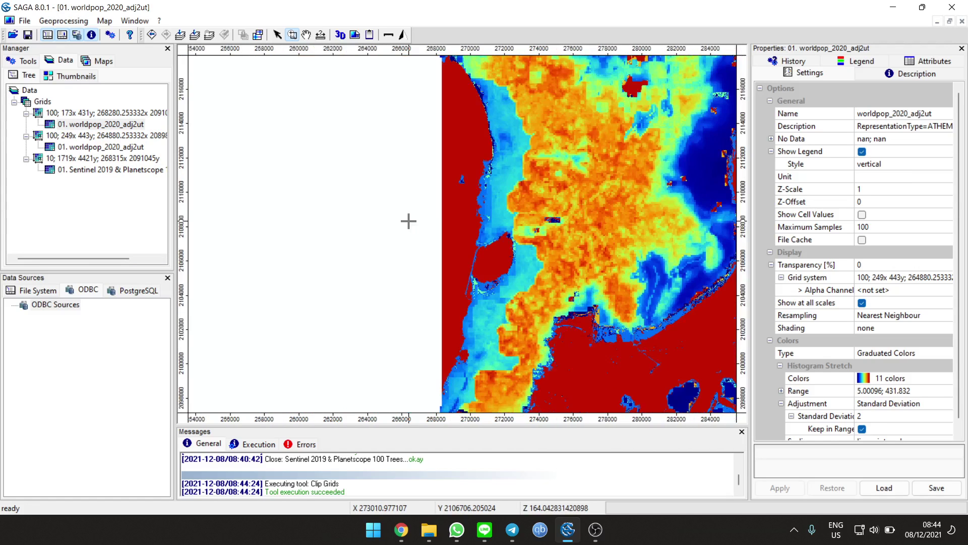
pyautogui.scroll(-2, 496, 245)
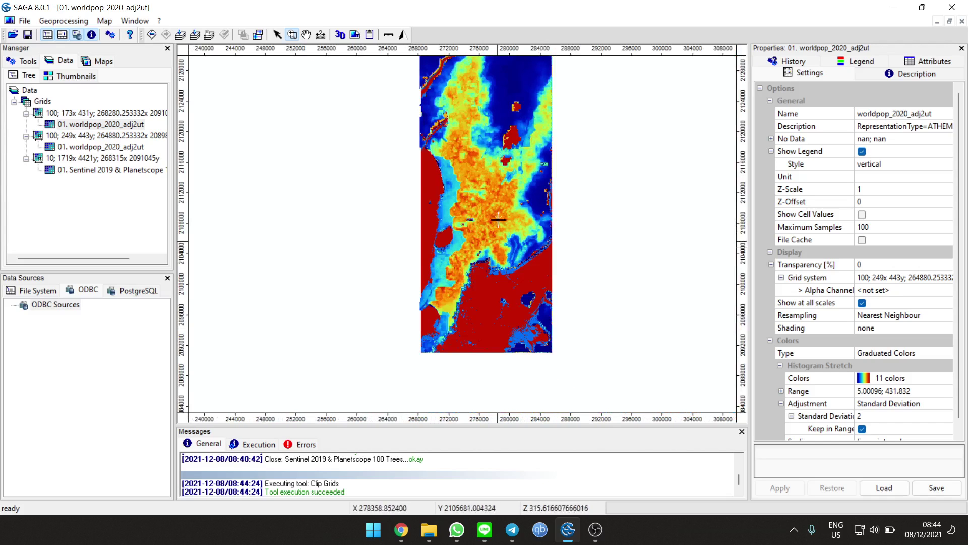
pyautogui.scroll(3, 470, 178)
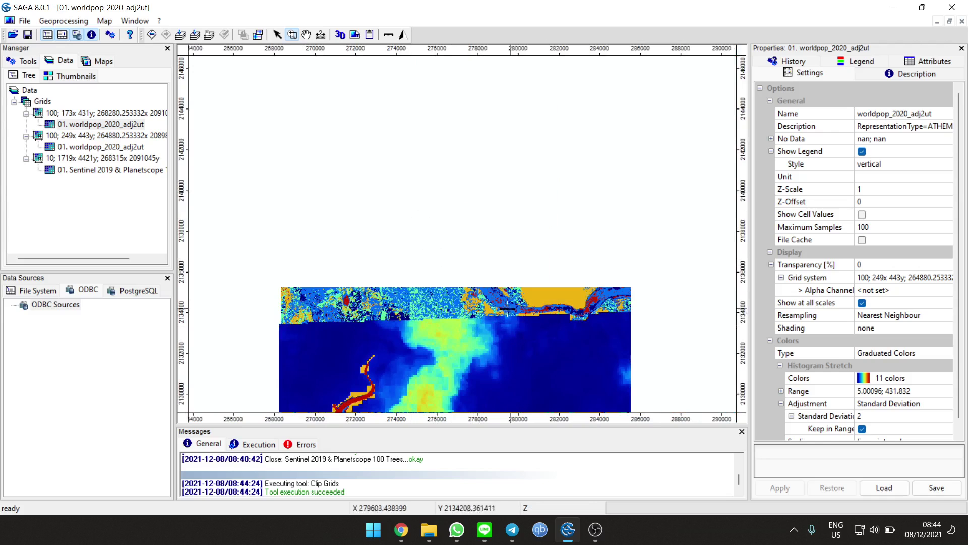
pyautogui.scroll(-3, 461, 244)
pyautogui.scroll(4, 468, 277)
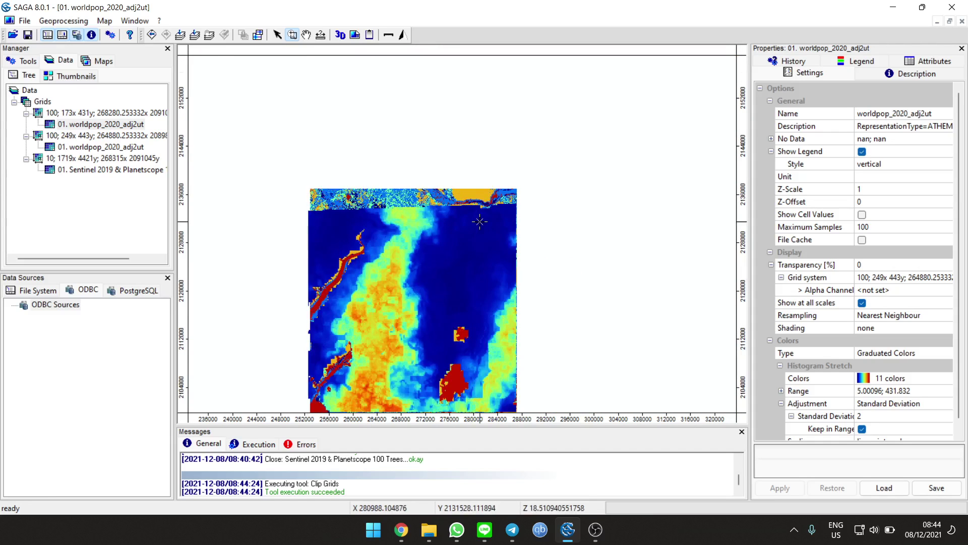
pyautogui.scroll(-3, 416, 221)
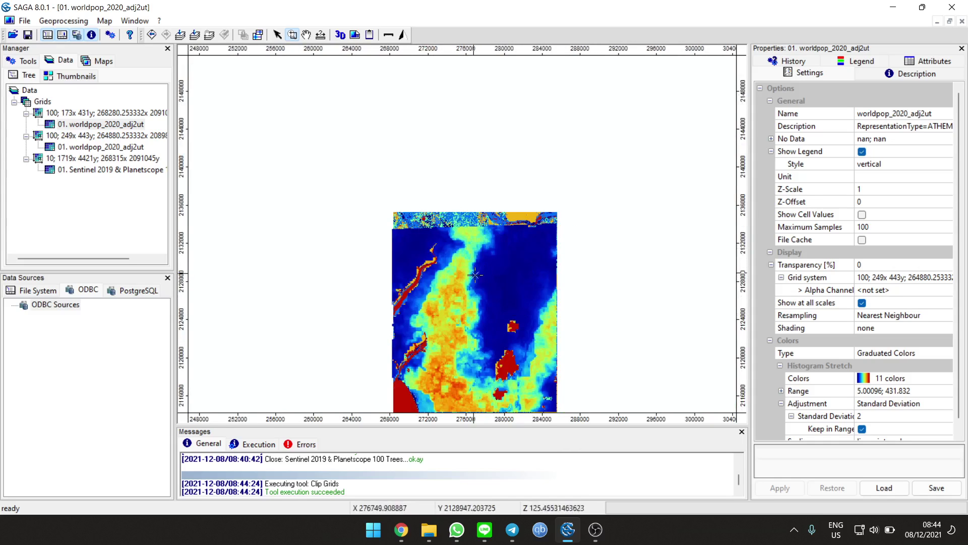
# Start Clip Grids with the 10; 1719x 4421y grid system and choose Sentinel 2019 & Planetscope 100 Trees as the input grid.
pyautogui.click(64, 21)
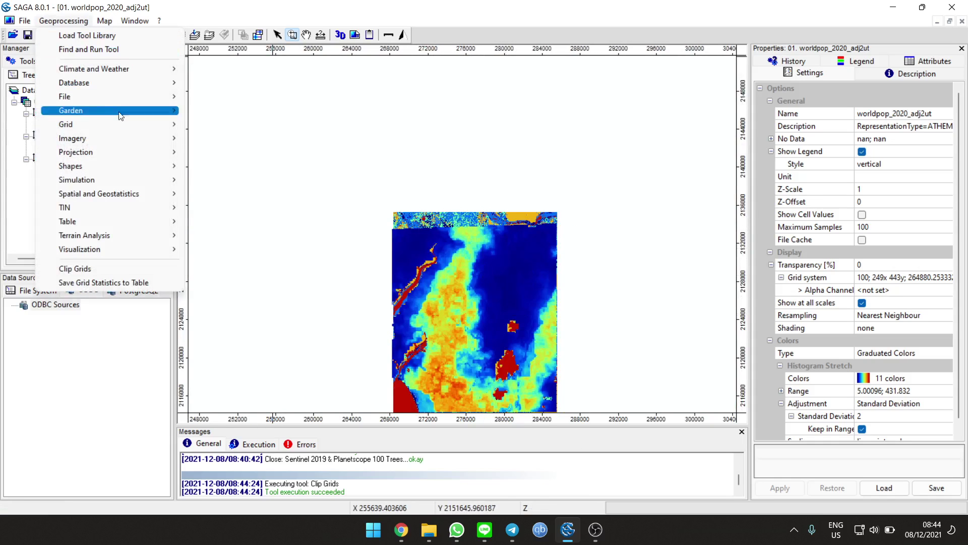
pyautogui.moveTo(151, 124)
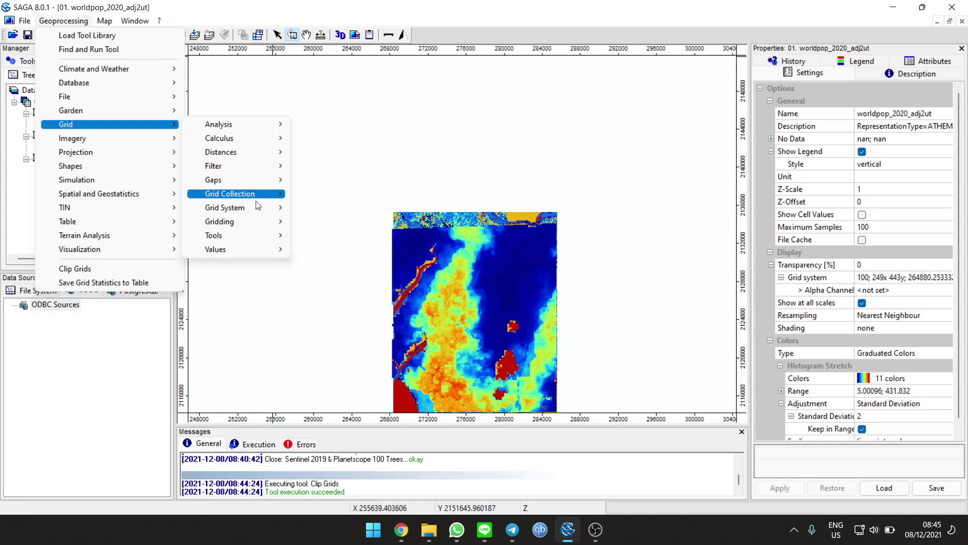
pyautogui.moveTo(259, 209)
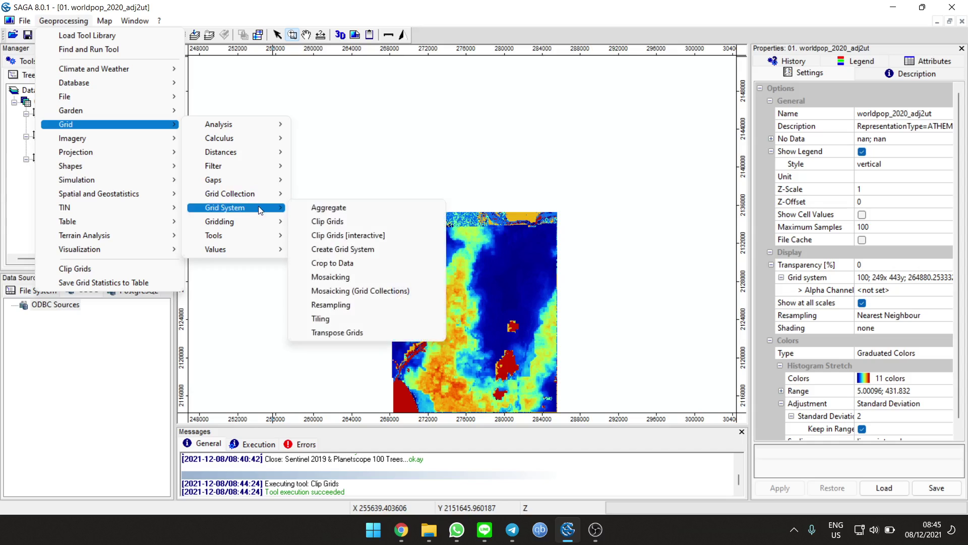
pyautogui.click(323, 220)
pyautogui.click(695, 128)
pyautogui.click(611, 152)
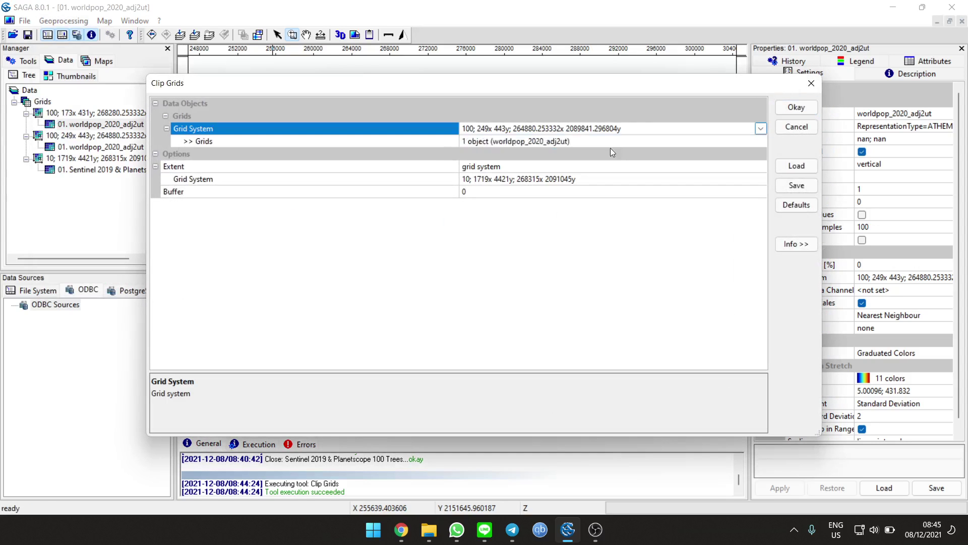
pyautogui.click(756, 143)
pyautogui.click(756, 143)
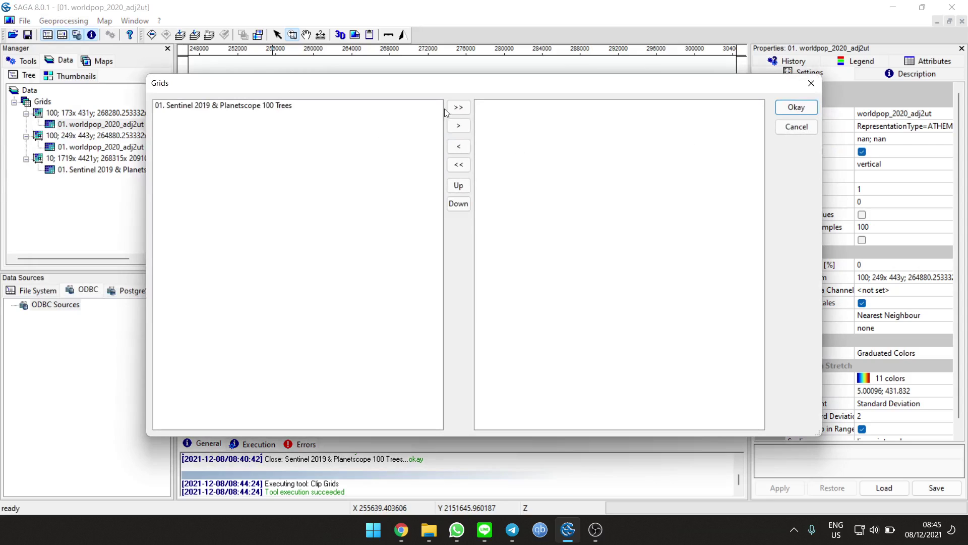
pyautogui.click(459, 107)
pyautogui.click(795, 107)
# Set the clip extent to the grid system 100; 173x 431y; 268280.253332x 2091041.296804y and run the clip.
pyautogui.click(554, 179)
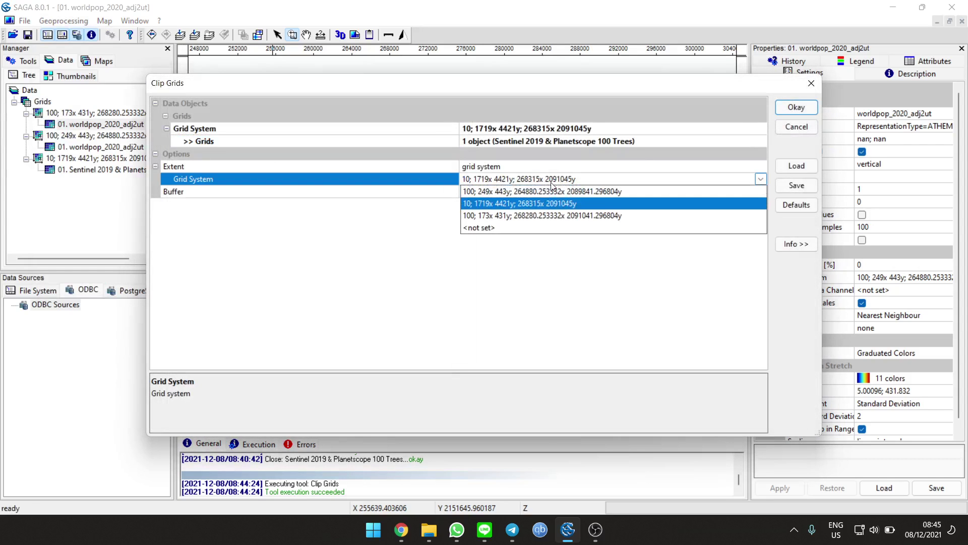
pyautogui.click(540, 214)
pyautogui.click(791, 106)
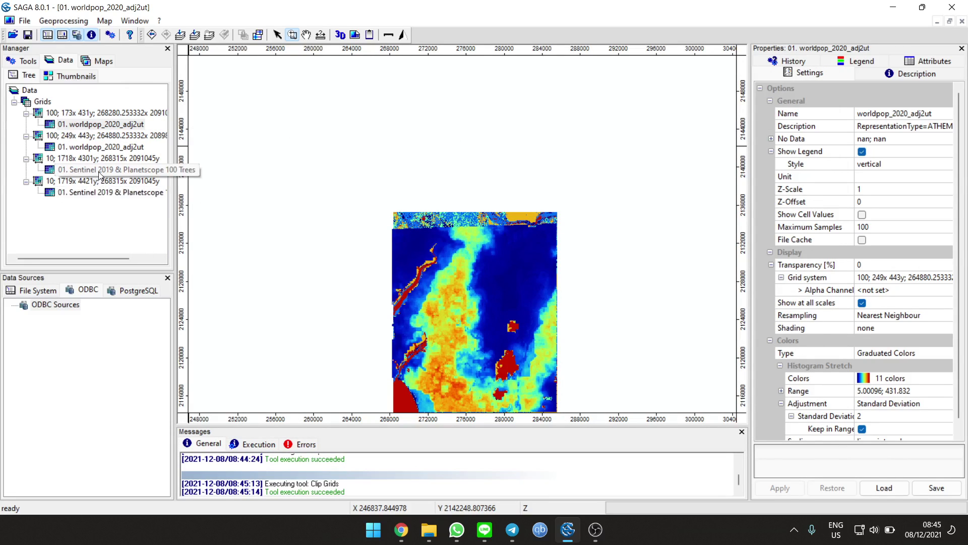
# Close the unclipped grid systems 10; 1719x 4421y and 100; 249x 443y together with their grids.
pyautogui.click(85, 182)
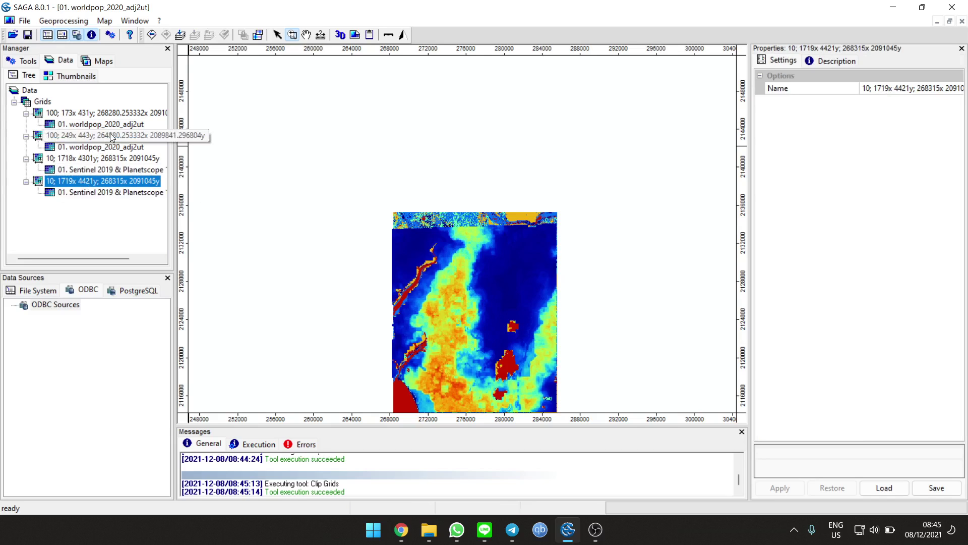
pyautogui.click(56, 137)
pyautogui.rightClick(70, 179)
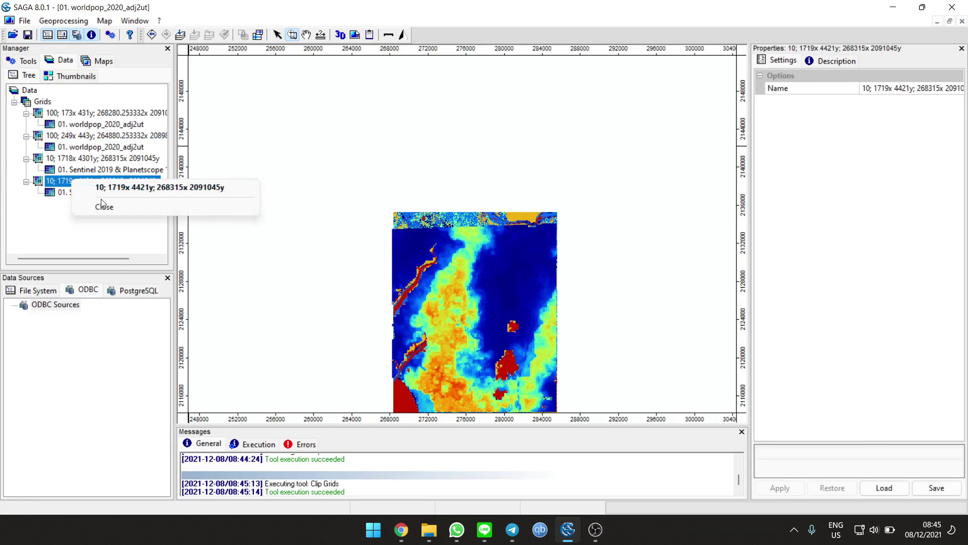
pyautogui.click(101, 206)
pyautogui.click(513, 261)
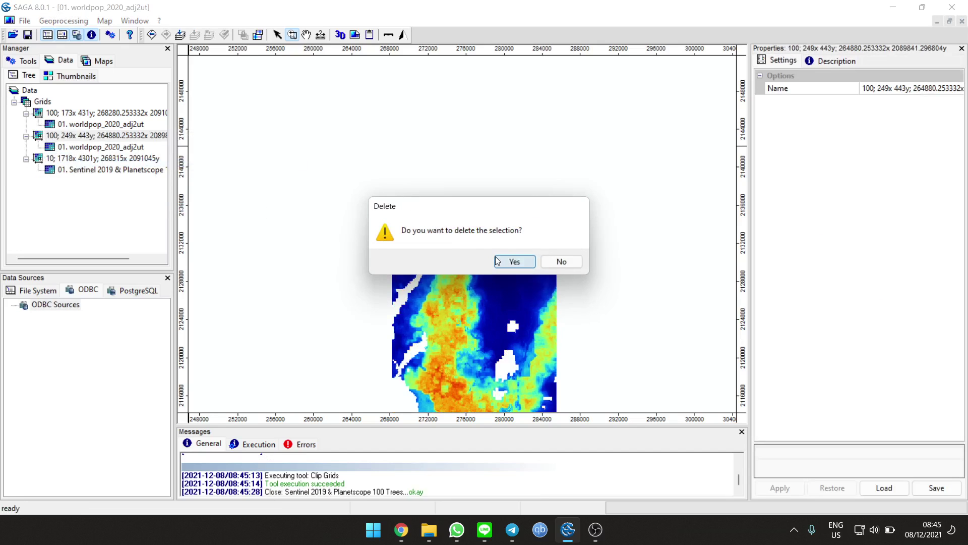
pyautogui.click(499, 262)
pyautogui.click(797, 107)
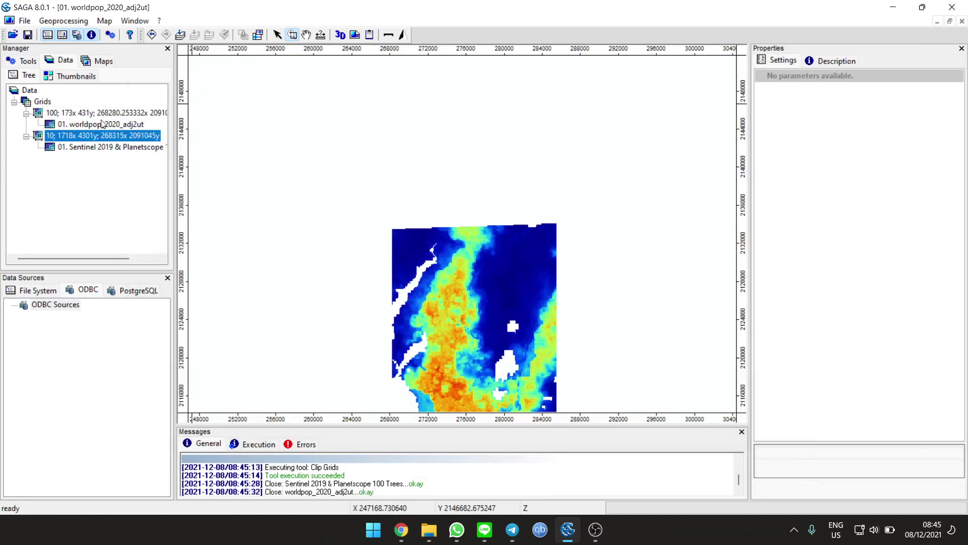
# Add the clipped Sentinel 2019 & Planetscope 100 Trees grid to the worldpop_2020_adj2ut map and view its full extent.
pyautogui.click(99, 146)
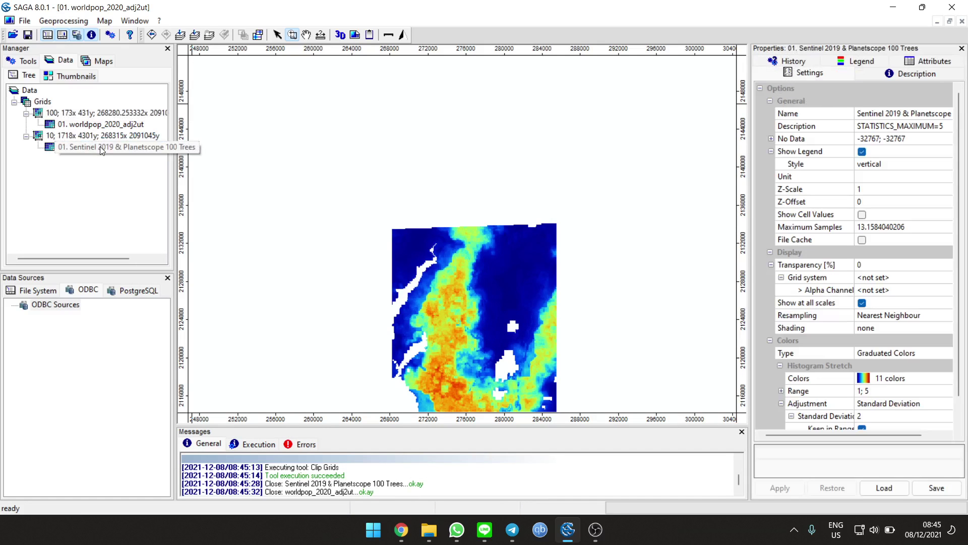
pyautogui.rightClick(101, 147)
pyautogui.click(132, 188)
pyautogui.click(489, 252)
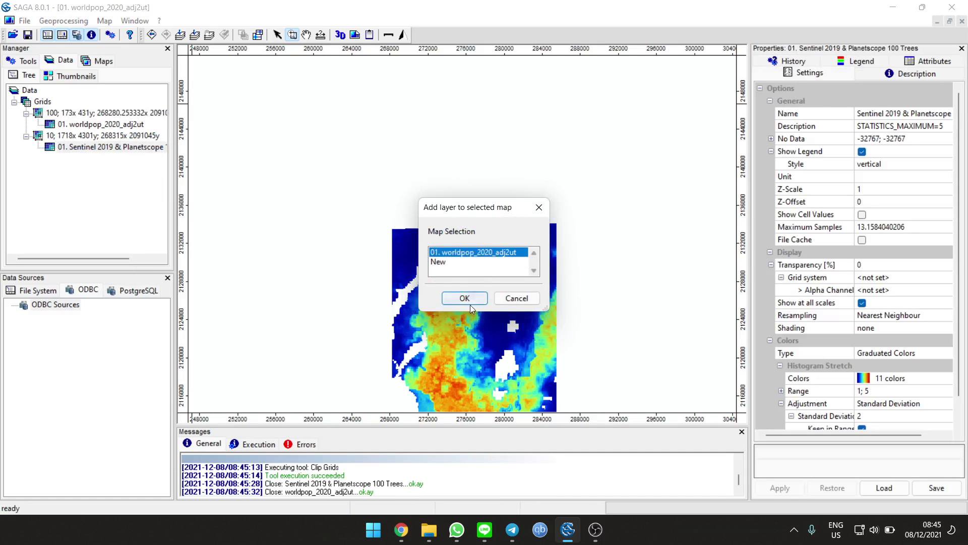
pyautogui.click(468, 300)
pyautogui.scroll(2, 459, 283)
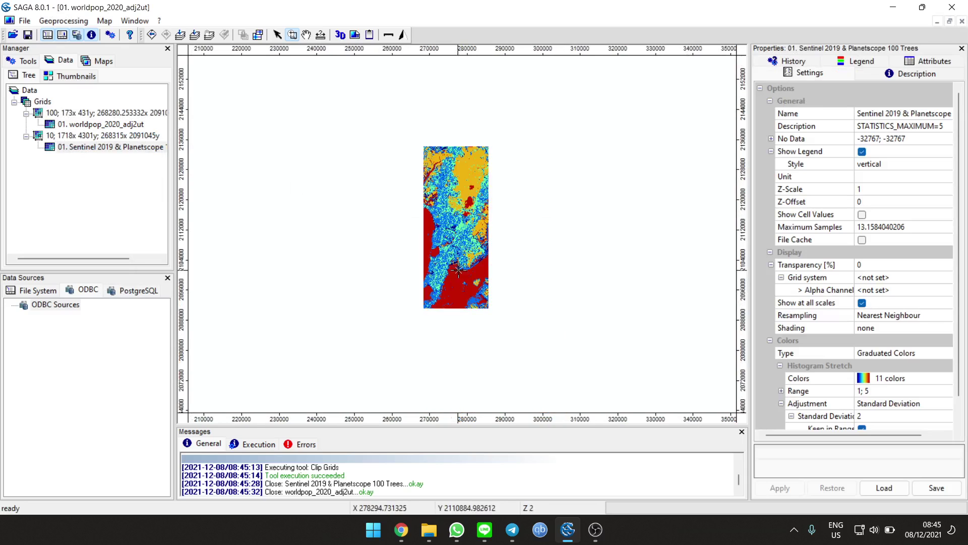
pyautogui.scroll(1, 450, 221)
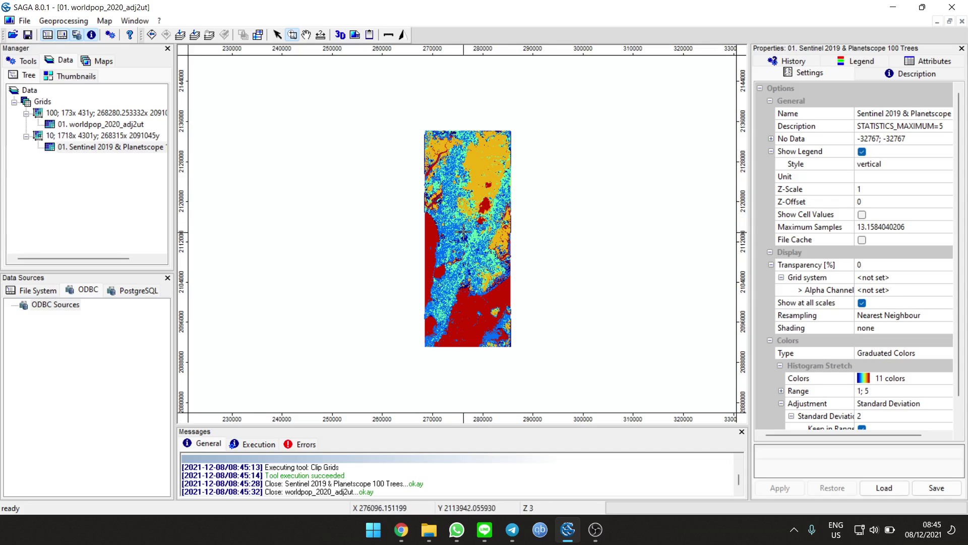
pyautogui.click(106, 124)
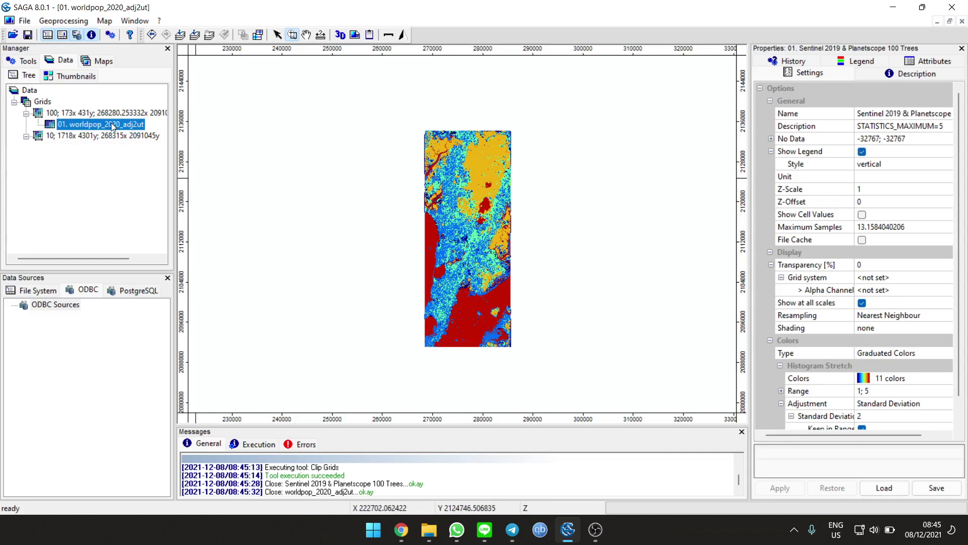
pyautogui.click(63, 21)
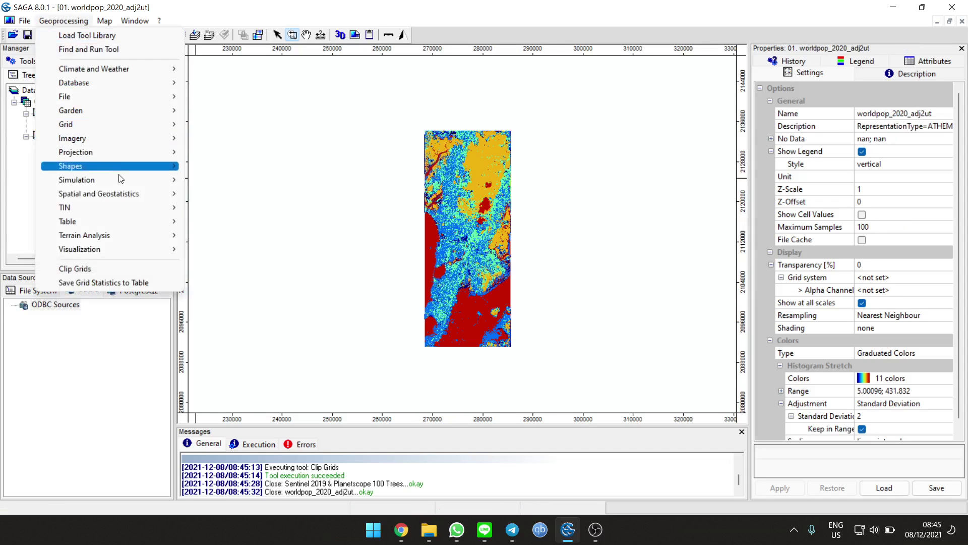
pyautogui.moveTo(132, 188)
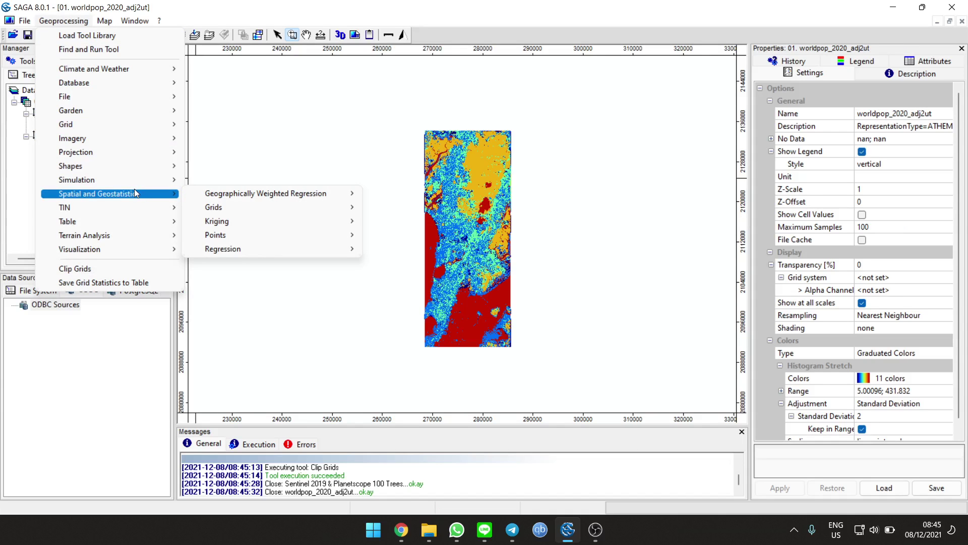
pyautogui.click(2, 194)
pyautogui.click(75, 22)
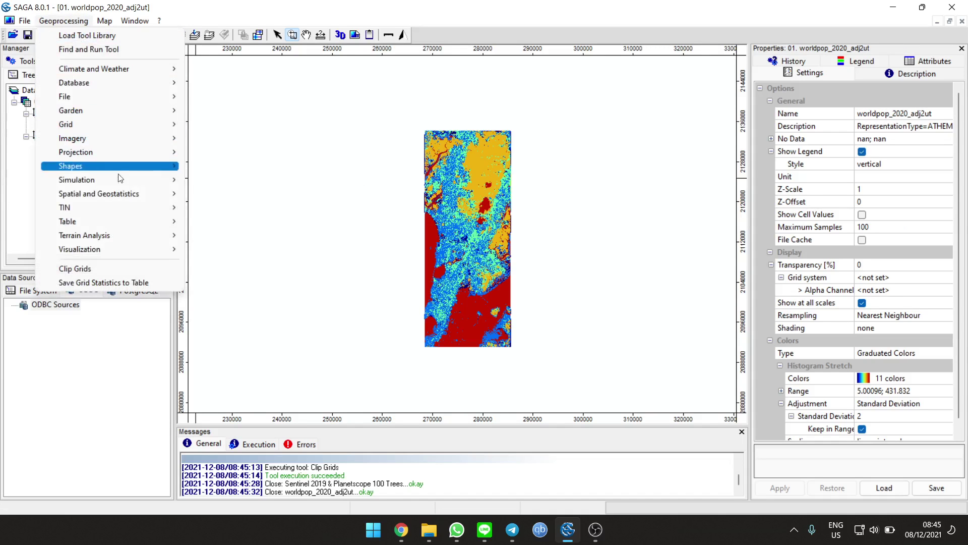
pyautogui.moveTo(147, 191)
pyautogui.moveTo(247, 214)
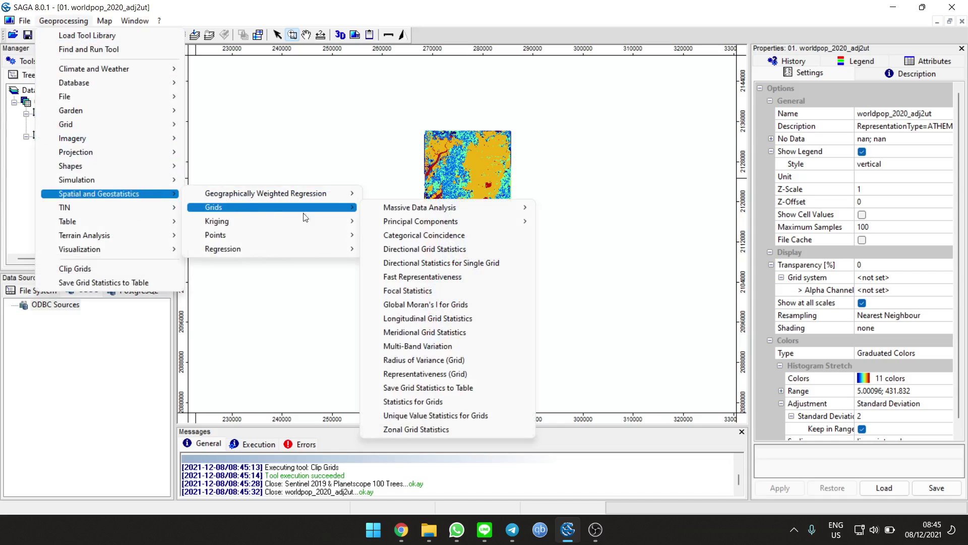
pyautogui.click(464, 389)
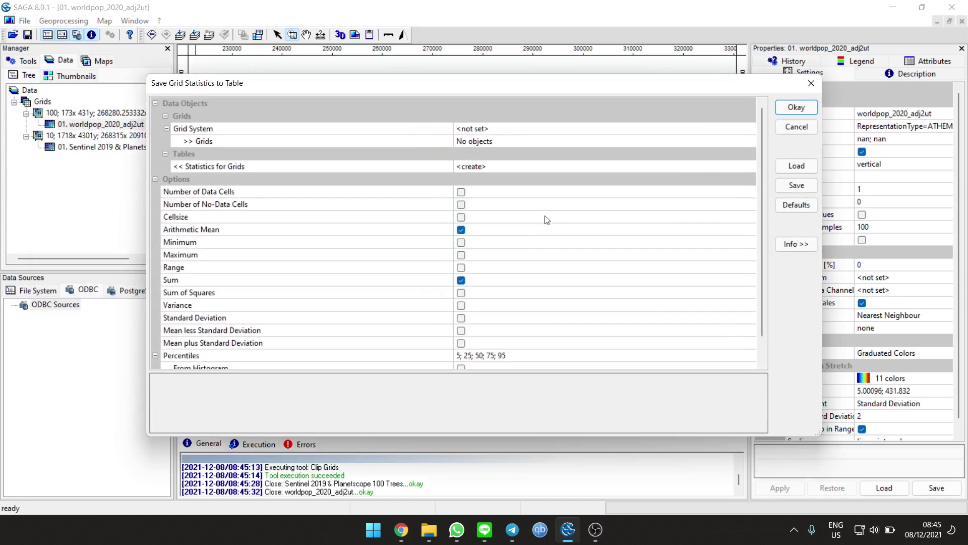
pyautogui.click(500, 141)
pyautogui.click(505, 129)
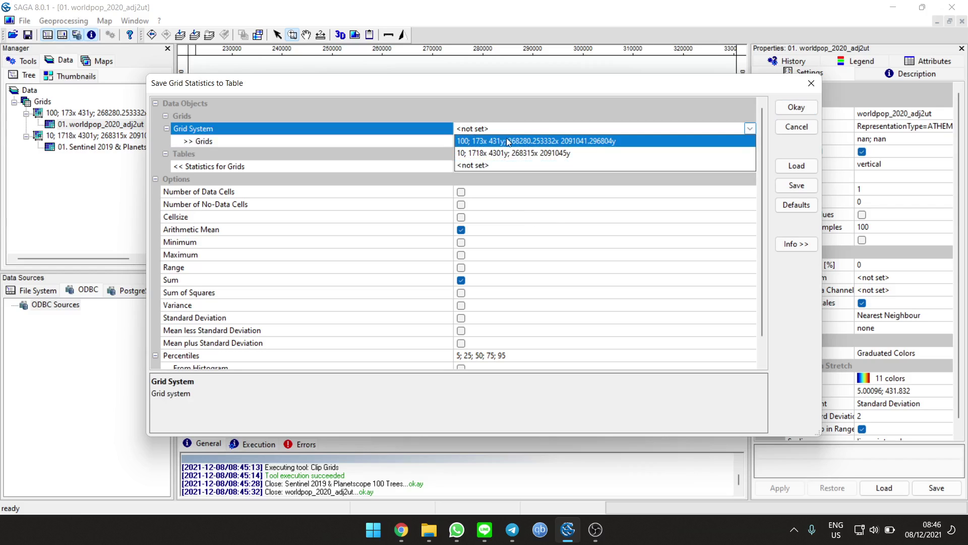
pyautogui.click(506, 138)
pyautogui.click(741, 141)
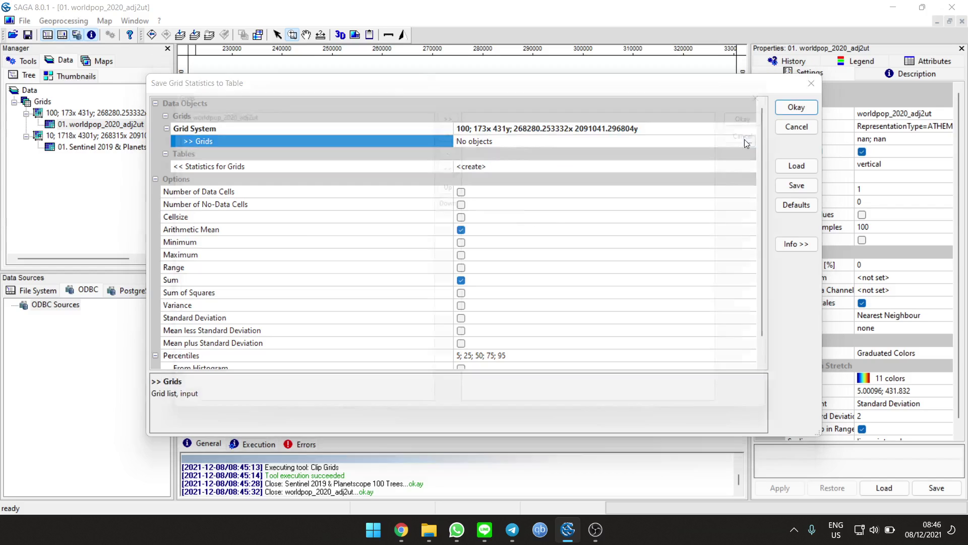
pyautogui.click(750, 141)
pyautogui.click(337, 110)
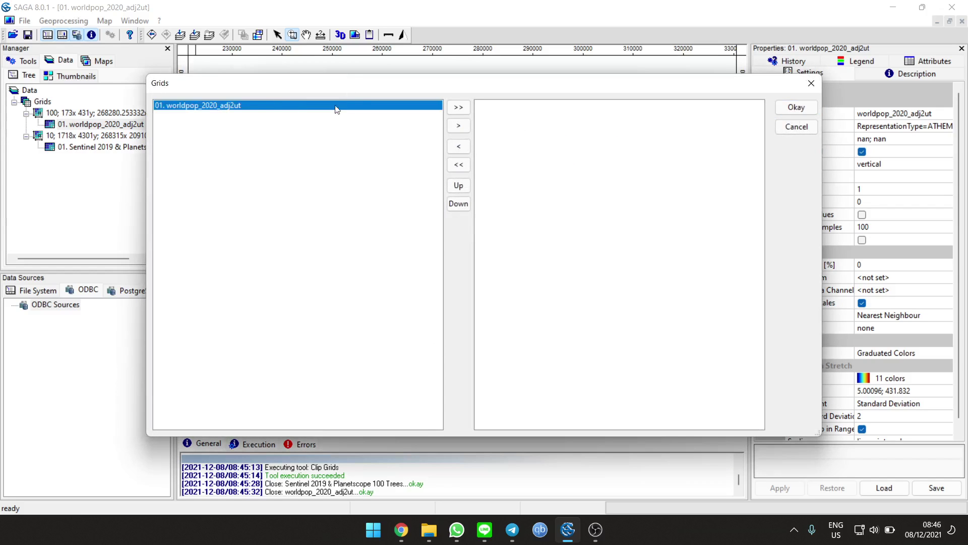
pyautogui.click(467, 110)
pyautogui.click(795, 107)
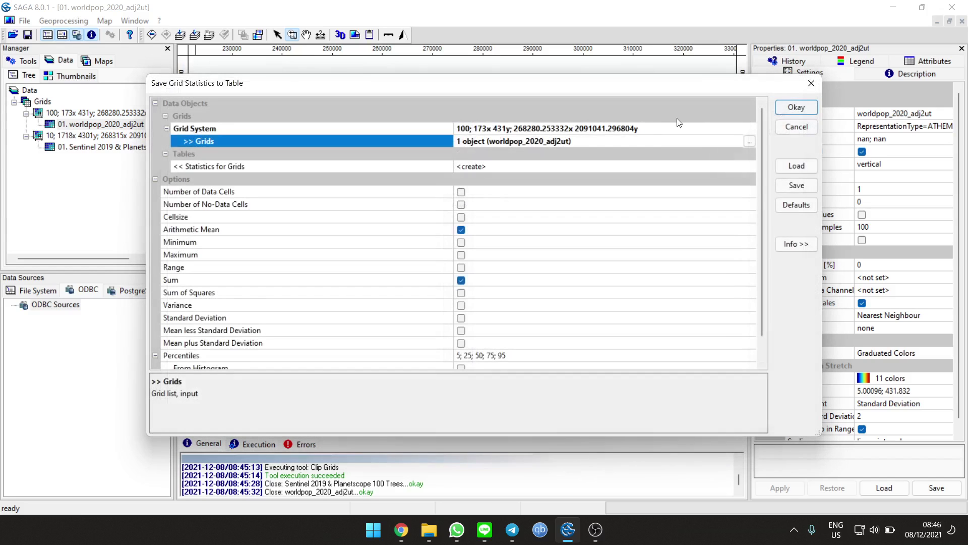
pyautogui.click(460, 230)
pyautogui.scroll(-1, 500, 281)
pyautogui.click(458, 332)
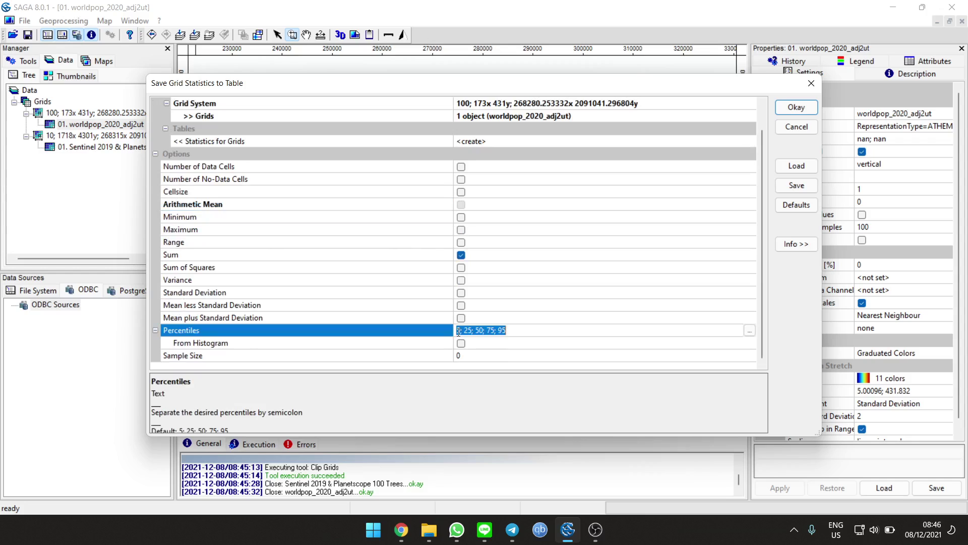
pyautogui.press('BackSpace')
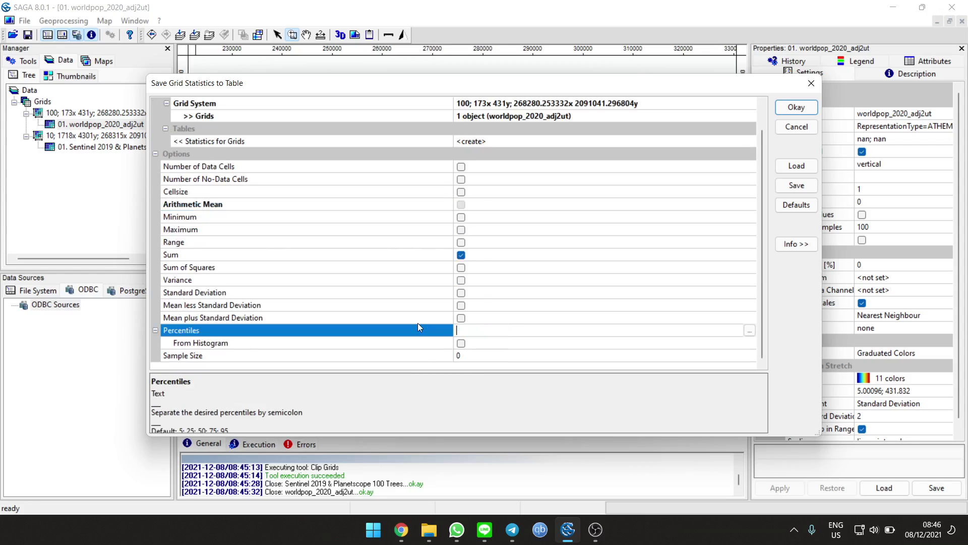
pyautogui.press('Return')
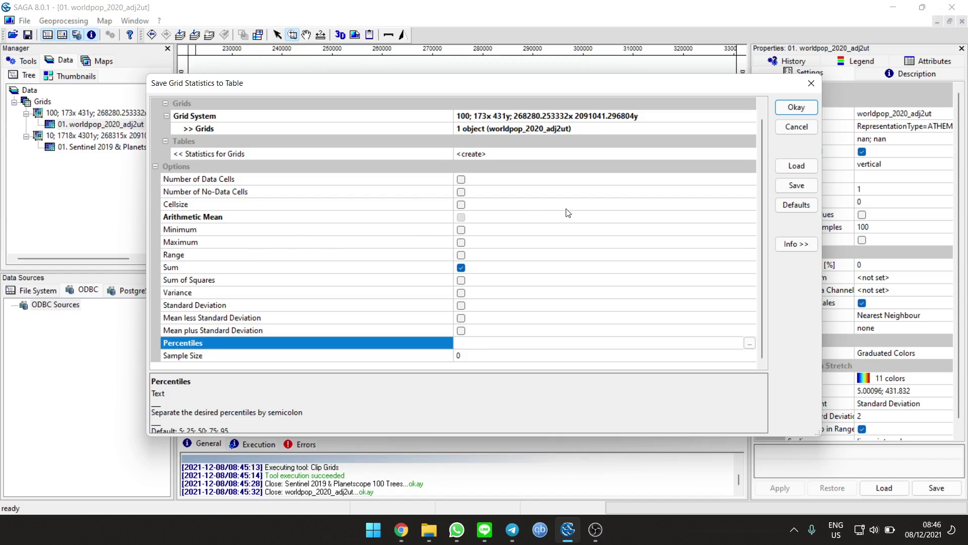
pyautogui.click(802, 125)
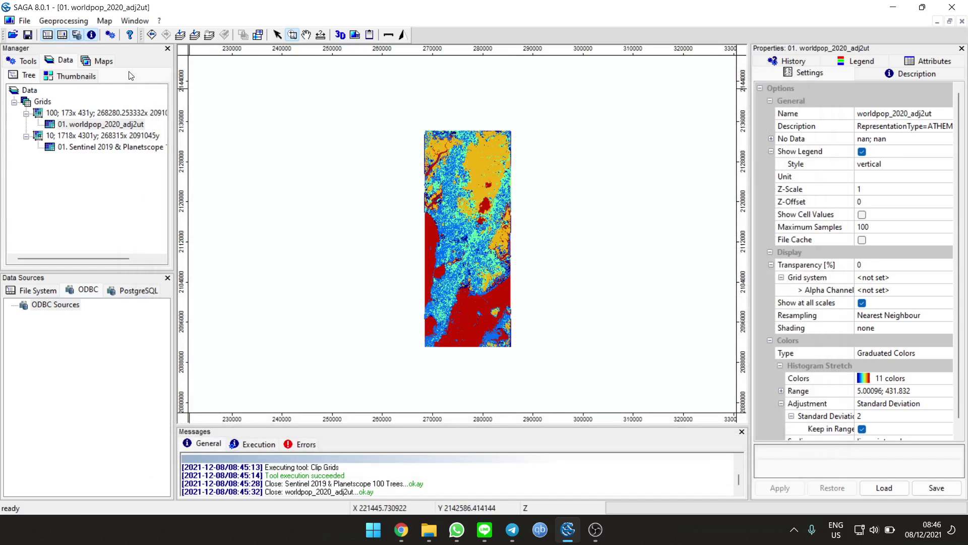
# Hide the Sentinel 2019 & Planetscope 100 Trees layer in the worldpop_2020_adj2ut map to view the population grid beneath it.
pyautogui.click(103, 60)
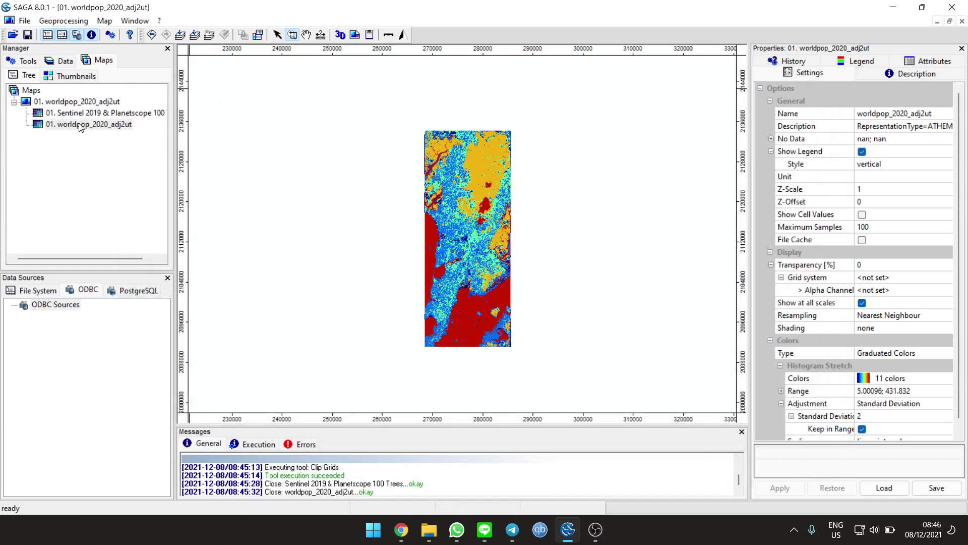
pyautogui.click(79, 126)
pyautogui.doubleClick(85, 115)
pyautogui.click(448, 227)
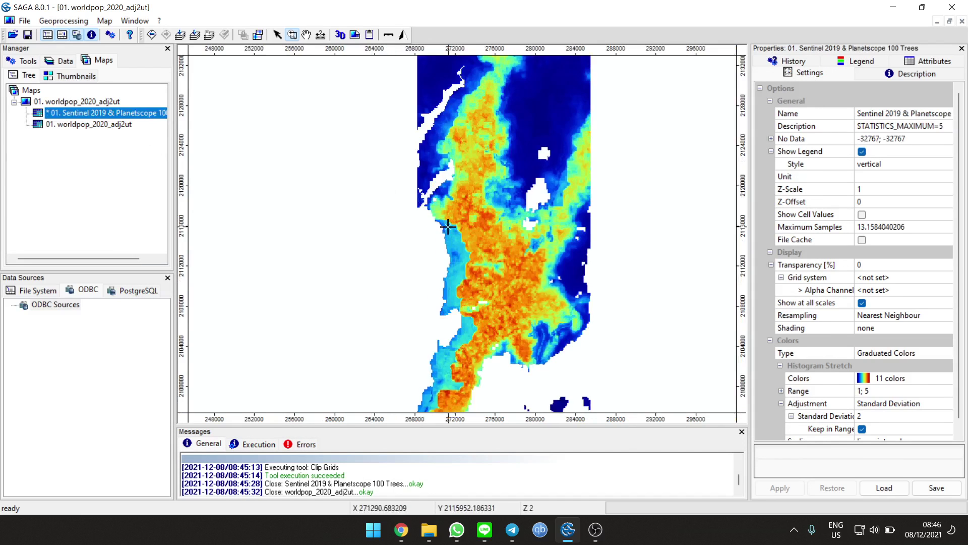
pyautogui.click(498, 240)
pyautogui.click(498, 240)
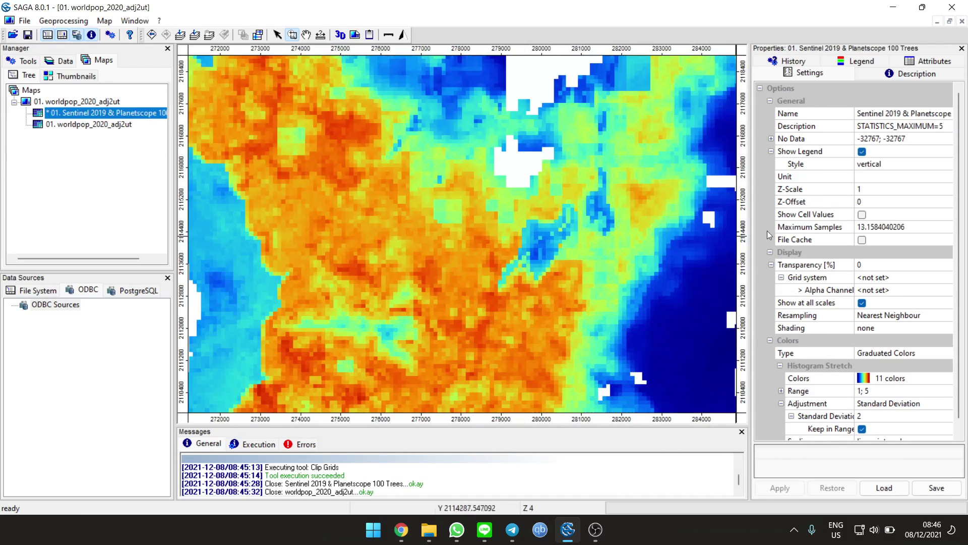
# Turn on Show Cell Values for the Sentinel 2019 & Planetscope 100 Trees grid and apply the change.
pyautogui.click(862, 215)
pyautogui.click(780, 487)
pyautogui.scroll(10, 456, 305)
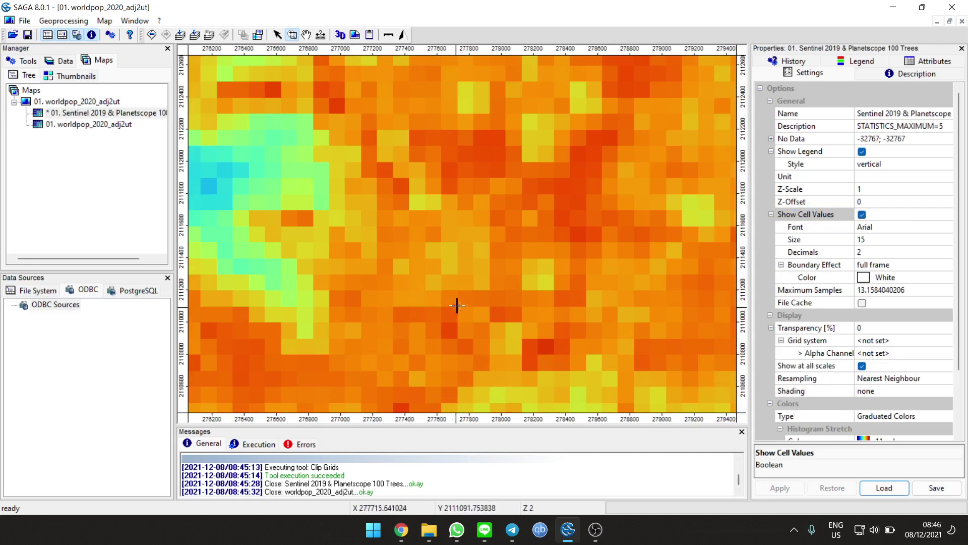
pyautogui.scroll(-10, 546, 249)
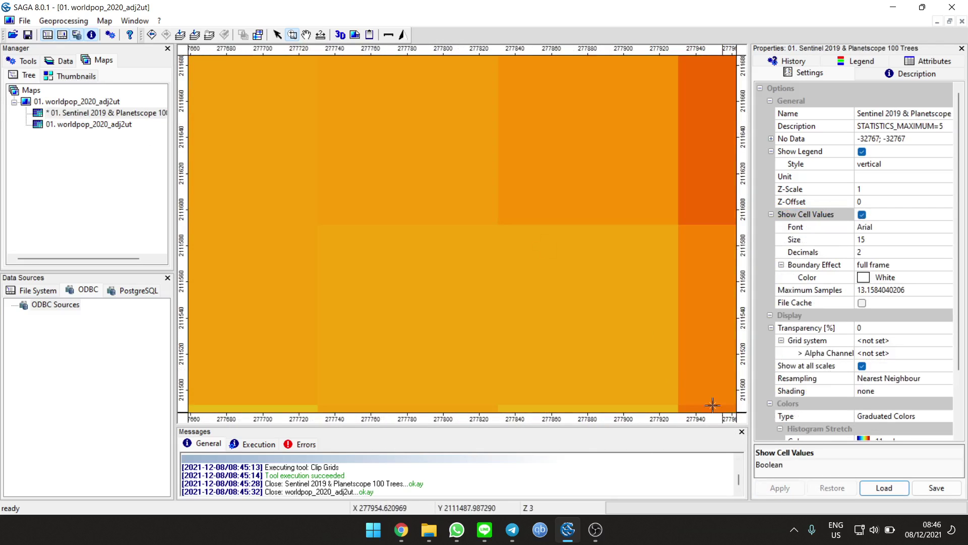
pyautogui.scroll(-3, 489, 253)
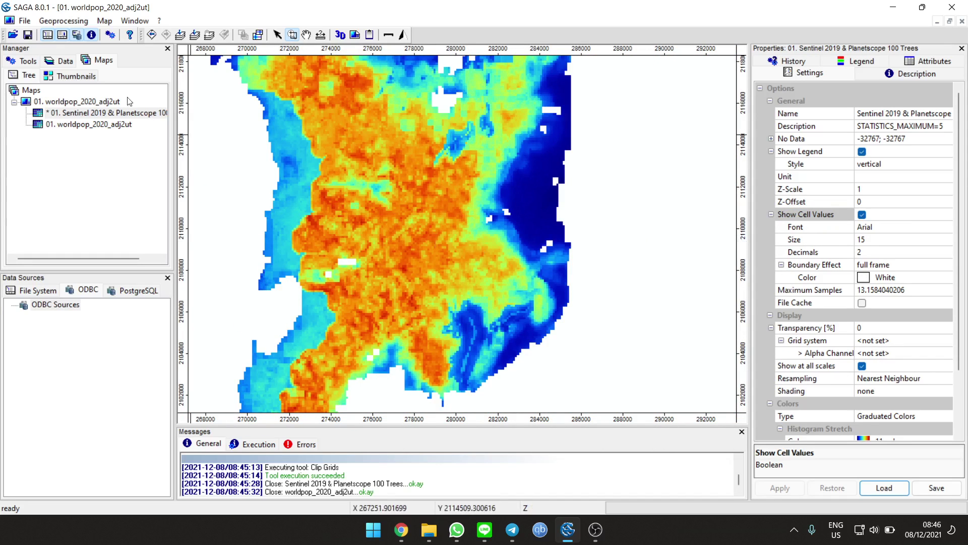
# Place the worldpop_2020_adj2ut layer above the visible Sentinel 2019 & Planetscope 100 Trees layer and turn on its Show Cell Values option.
pyautogui.moveTo(100, 125); pyautogui.dragTo(80, 117)
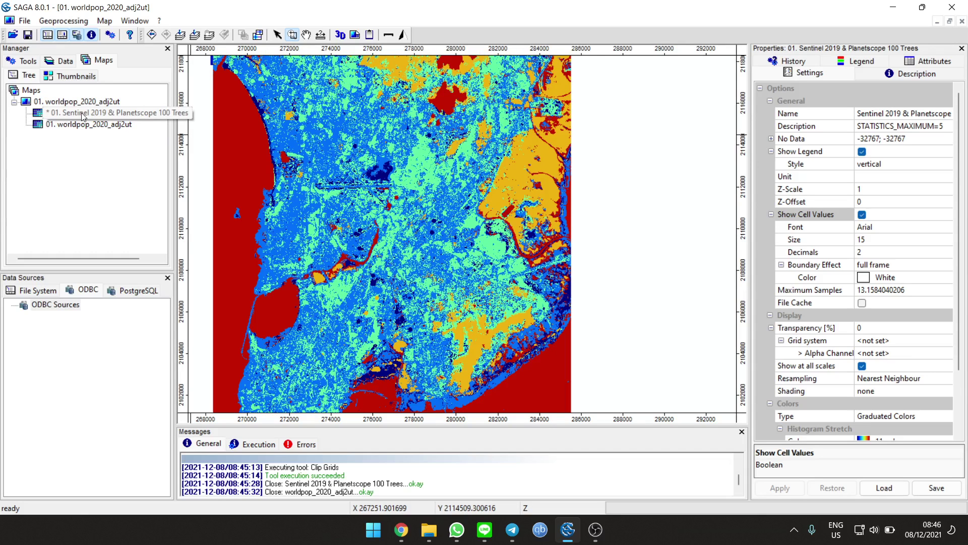
pyautogui.click(82, 115)
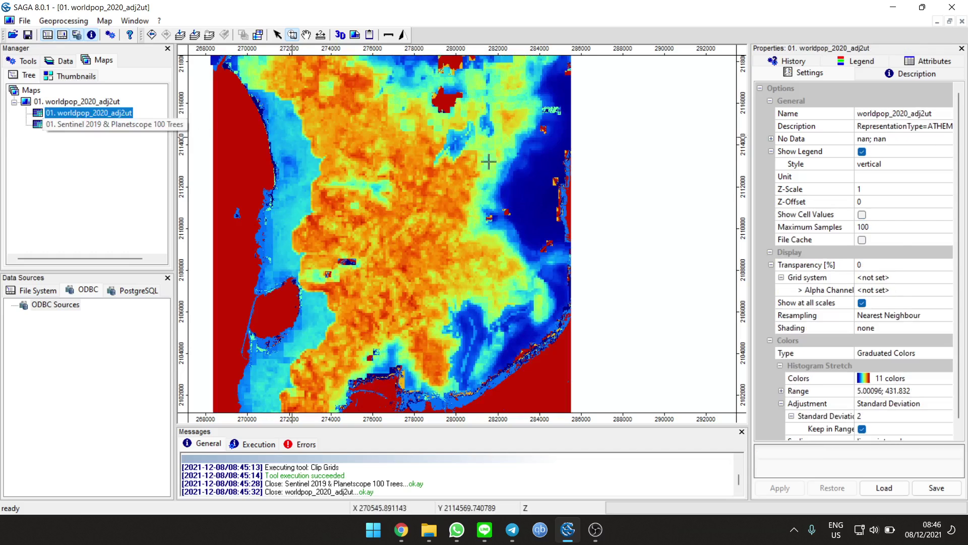
pyautogui.click(862, 215)
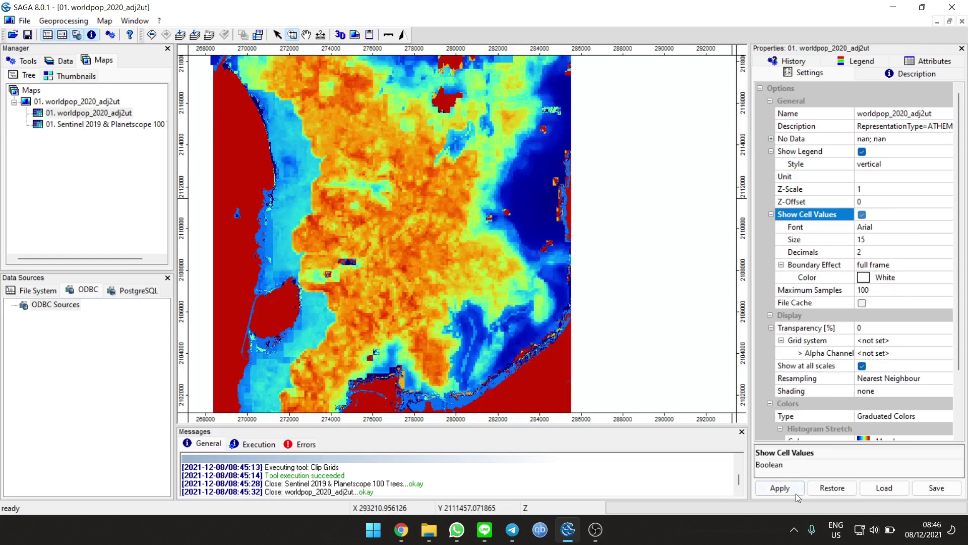
pyautogui.click(789, 489)
# Examine the population values of individual worldpop_2020_adj2ut cells across the map.
pyautogui.scroll(8, 472, 257)
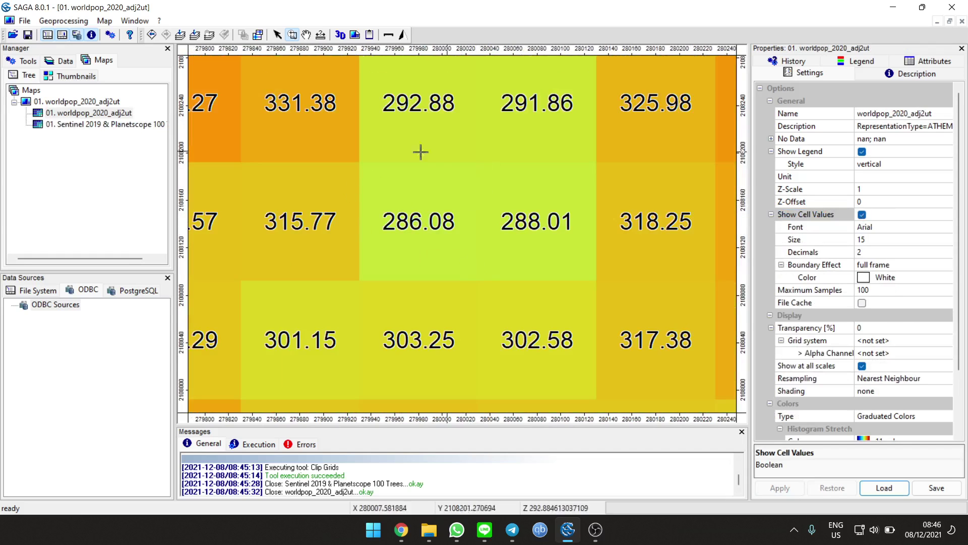
pyautogui.scroll(-3, 473, 217)
pyautogui.scroll(-3, 473, 217)
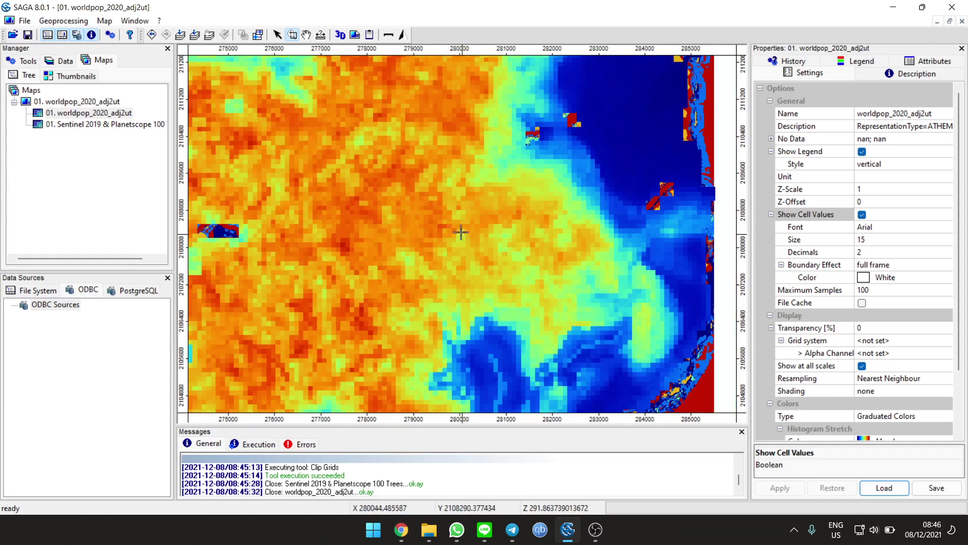
pyautogui.scroll(6, 450, 222)
pyautogui.scroll(-3, 451, 219)
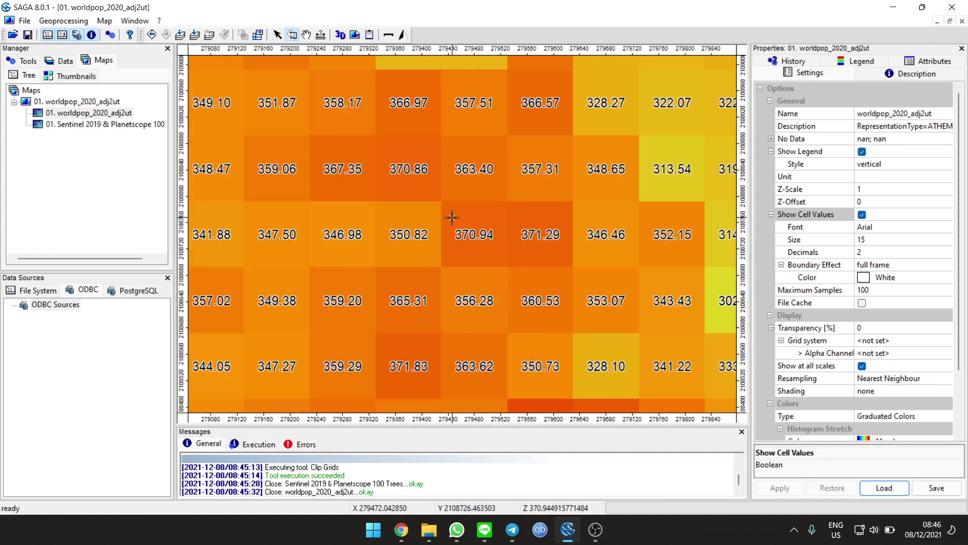
pyautogui.scroll(2, 456, 222)
pyautogui.scroll(-3, 373, 229)
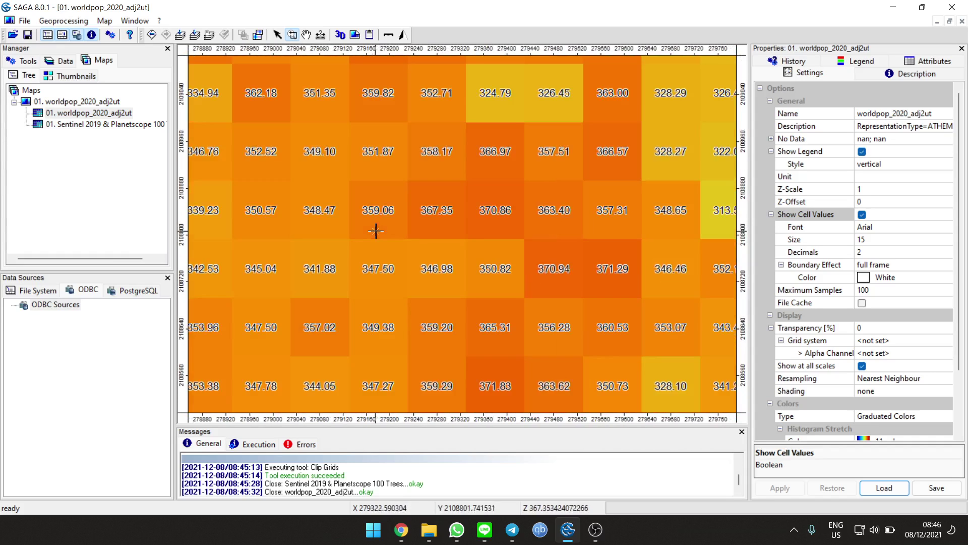
pyautogui.scroll(2, 447, 232)
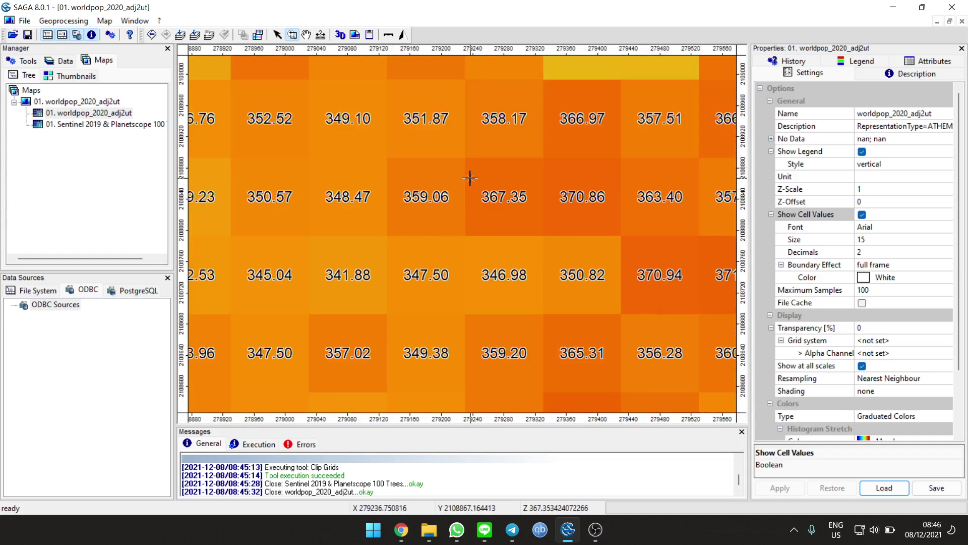
pyautogui.scroll(-5, 470, 178)
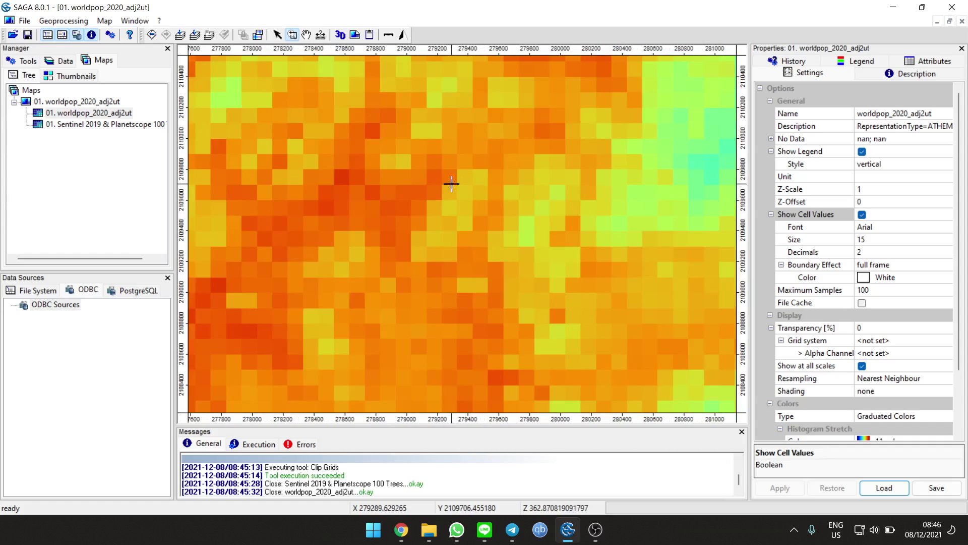
pyautogui.scroll(-2, 441, 245)
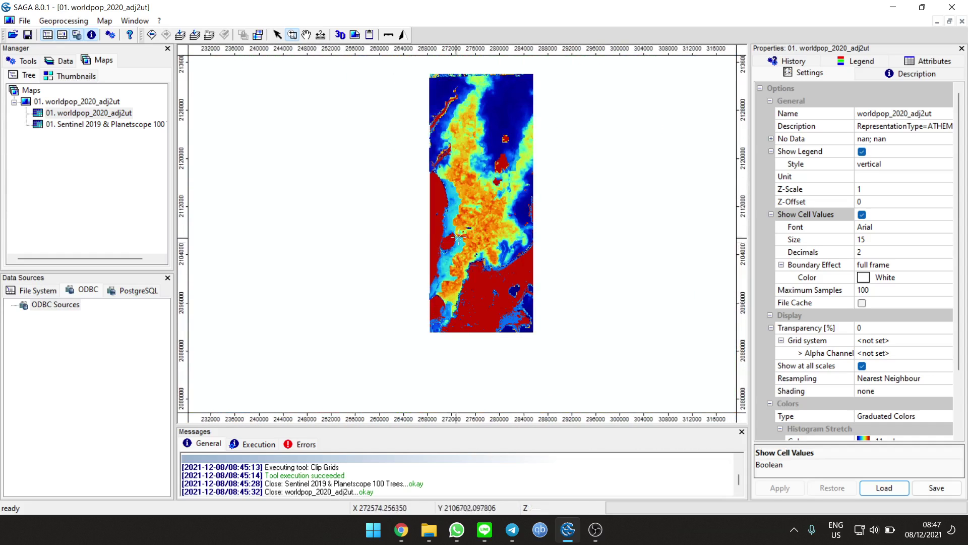
# Start Save Grid Statistics to Table with the 100; 173x 431y grid system and worldpop_2020_adj2ut as the input grid.
pyautogui.click(66, 22)
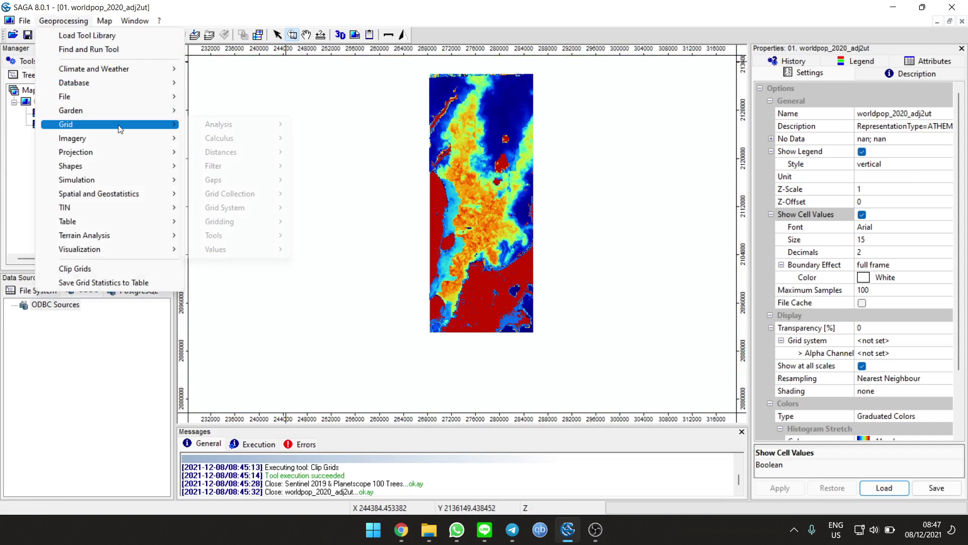
pyautogui.moveTo(135, 198)
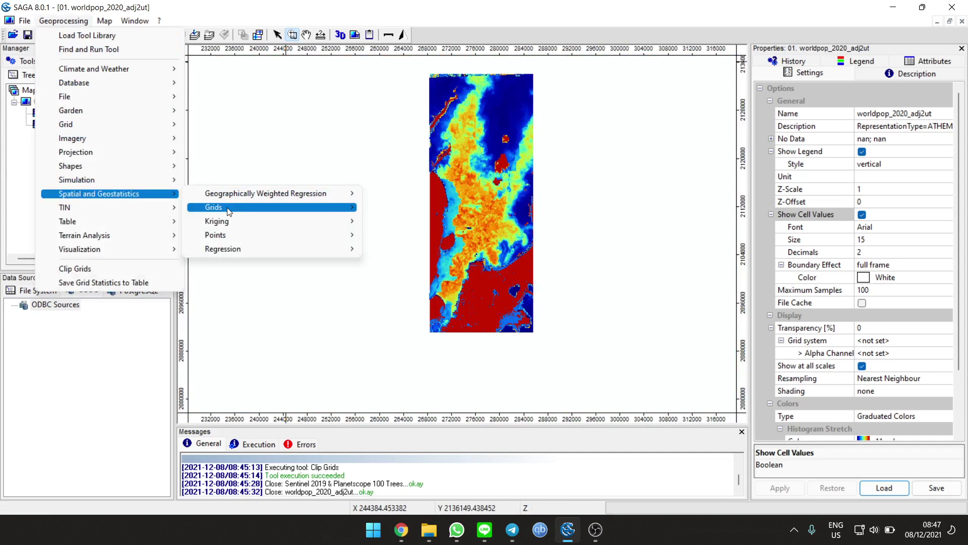
pyautogui.moveTo(351, 209)
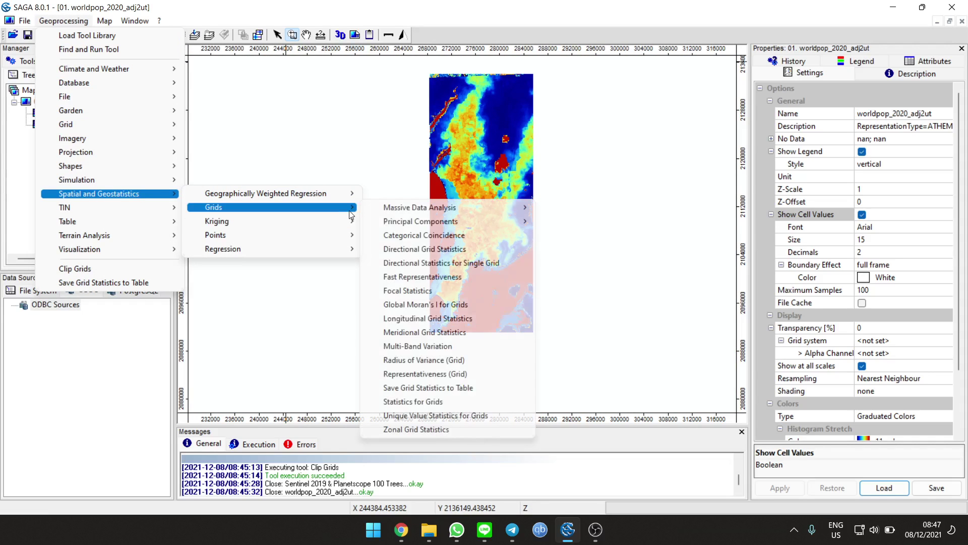
pyautogui.click(461, 391)
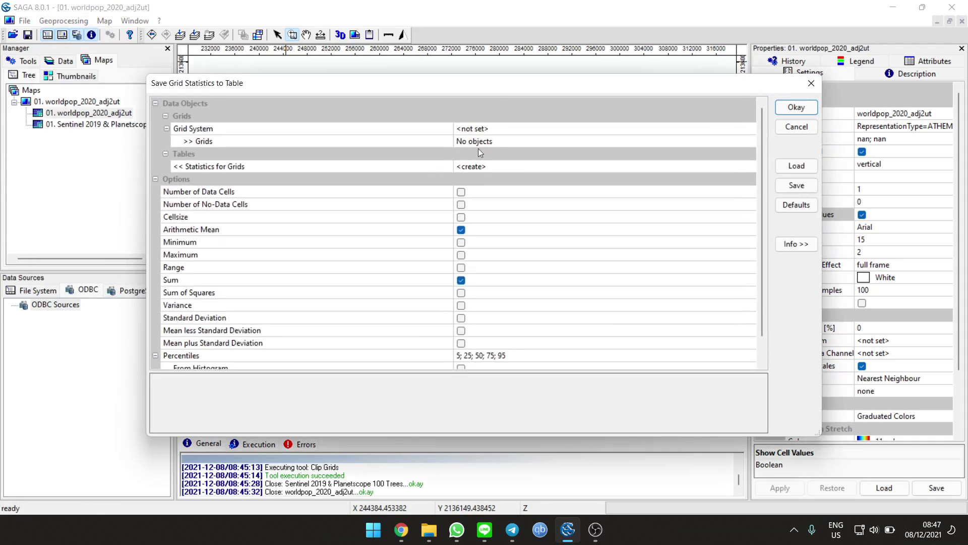
pyautogui.click(509, 129)
pyautogui.click(509, 139)
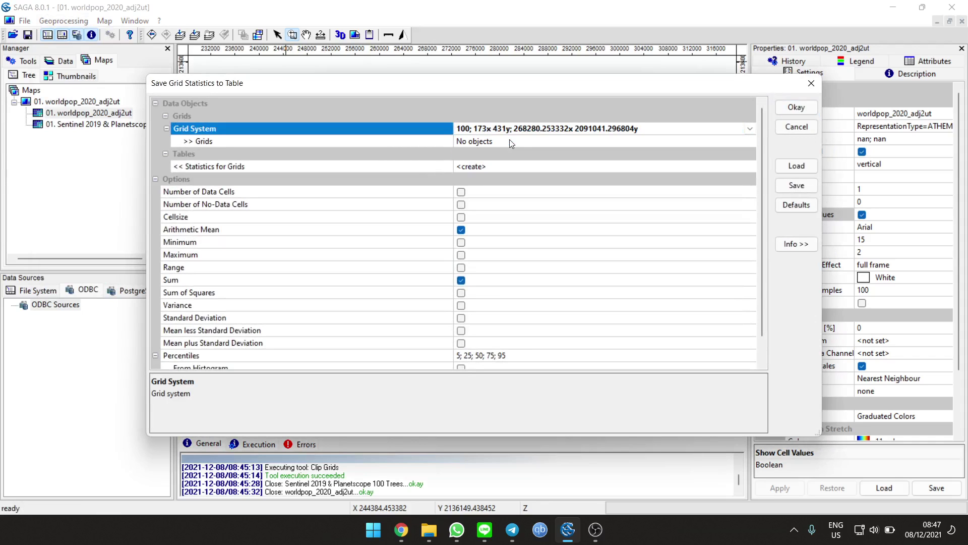
pyautogui.click(753, 141)
pyautogui.click(752, 141)
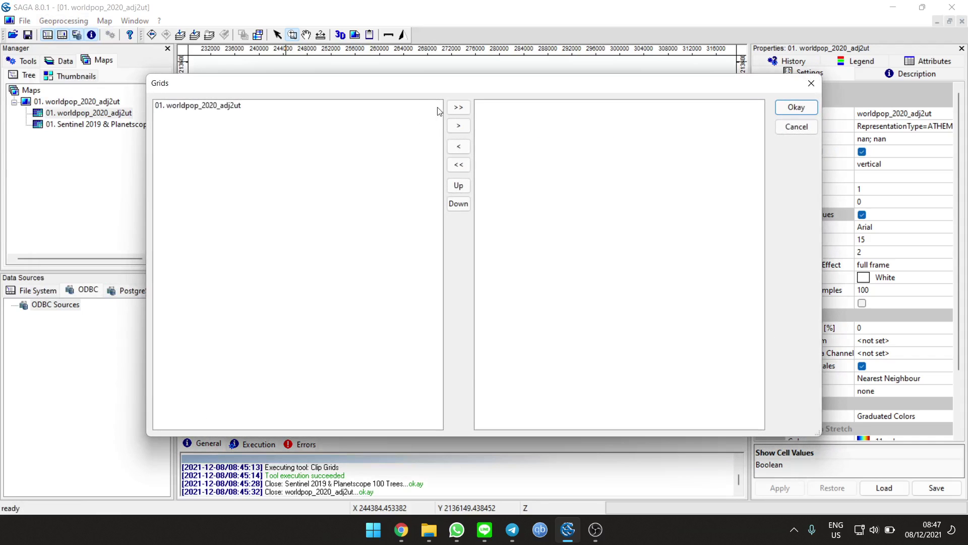
pyautogui.click(459, 107)
pyautogui.click(793, 107)
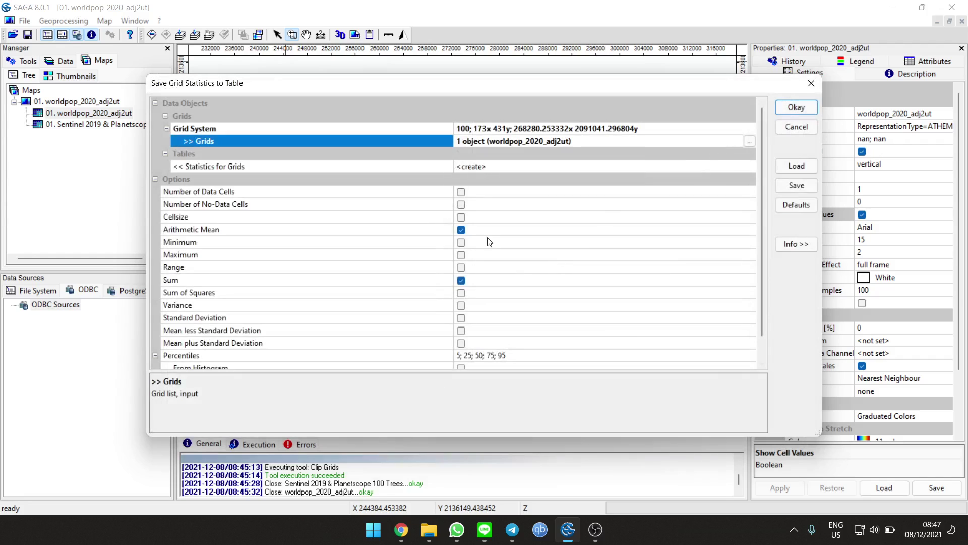
# Turn off Arithmetic Mean, clear the Percentiles so that only Sum is calculated, and run the grid statistics tool.
pyautogui.click(461, 230)
pyautogui.scroll(-1, 452, 284)
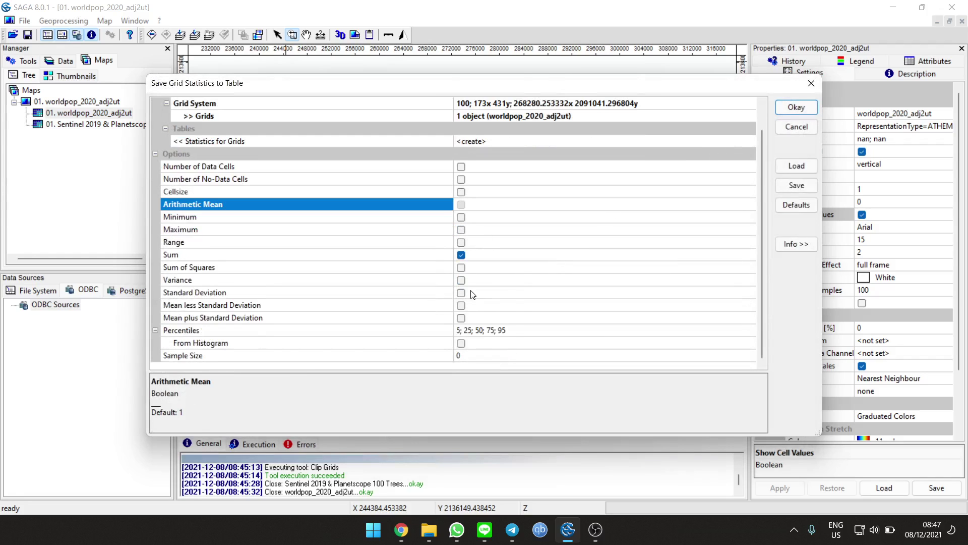
pyautogui.click(523, 326)
pyautogui.press('BackSpace')
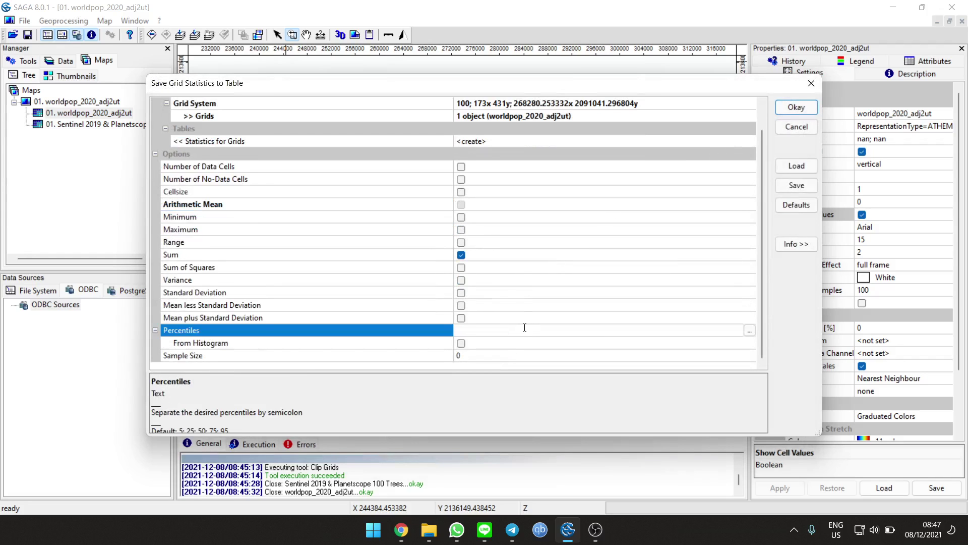
pyautogui.press('Return')
pyautogui.scroll(1, 576, 314)
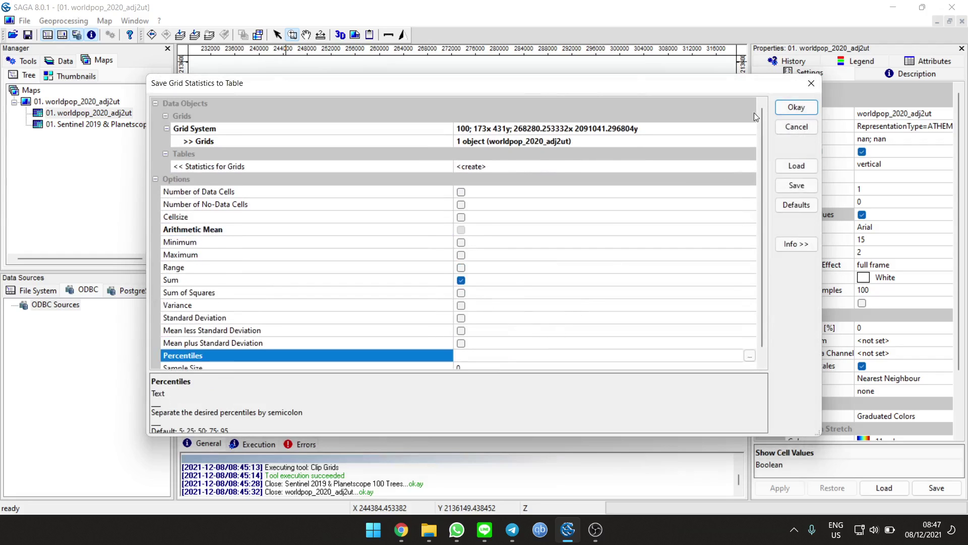
pyautogui.click(795, 110)
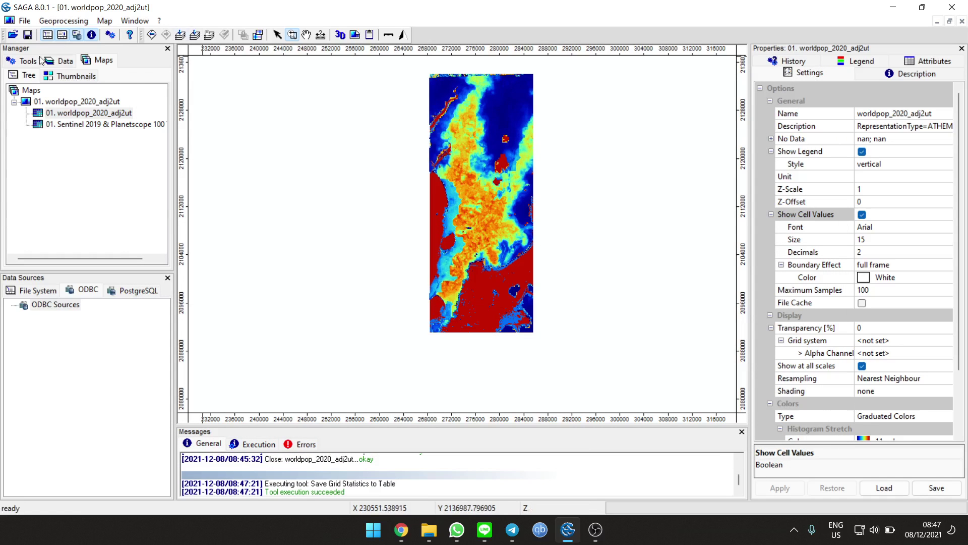
# Open the Statistics for Grids table and read the population sum of worldpop_2020_adj2ut.
pyautogui.click(67, 61)
pyautogui.click(84, 170)
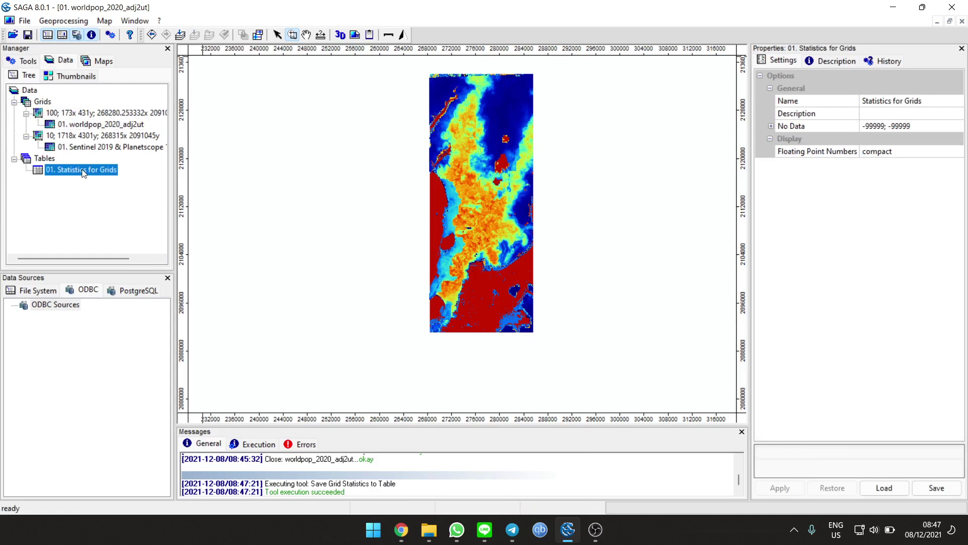
pyautogui.doubleClick(83, 170)
pyautogui.doubleClick(298, 72)
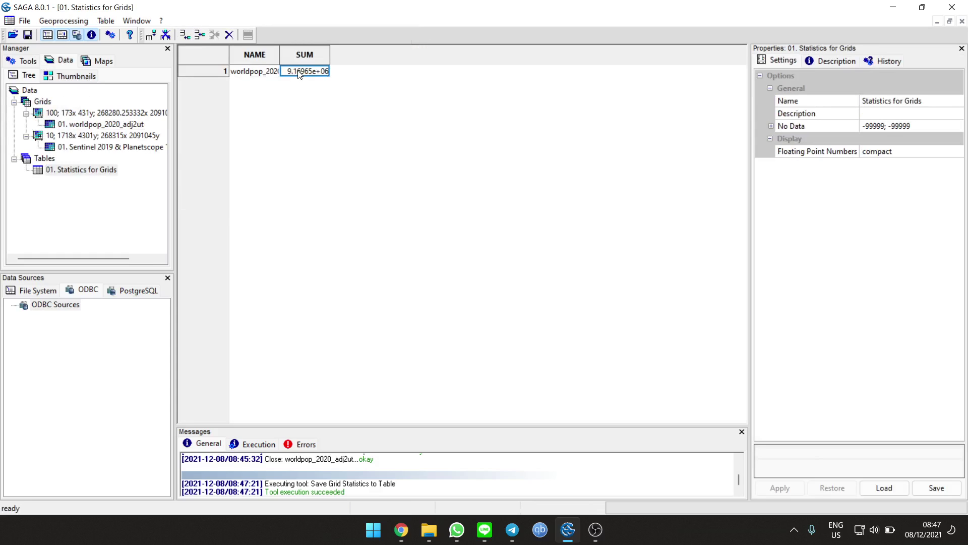
pyautogui.click(312, 72)
pyautogui.click(325, 112)
pyautogui.click(325, 73)
pyautogui.click(326, 112)
# Switch to a new Notepad document and write "WorldPop Population in this area of Mumbai: 9.169.650 million".
pyautogui.press('super')
pyautogui.press('Escape')
pyautogui.press('super')
pyautogui.write('notepad')
pyautogui.press('Return')
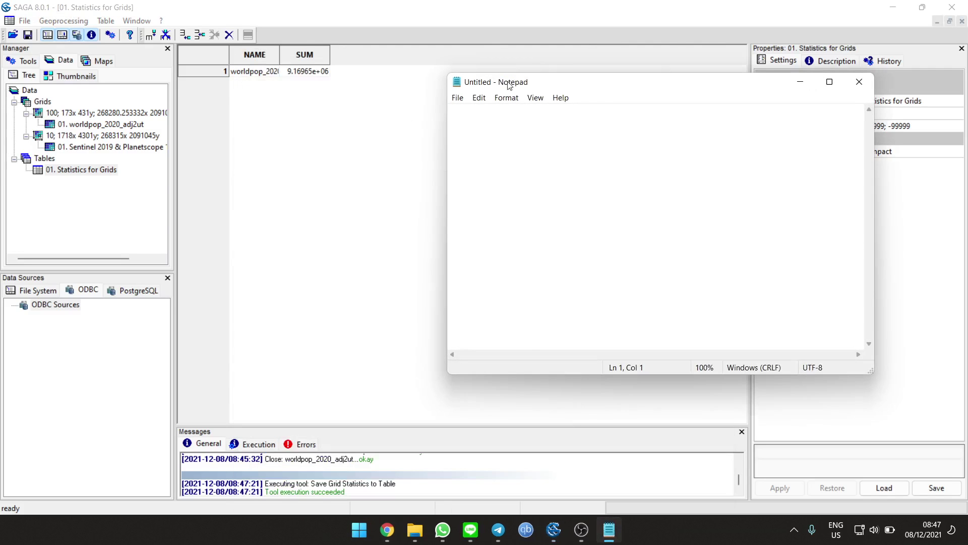
pyautogui.write('WorldPop Population i')
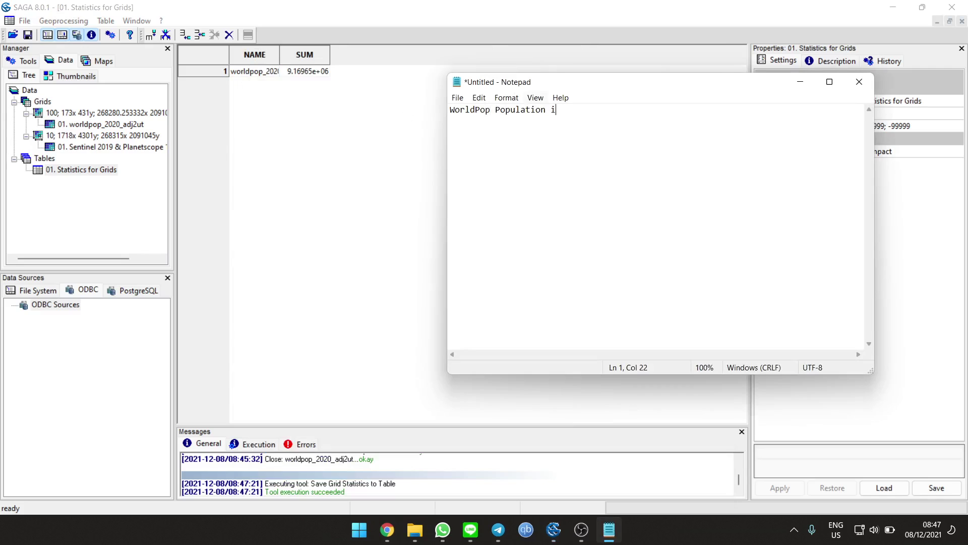
pyautogui.write('n this area of Mumba: 9.169.650 mi')
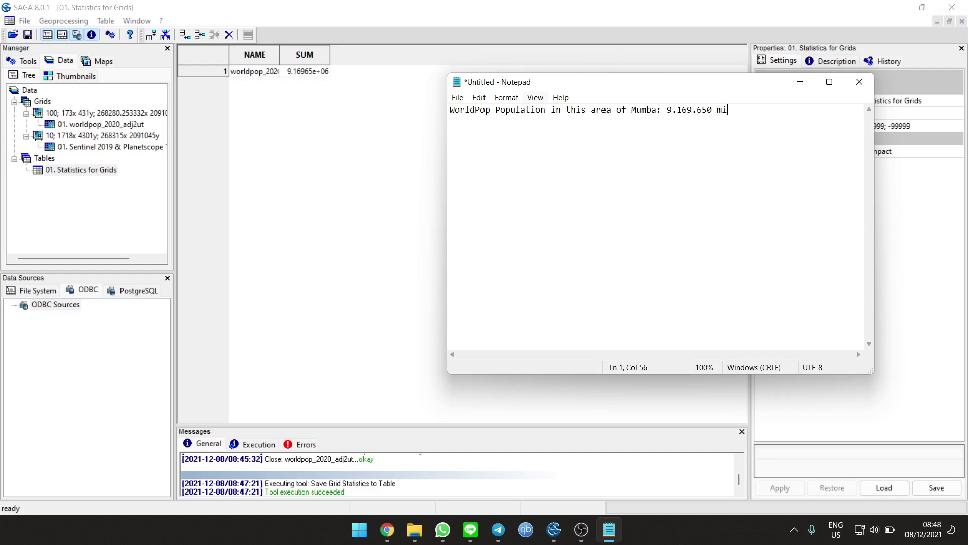
pyautogui.write('on')
pyautogui.click(655, 110)
pyautogui.write('i')
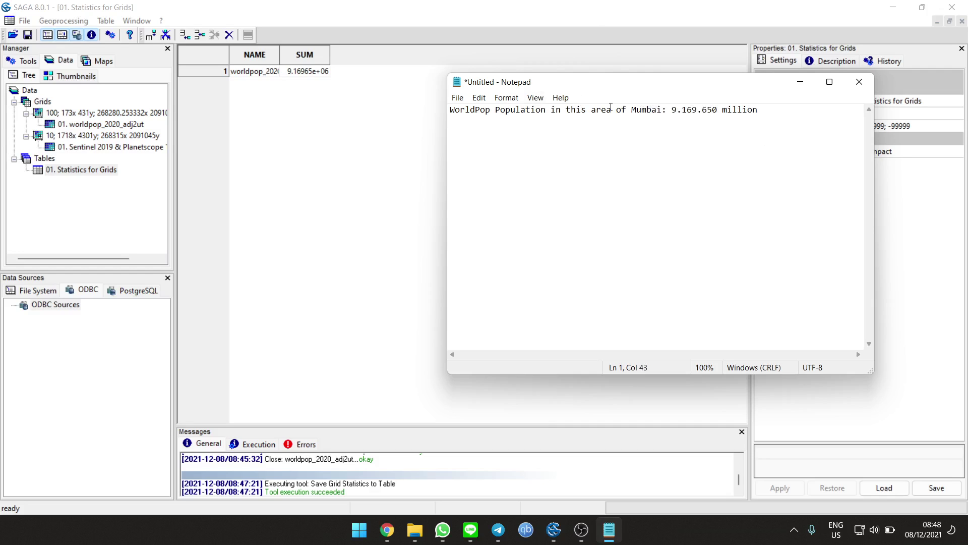
# Return to SAGA and close the Statistics for Grids table view so the map is shown again.
pyautogui.moveTo(685, 90); pyautogui.dragTo(640, 99)
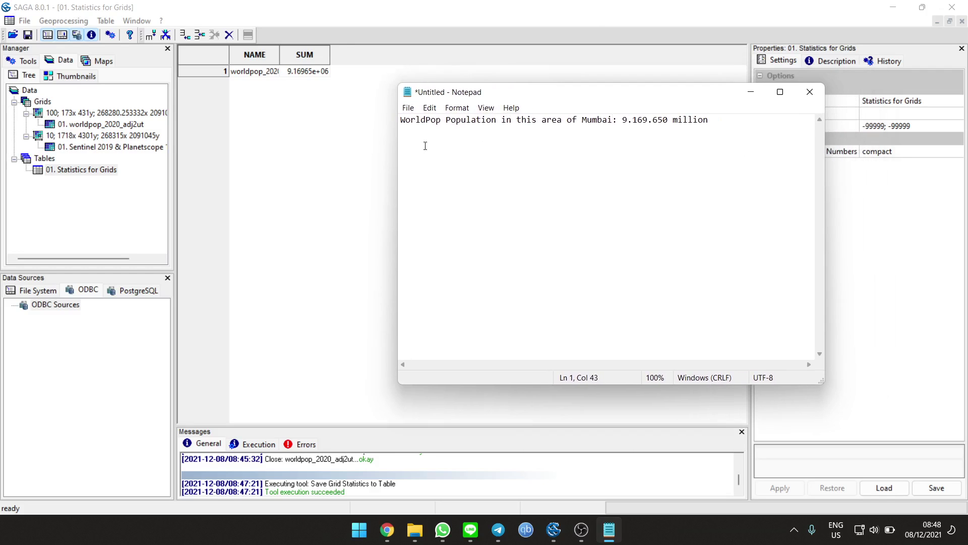
pyautogui.click(317, 172)
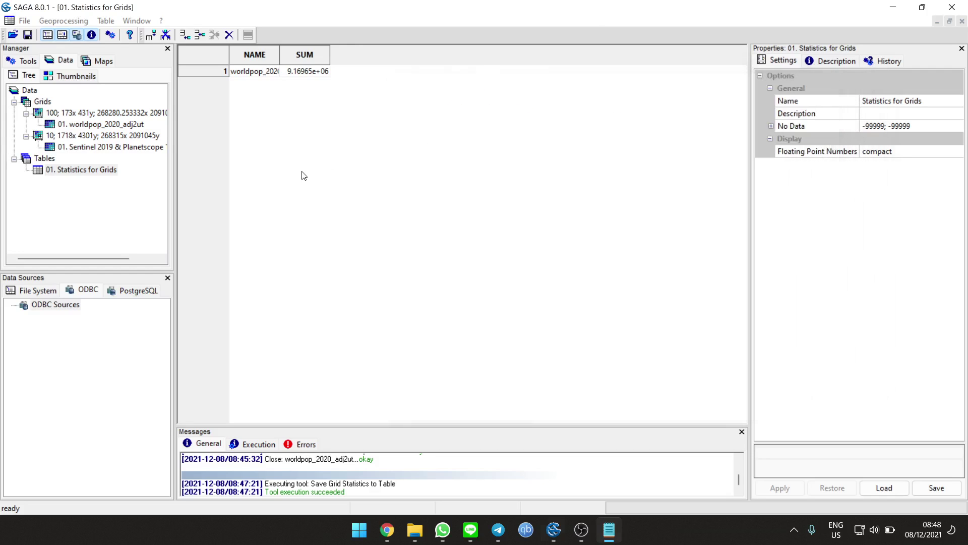
pyautogui.click(962, 21)
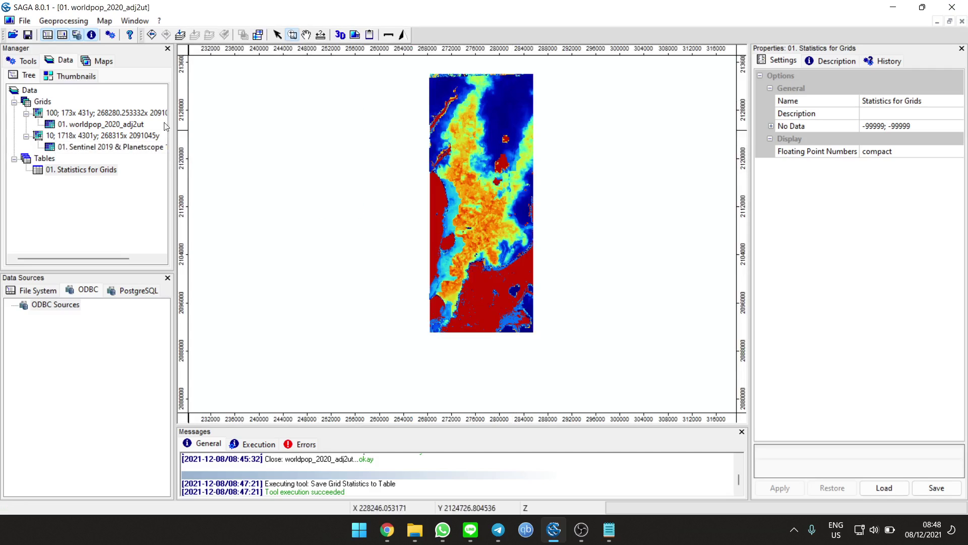
# Remove the worldpop_2020_adj2ut layer from the map, keeping the Sentinel 2019 & Planetscope 100 Trees layer.
pyautogui.click(103, 60)
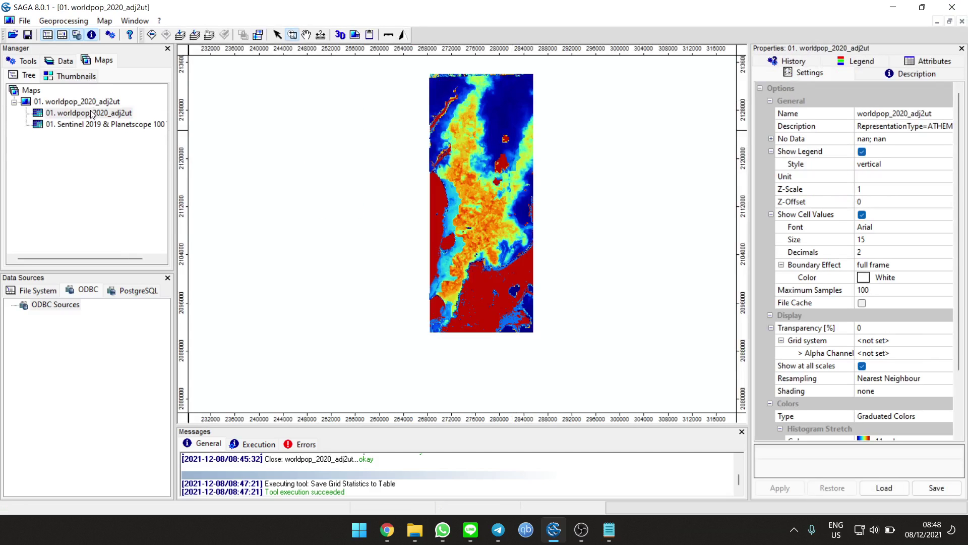
pyautogui.rightClick(92, 114)
pyautogui.click(118, 139)
pyautogui.click(504, 262)
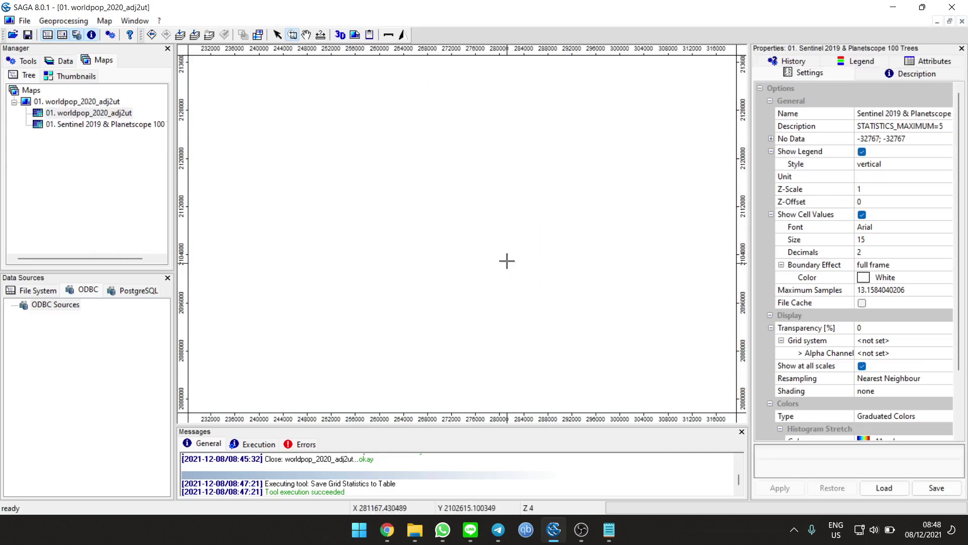
# Examine the class values of individual Sentinel 2019 & Planetscope 100 Trees cells and the overall land cover extent.
pyautogui.scroll(5, 400, 241)
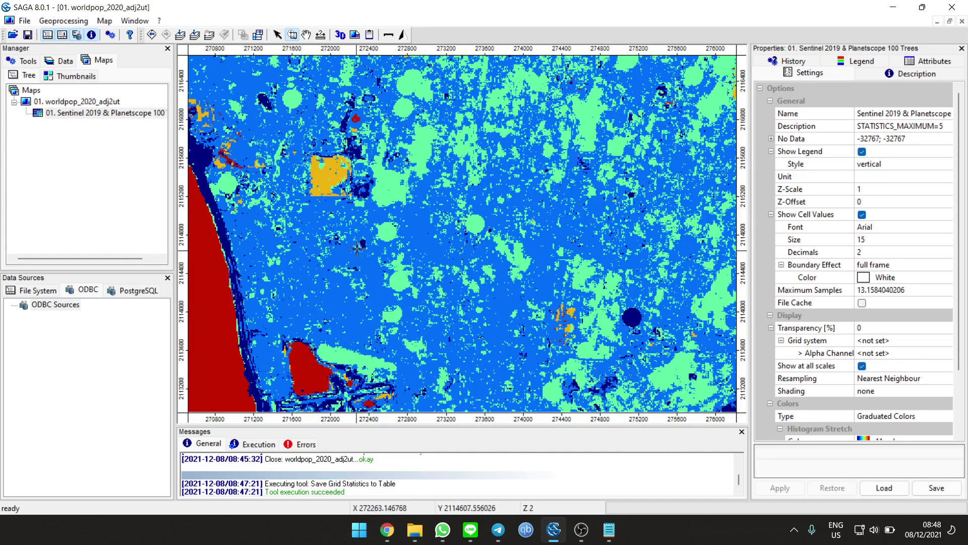
pyautogui.scroll(2, 400, 241)
pyautogui.scroll(-1, 391, 235)
pyautogui.scroll(2, 391, 234)
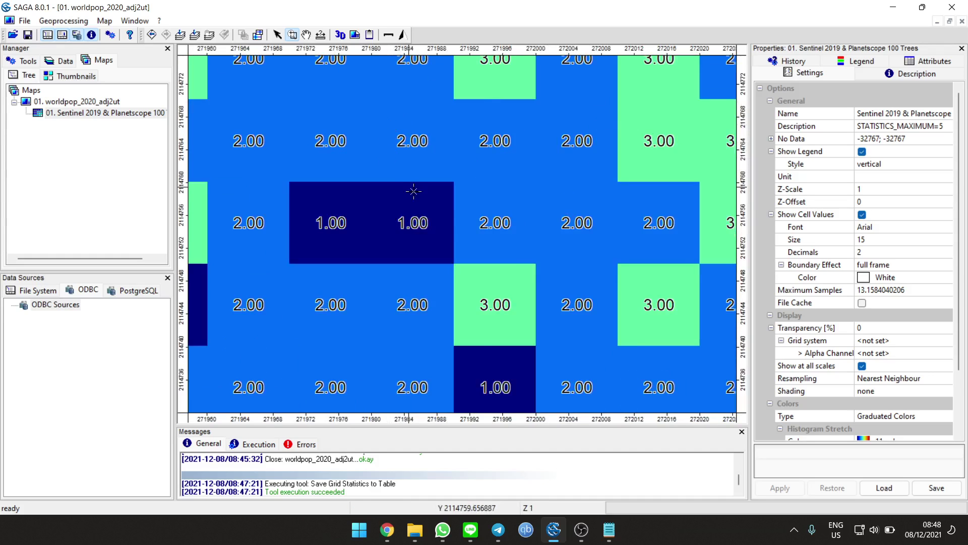
pyautogui.scroll(-1, 417, 196)
pyautogui.scroll(-2, 418, 196)
pyautogui.scroll(3, 503, 259)
pyautogui.scroll(-1, 504, 263)
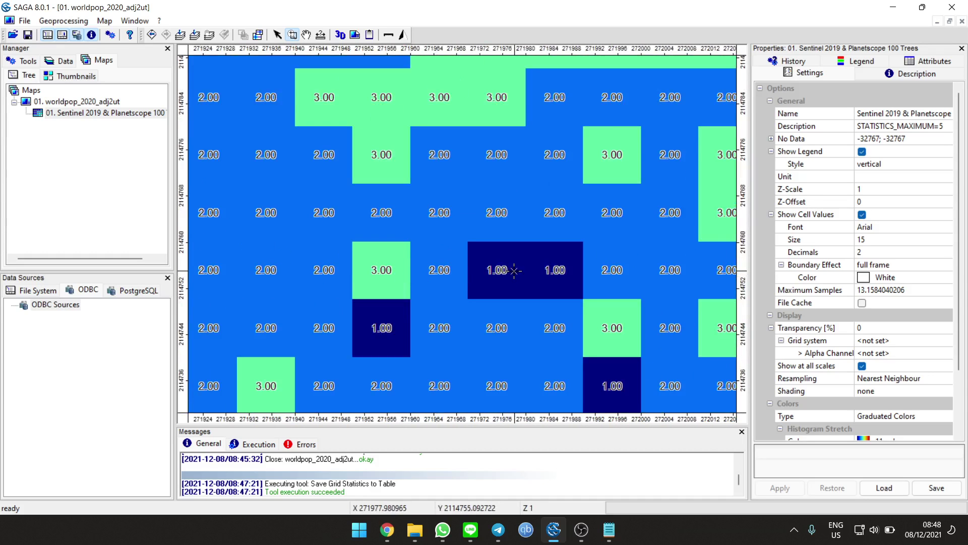
pyautogui.scroll(-2, 484, 259)
pyautogui.scroll(3, 485, 261)
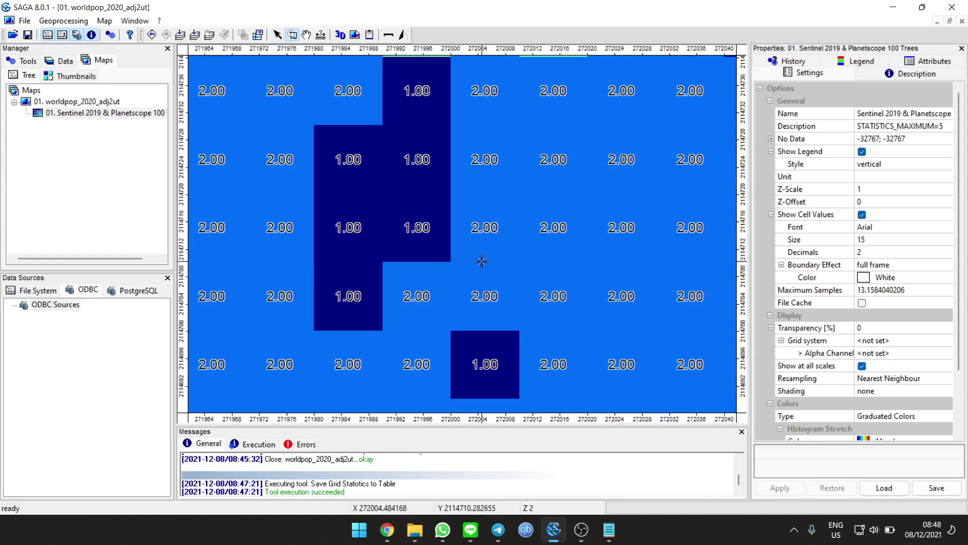
pyautogui.scroll(-1, 482, 260)
pyautogui.scroll(-4, 482, 261)
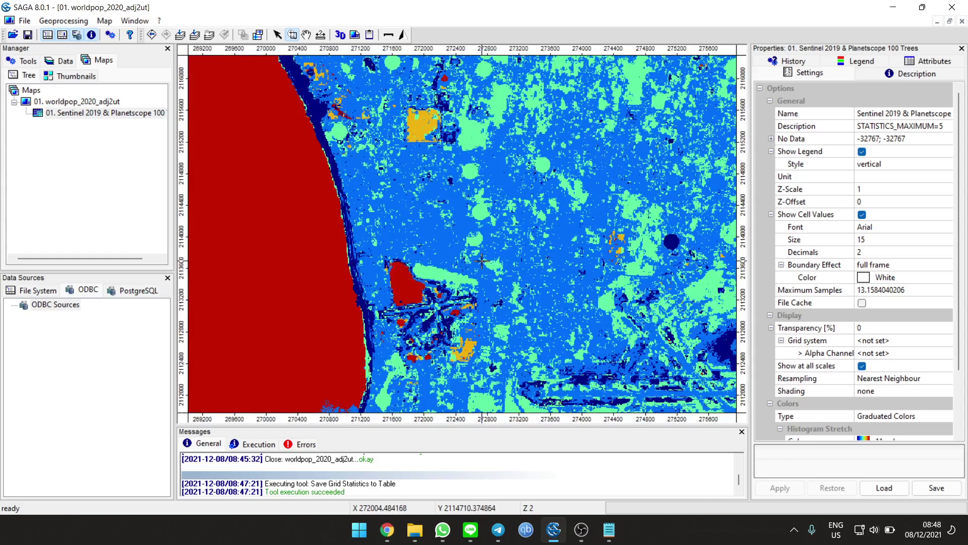
pyautogui.scroll(-3, 482, 260)
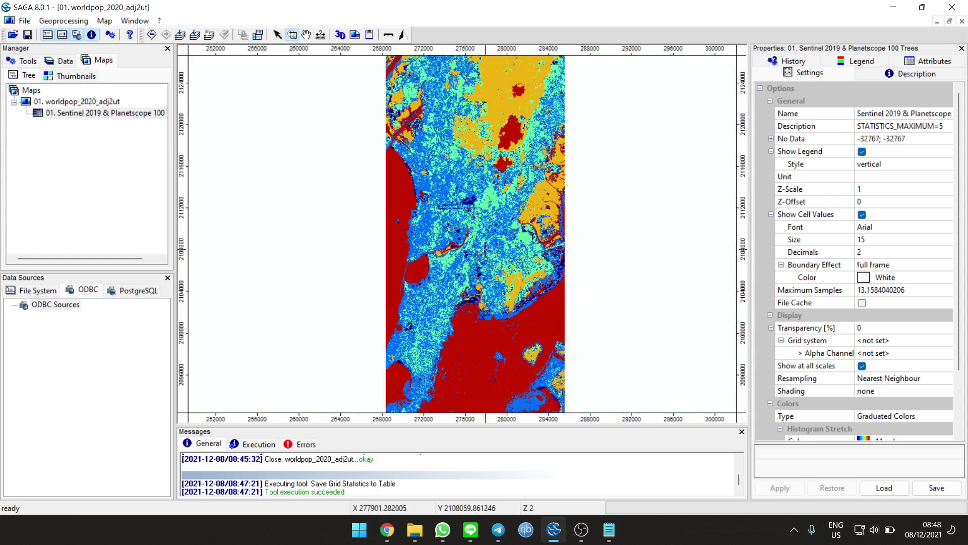
pyautogui.scroll(-1, 514, 289)
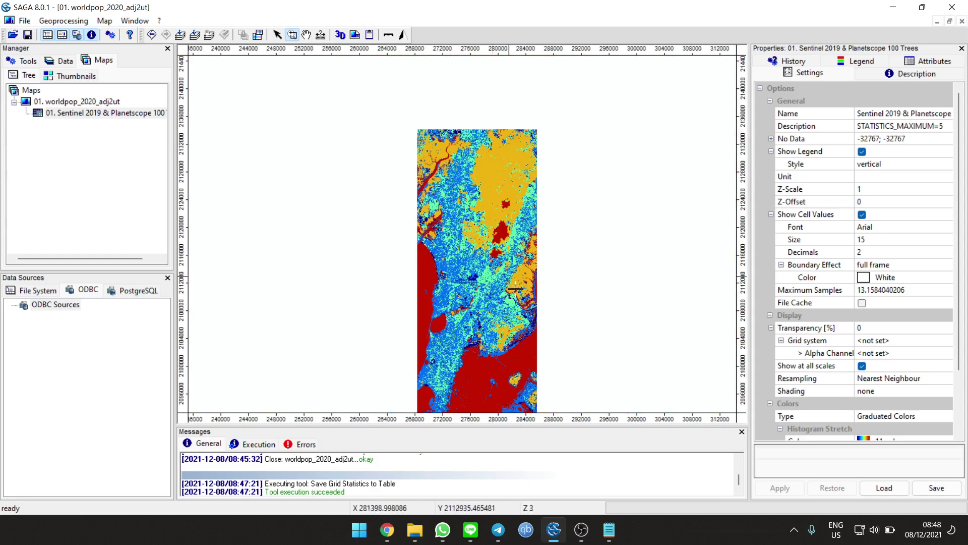
pyautogui.scroll(-1, 514, 289)
pyautogui.scroll(2, 493, 283)
pyautogui.click(60, 20)
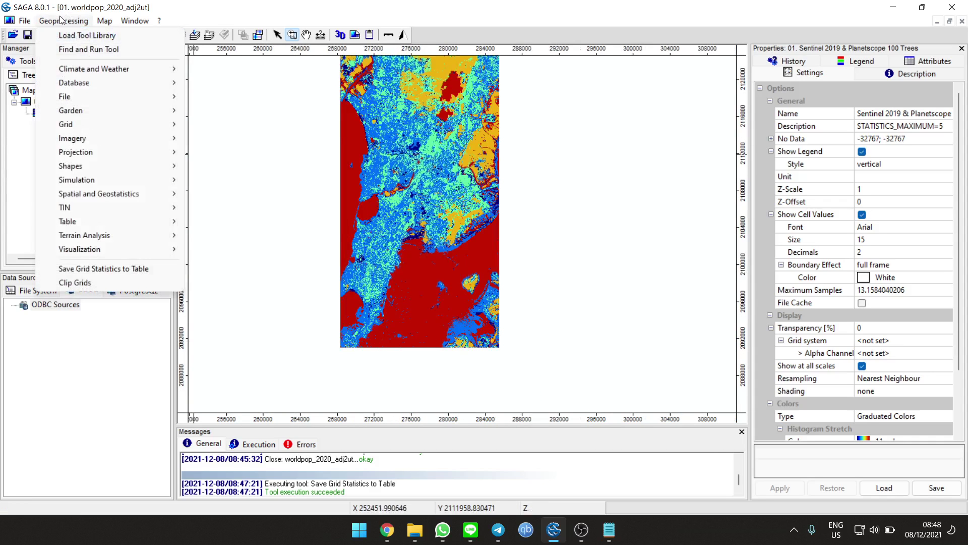
pyautogui.moveTo(83, 127)
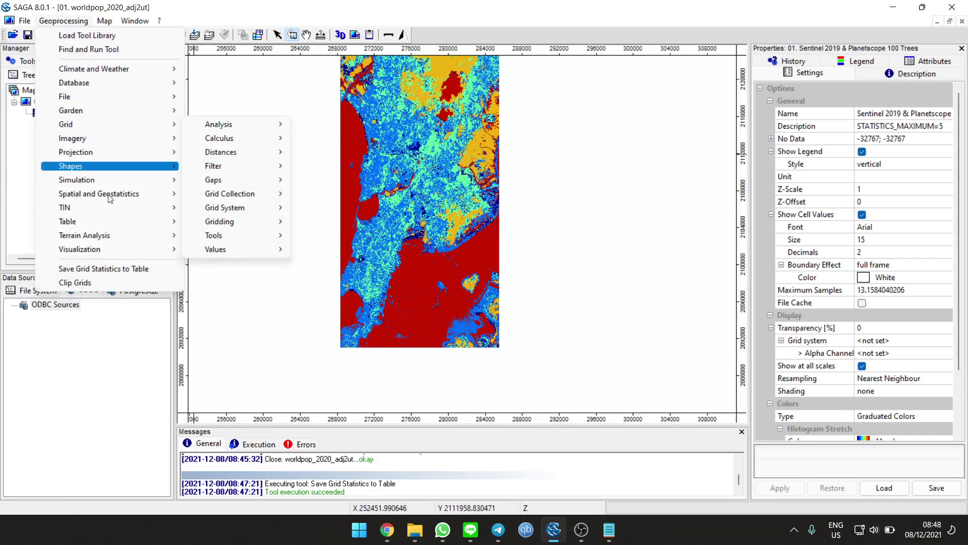
pyautogui.click(16, 153)
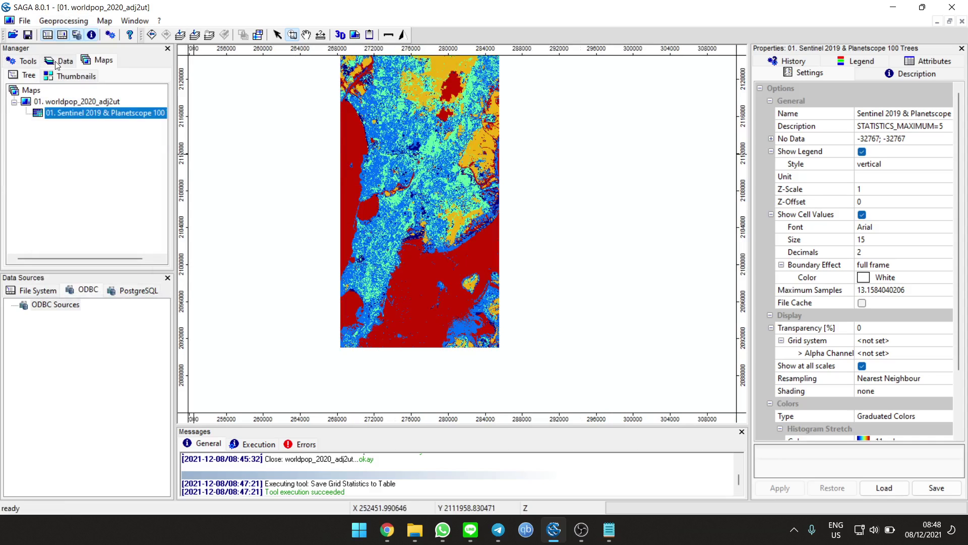
# Open the Reclassify Grid Values tool from the Grid tools library.
pyautogui.click(32, 61)
pyautogui.scroll(10, 90, 189)
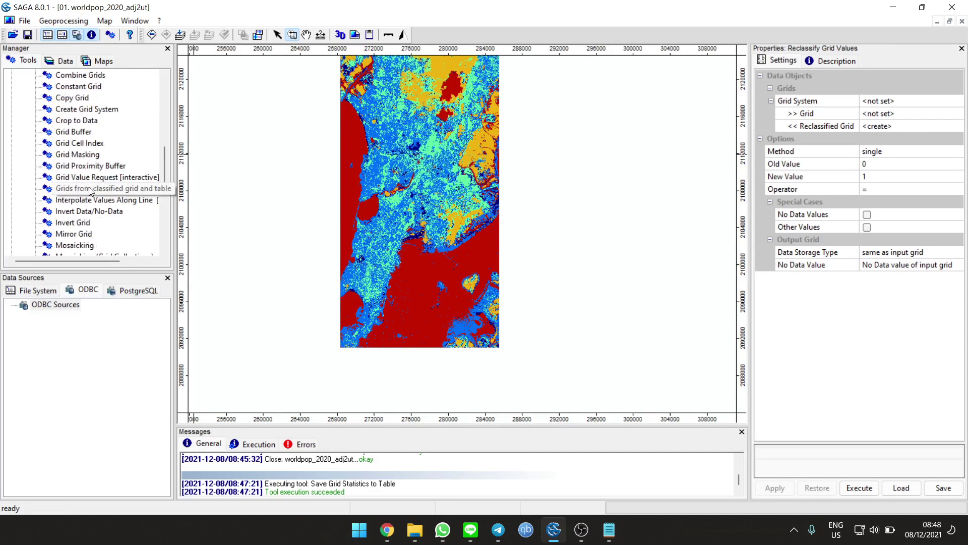
pyautogui.click(25, 180)
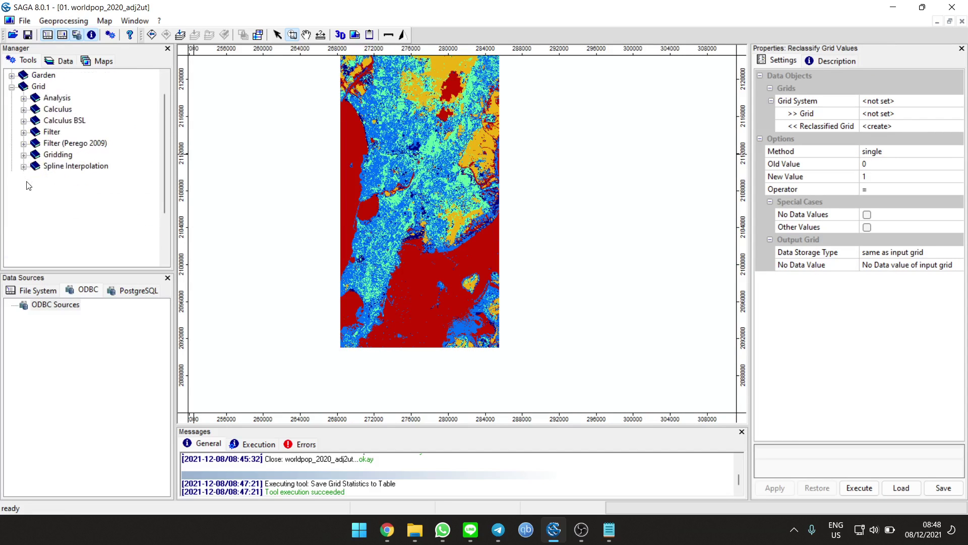
pyautogui.click(10, 87)
pyautogui.click(11, 109)
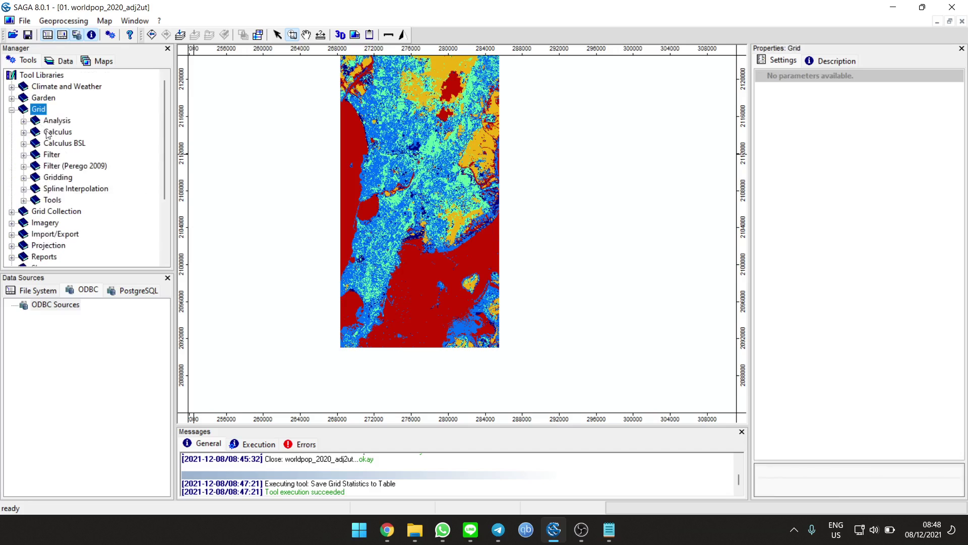
pyautogui.click(55, 201)
pyautogui.scroll(-10, 81, 193)
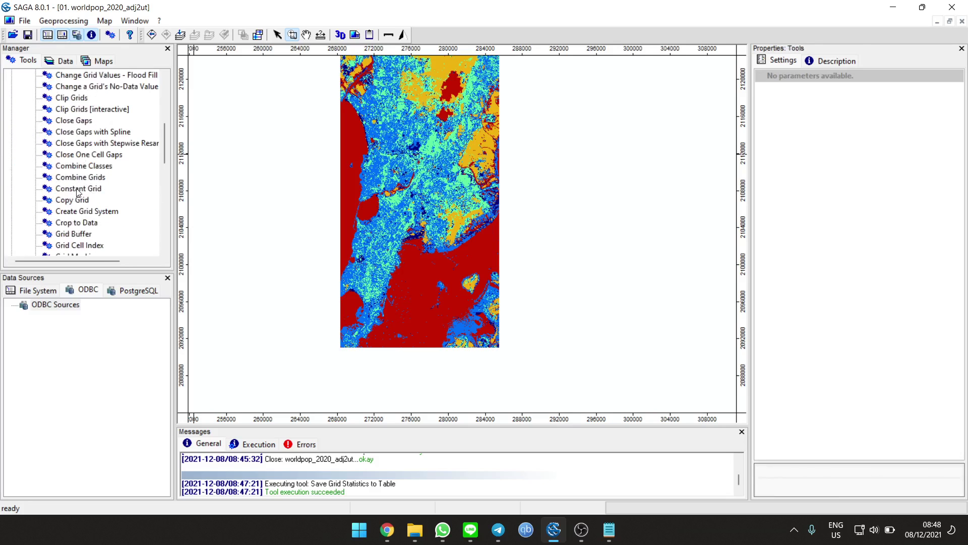
pyautogui.scroll(1, 68, 117)
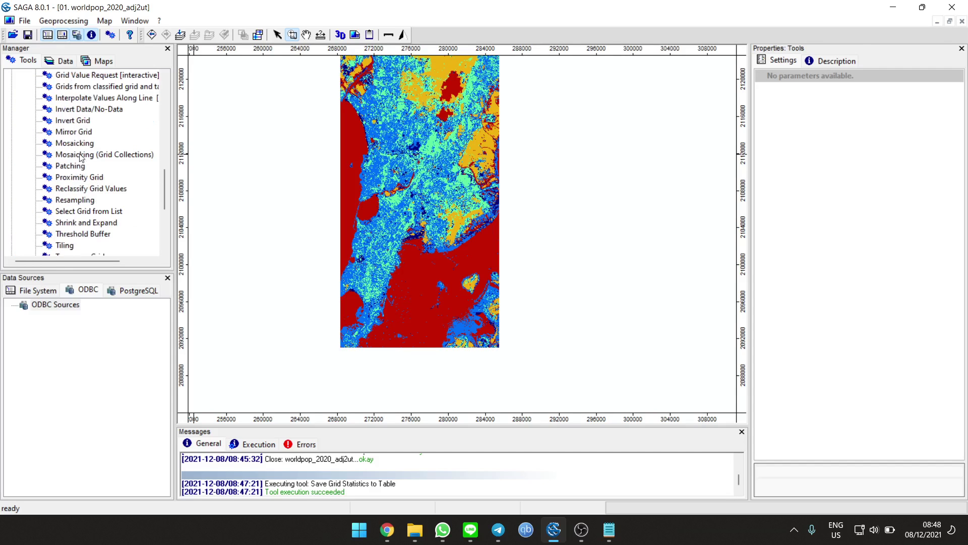
pyautogui.doubleClick(76, 190)
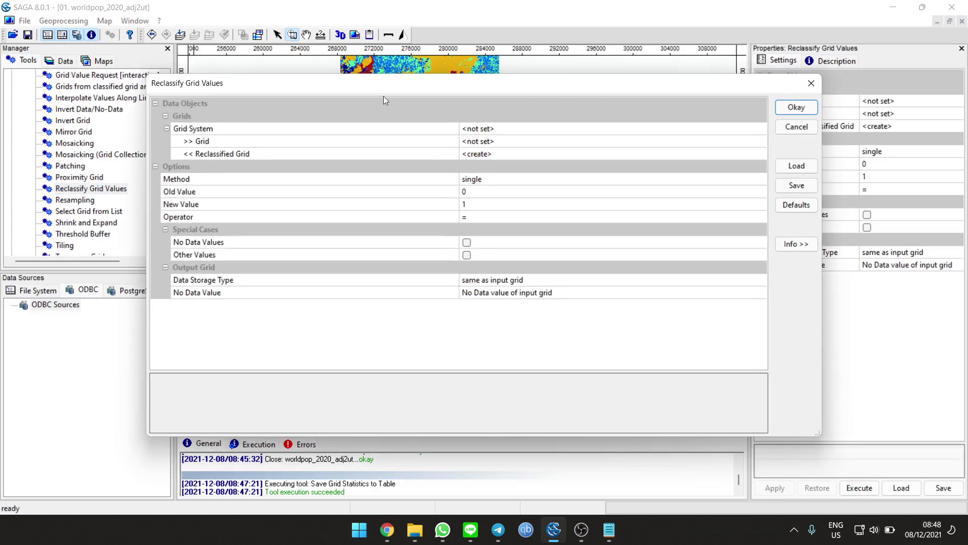
# Set the grid system to the 10 m one (10; 1718x 4301y) and the input grid to 01. Sentinel 2019 & Planetscope 100 Trees.
pyautogui.click(625, 129)
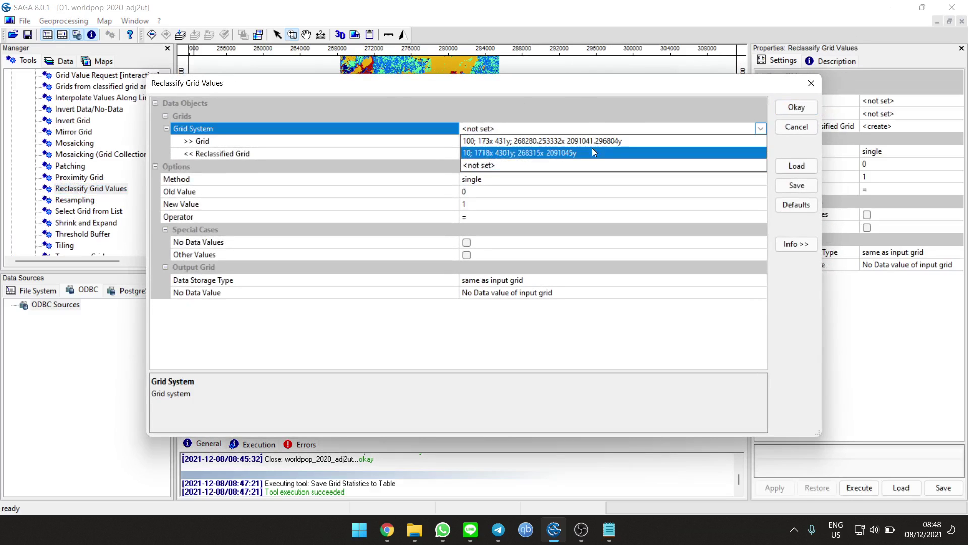
pyautogui.click(592, 147)
pyautogui.click(594, 153)
pyautogui.click(760, 154)
pyautogui.click(760, 141)
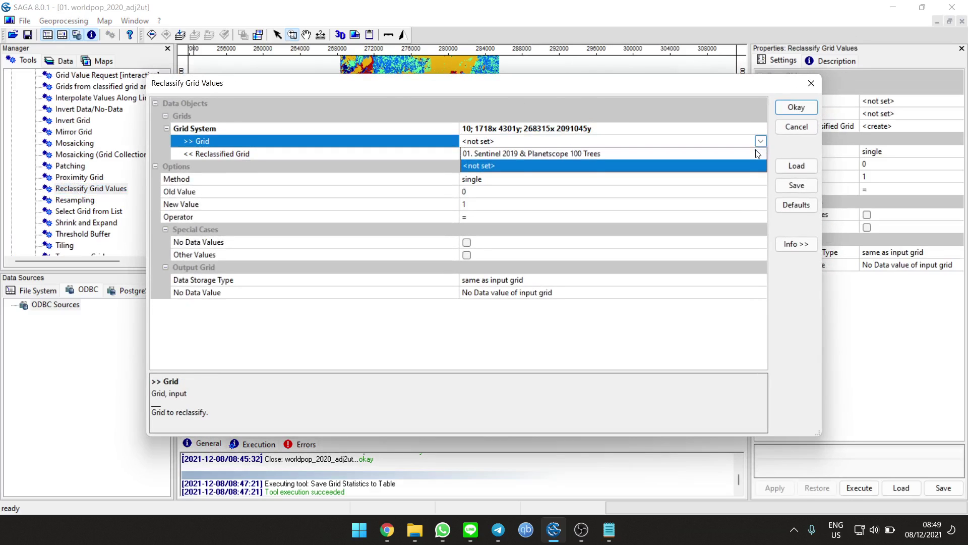
pyautogui.click(744, 154)
pyautogui.click(761, 154)
# Set the reclassification method to simple table with the operator min <= value < max, and open its lookup table.
pyautogui.click(417, 194)
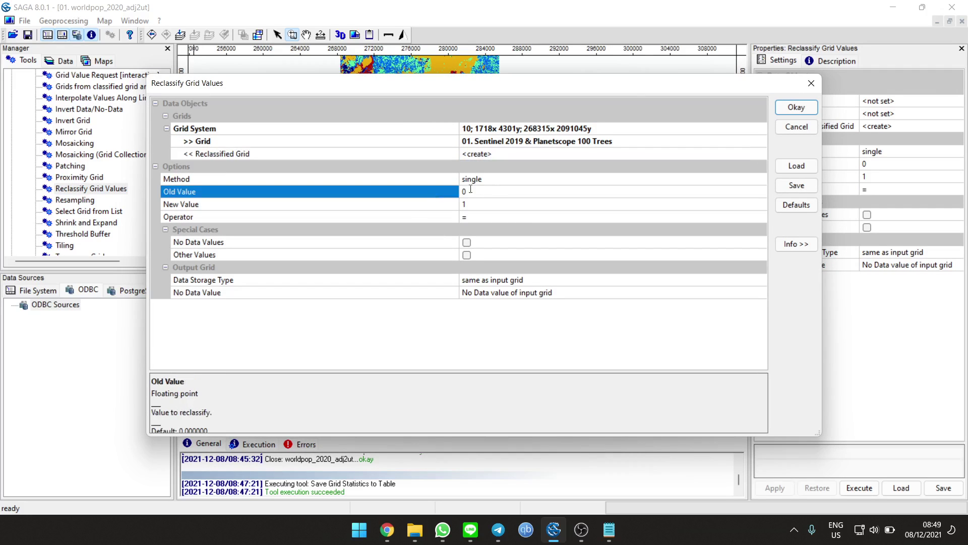
pyautogui.click(493, 182)
pyautogui.click(493, 181)
pyautogui.click(495, 216)
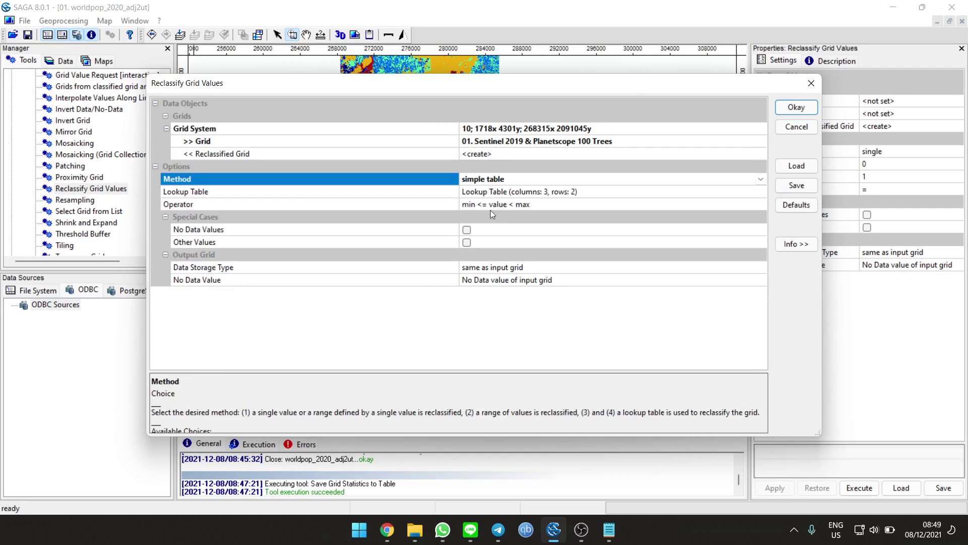
pyautogui.click(754, 196)
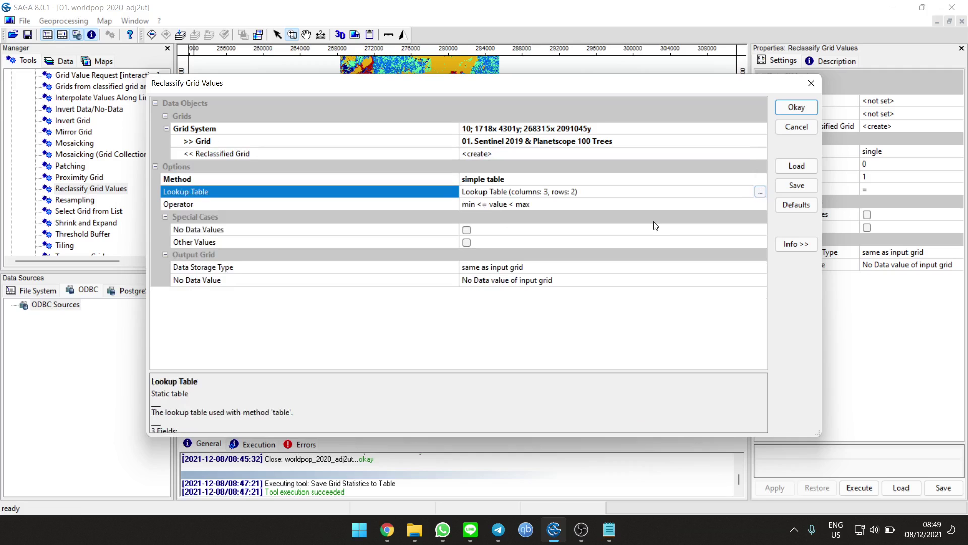
pyautogui.click(648, 205)
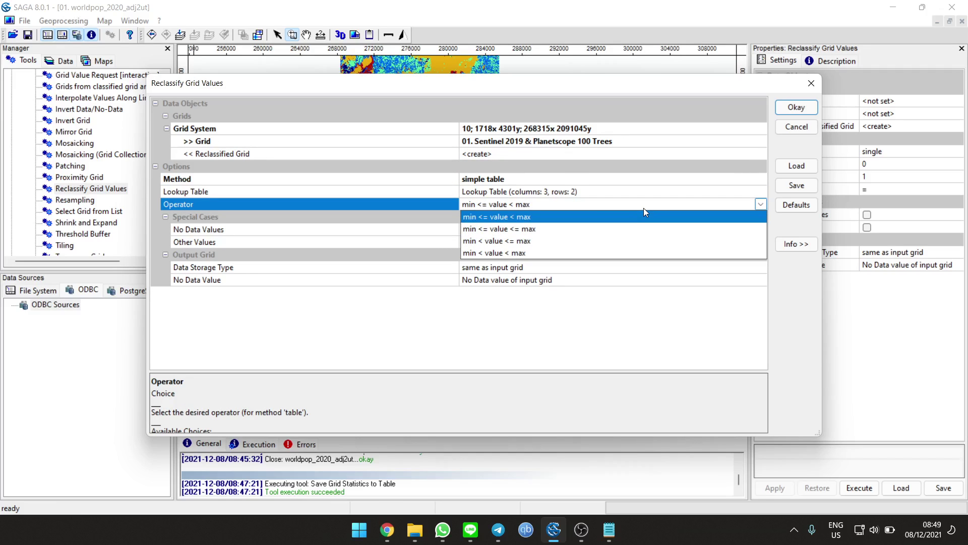
pyautogui.click(643, 208)
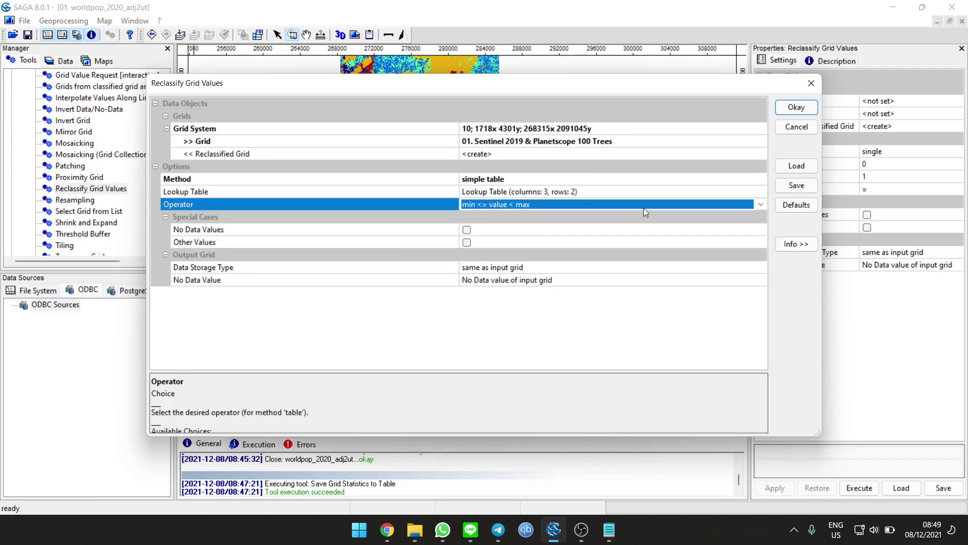
pyautogui.click(759, 193)
pyautogui.click(759, 193)
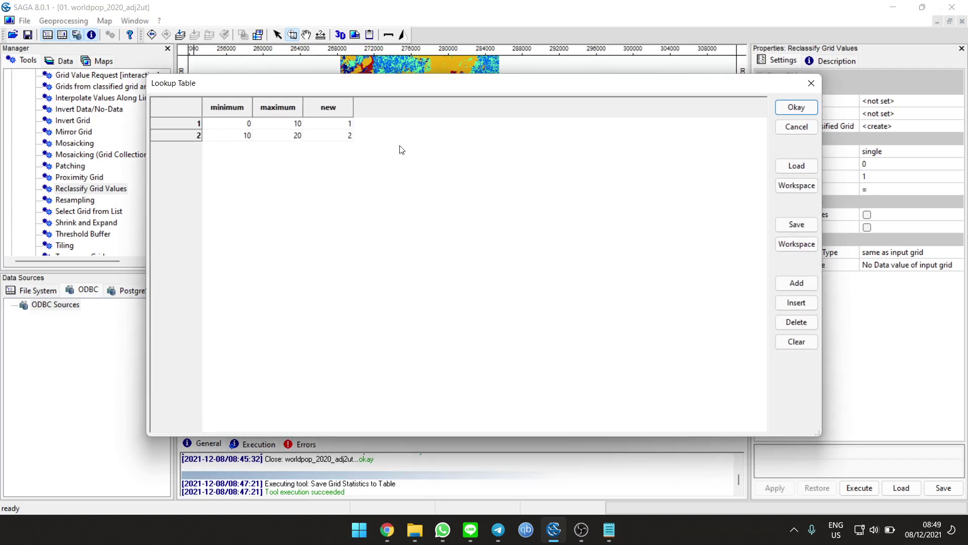
# Fill the first lookup table row with minimum 1, maximum 1 and new value 0.
pyautogui.doubleClick(249, 126)
pyautogui.write('1')
pyautogui.doubleClick(281, 133)
pyautogui.write('1')
pyautogui.click(318, 127)
pyautogui.click(319, 128)
pyautogui.write('0')
pyautogui.click(315, 198)
# Add four empty rows to the lookup table.
pyautogui.click(797, 282)
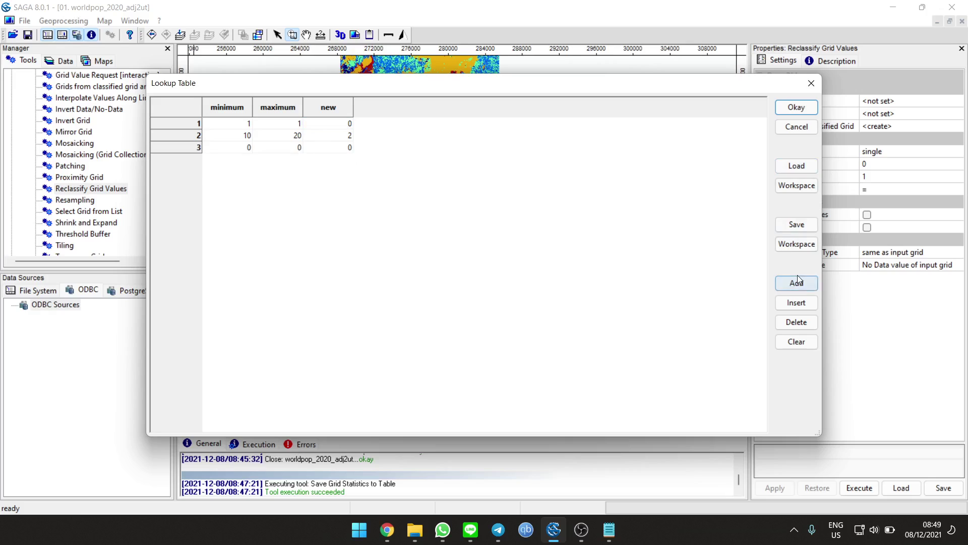
pyautogui.click(797, 282)
pyautogui.click(797, 282)
pyautogui.click(797, 282)
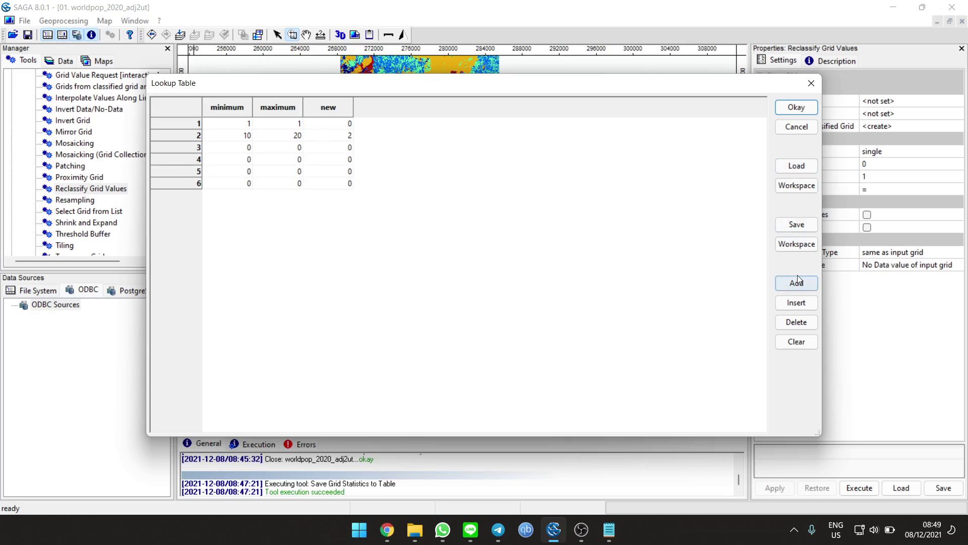
# Set the second lookup table row to minimum 2 and maximum 2, keeping 2 as its new value.
pyautogui.click(246, 135)
pyautogui.click(247, 135)
pyautogui.write('2')
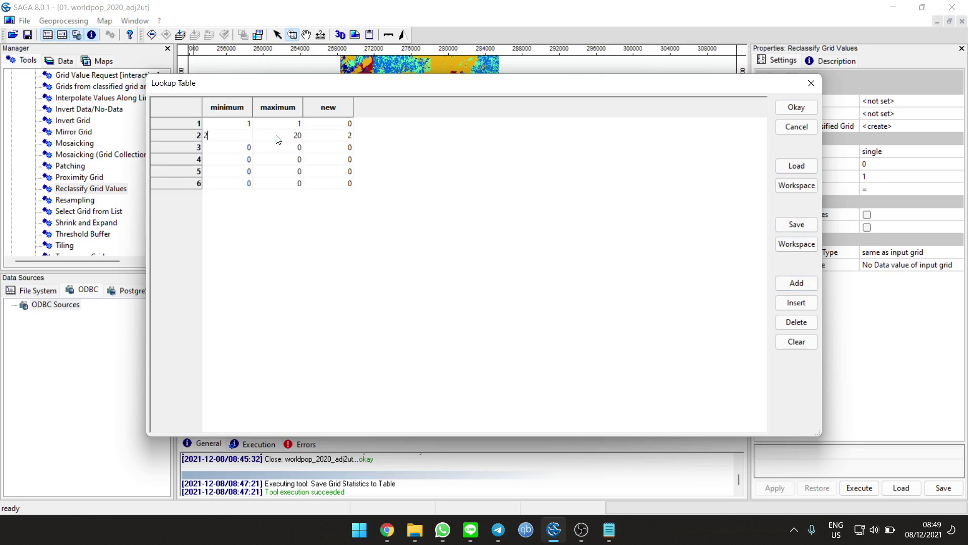
pyautogui.click(278, 139)
pyautogui.write('2')
pyautogui.click(343, 136)
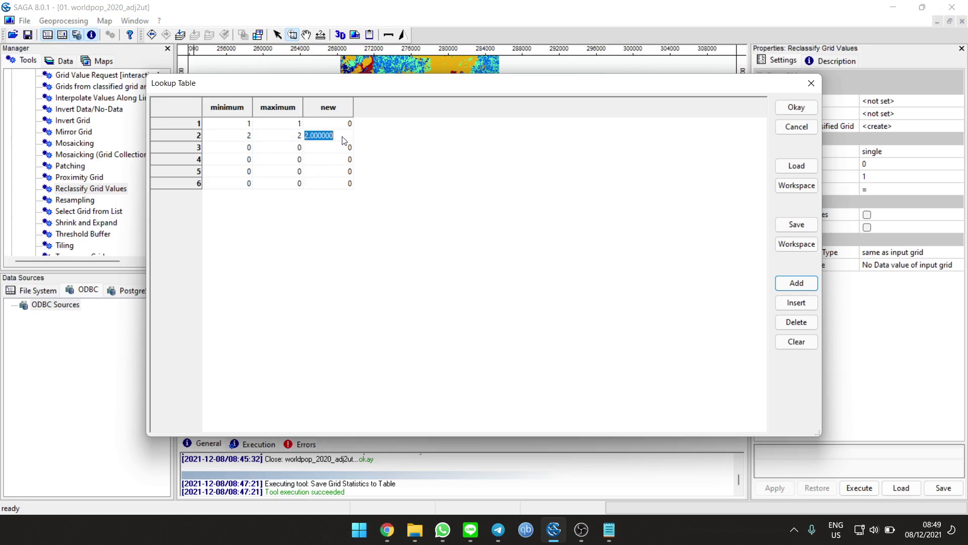
# Check the formal and slum densities in Formal and Slum Density 10 m example.txt in the Try Pop folder, and return to the lookup table.
pyautogui.click(435, 534)
pyautogui.click(420, 534)
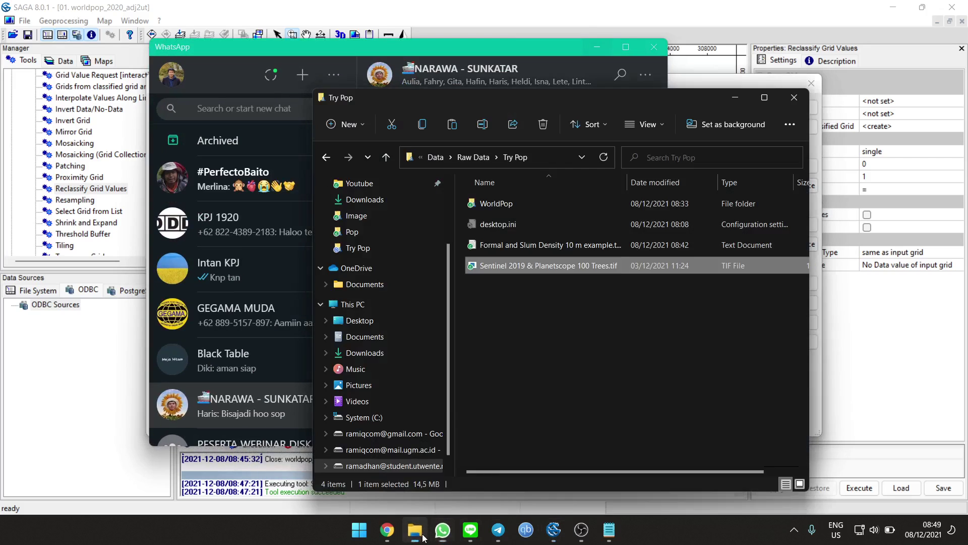
pyautogui.click(597, 47)
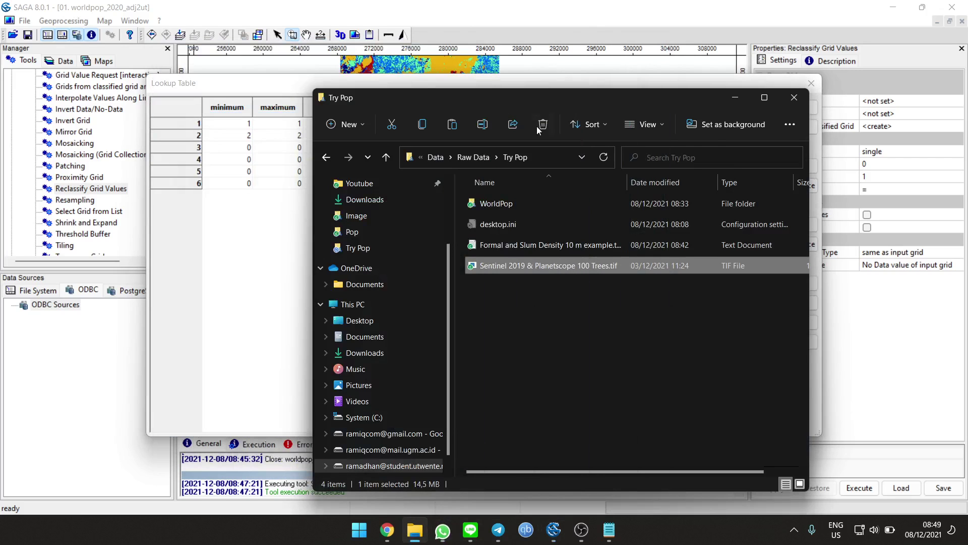
pyautogui.click(516, 247)
pyautogui.doubleClick(516, 250)
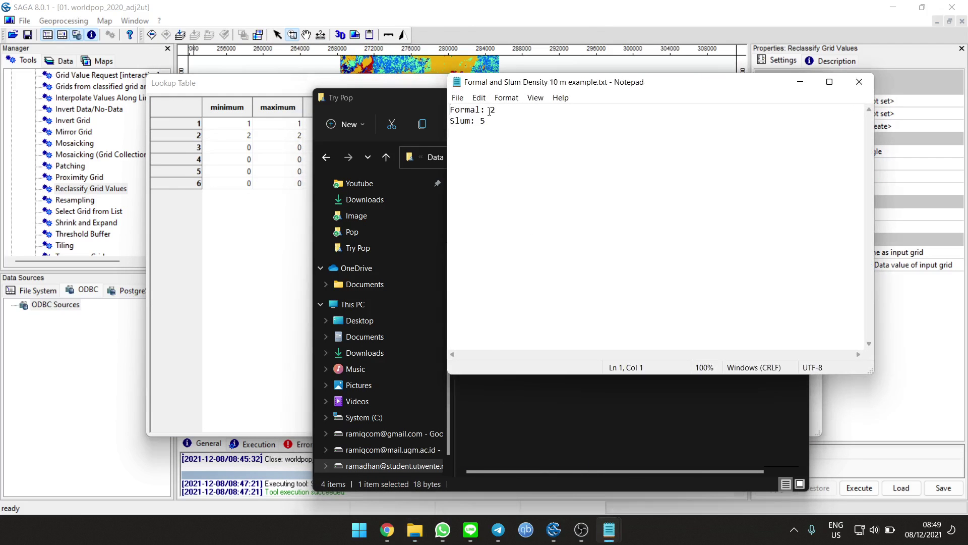
pyautogui.click(272, 236)
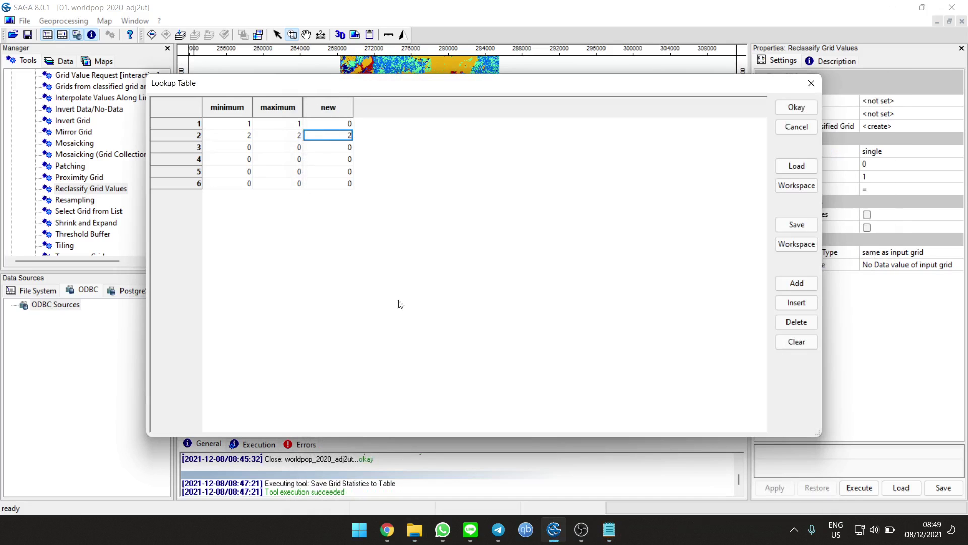
# Delete the surplus sixth row and fill the third row with minimum 3, maximum 3 and new value 5.
pyautogui.click(199, 184)
pyautogui.click(797, 322)
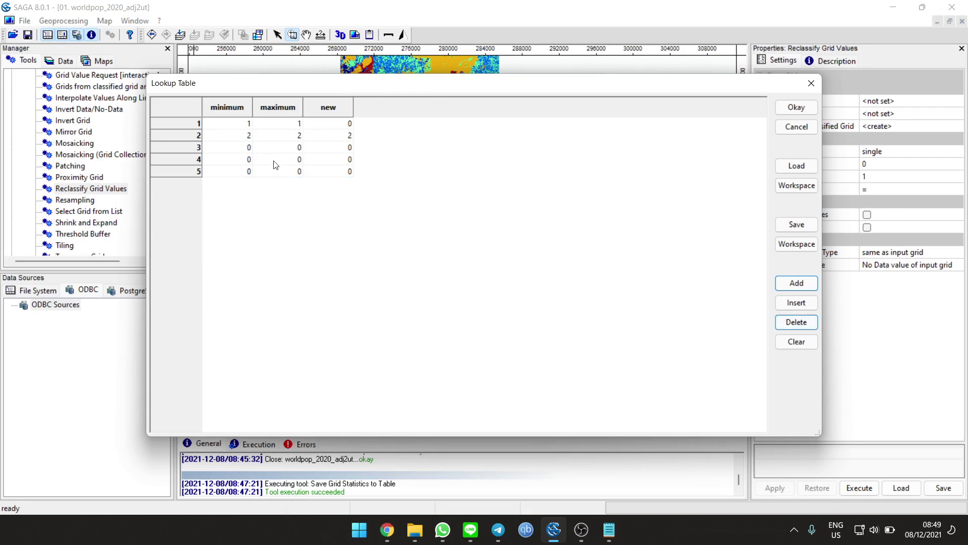
pyautogui.click(244, 145)
pyautogui.write('3')
pyautogui.click(292, 147)
pyautogui.write('3')
pyautogui.moveTo(609, 529)
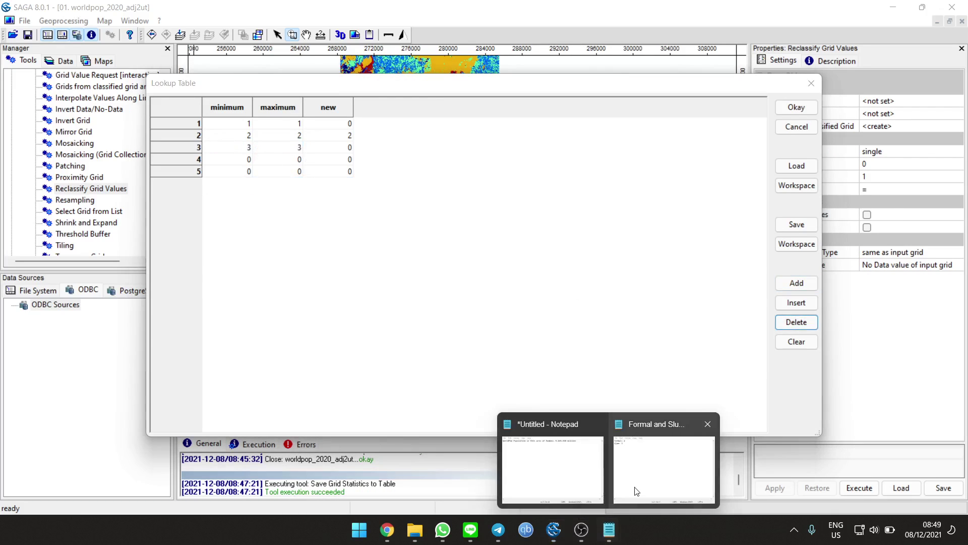
pyautogui.moveTo(636, 487)
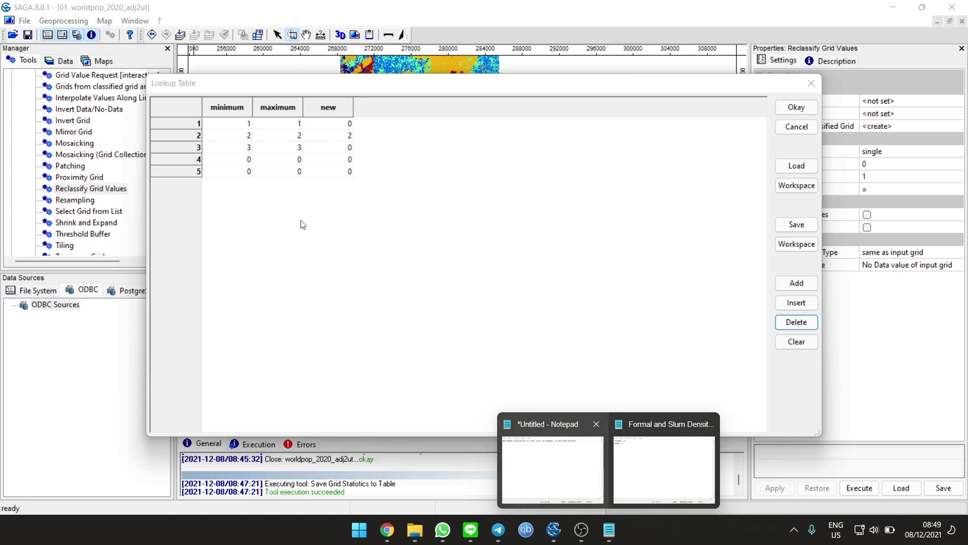
pyautogui.click(333, 147)
pyautogui.write('5')
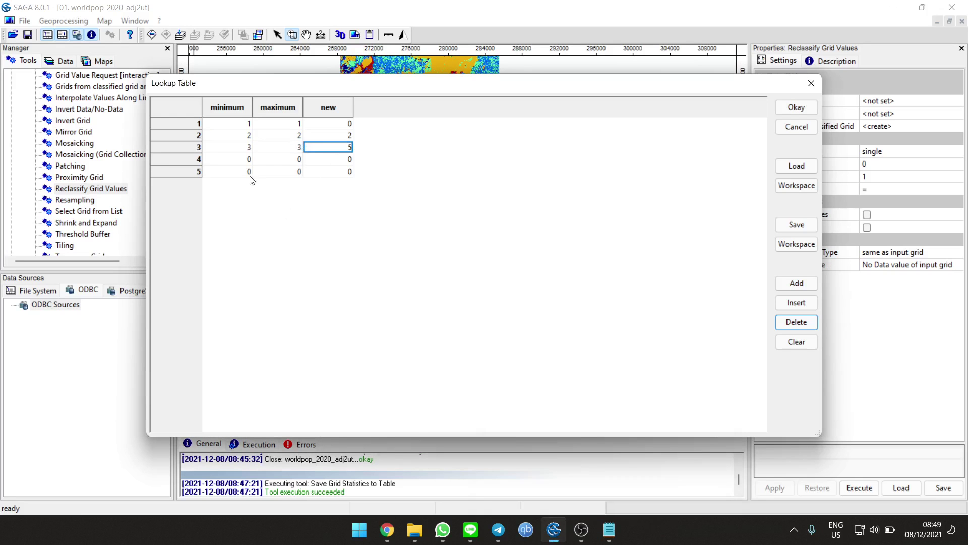
# Fill the fourth lookup table row with minimum 4, maximum 4 and new value 0.
pyautogui.click(245, 159)
pyautogui.click(244, 159)
pyautogui.write('4')
pyautogui.click(278, 159)
pyautogui.write('4')
pyautogui.click(332, 160)
pyautogui.click(333, 161)
pyautogui.write('0')
# Set the fifth row to minimum 5 and maximum 5, keeping new value 0, and accept the lookup table.
pyautogui.click(247, 172)
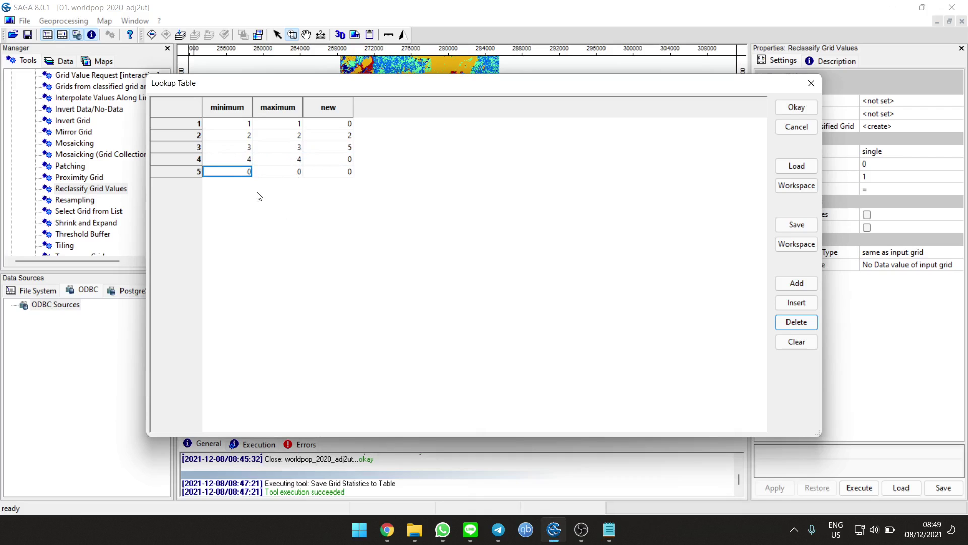
pyautogui.write('5')
pyautogui.click(272, 172)
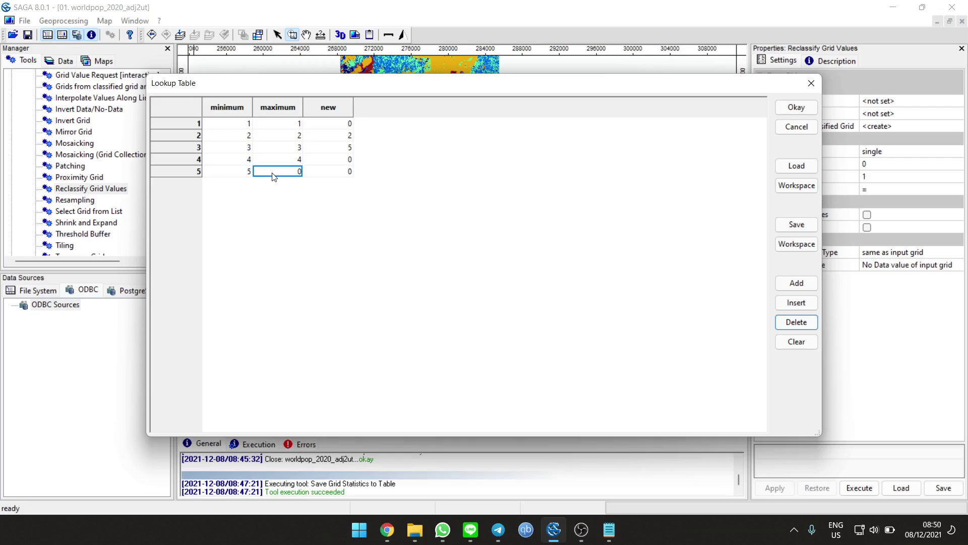
pyautogui.write('5')
pyautogui.press('Return')
pyautogui.click(795, 108)
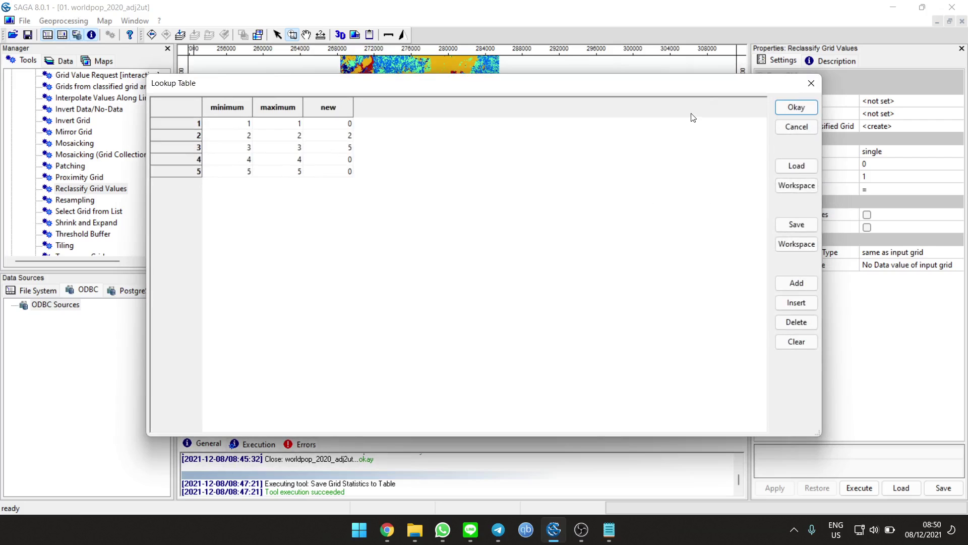
pyautogui.click(781, 108)
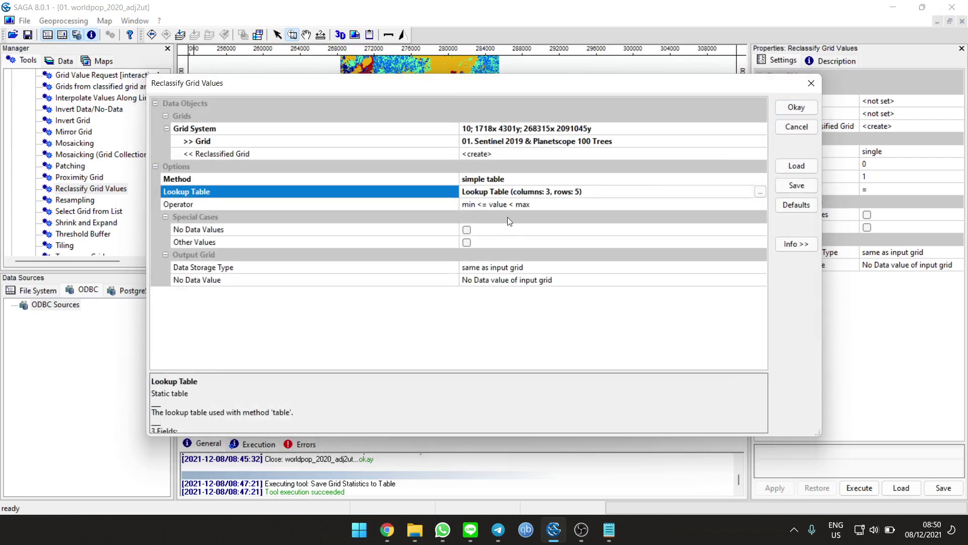
# Leave the Other Values option off and run the reclassification into a new grid.
pyautogui.click(473, 244)
pyautogui.click(470, 243)
pyautogui.click(467, 243)
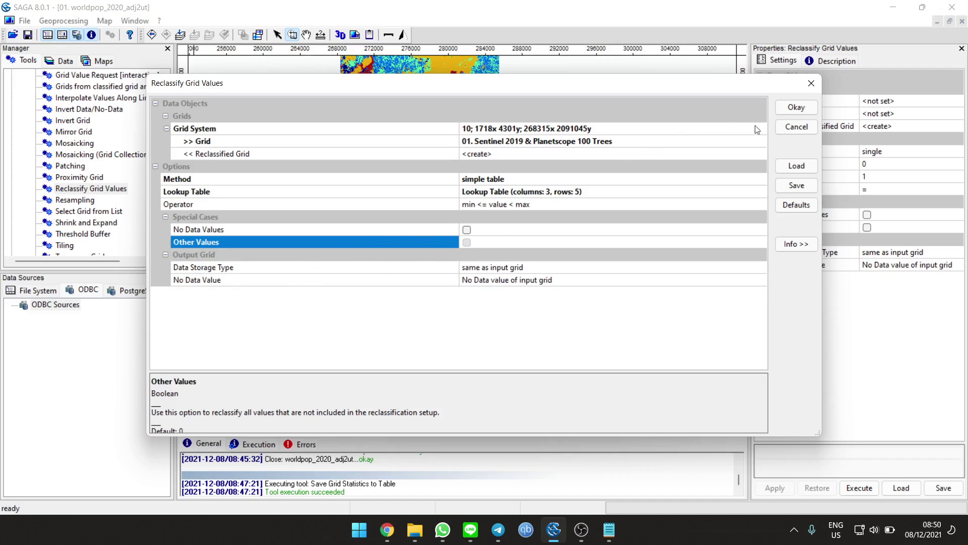
pyautogui.click(793, 107)
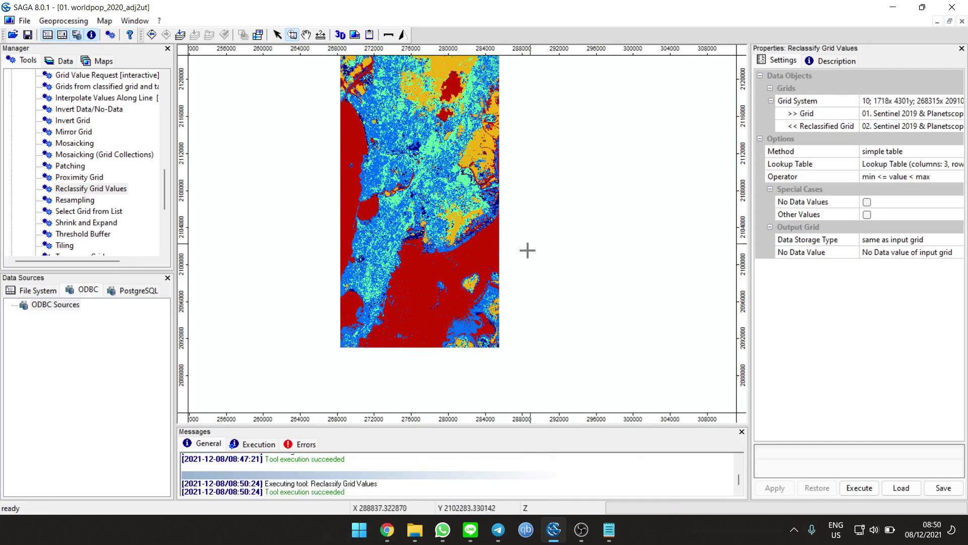
# Add the reclassified 02. Sentinel 2019 & Planetscope grid to the existing 01. worldpop_2020_adj2ut map.
pyautogui.click(57, 63)
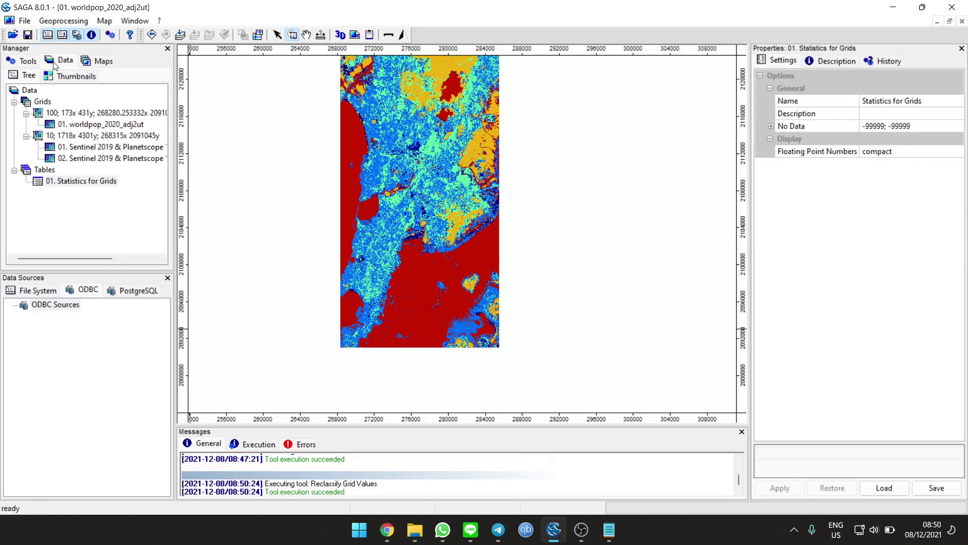
pyautogui.rightClick(97, 157)
pyautogui.click(139, 195)
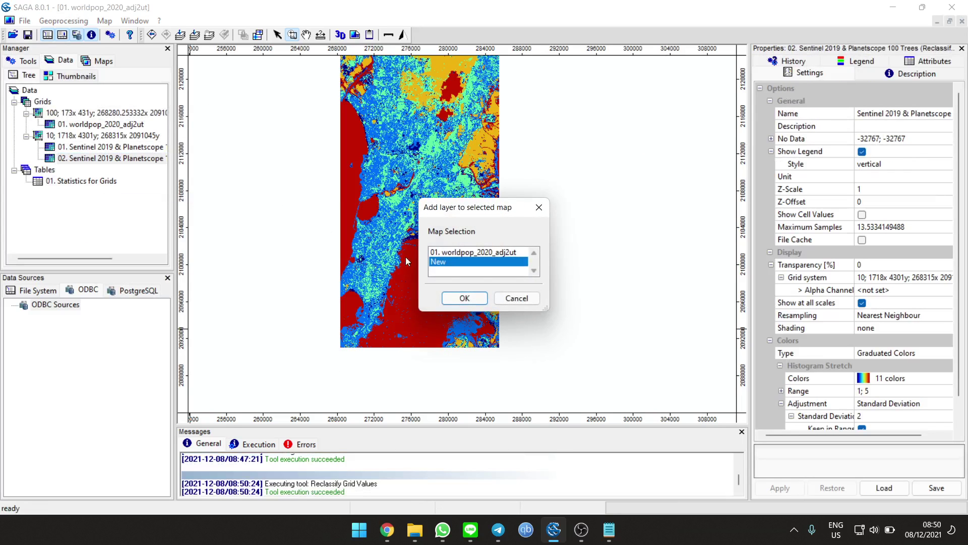
pyautogui.click(434, 252)
pyautogui.click(461, 295)
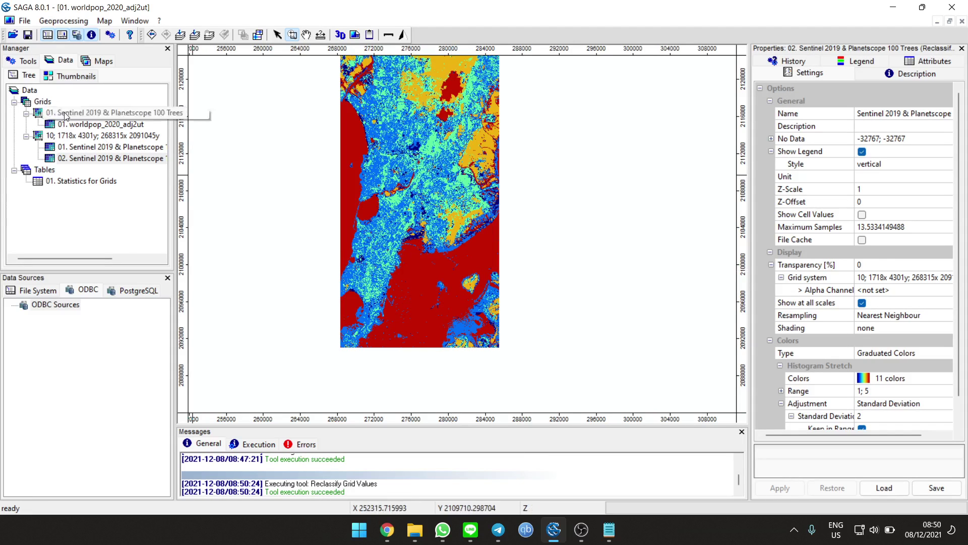
# Remove the original 01. Sentinel 2019 & Planetscope 100 Trees layer from the worldpop_2020_adj2ut map, confirming the deletion.
pyautogui.click(92, 63)
pyautogui.click(341, 210)
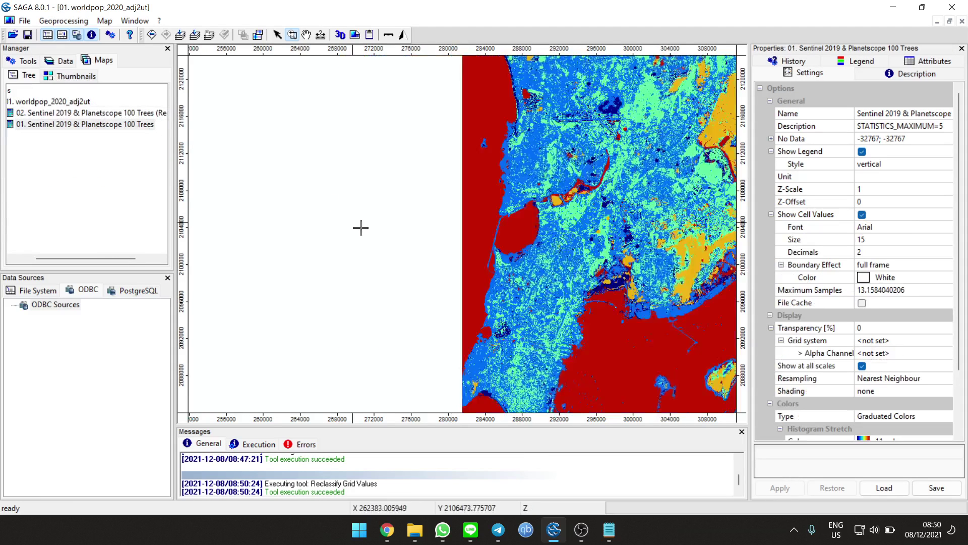
pyautogui.scroll(1, 356, 224)
pyautogui.scroll(-2, 348, 229)
pyautogui.scroll(-2, 574, 225)
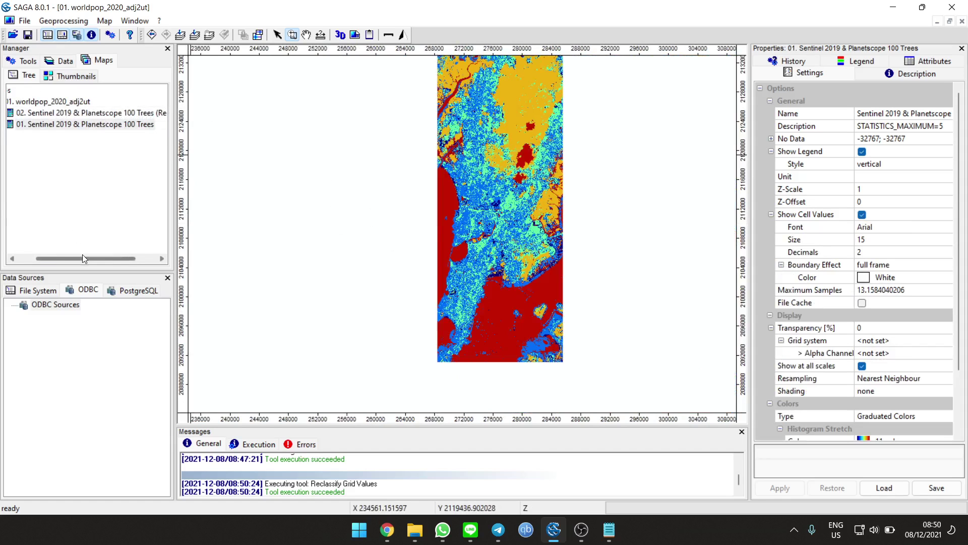
pyautogui.moveTo(83, 259); pyautogui.dragTo(58, 258)
pyautogui.rightClick(91, 130)
pyautogui.click(124, 151)
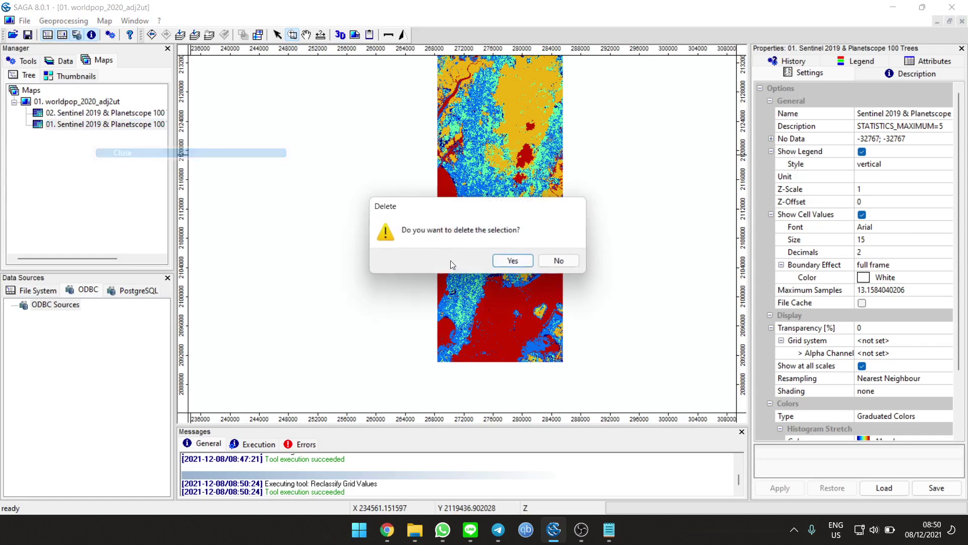
pyautogui.click(507, 261)
# Turn on Show Cell Values for the reclassified 02. Sentinel 2019 & Planetscope layer and apply the setting.
pyautogui.click(107, 113)
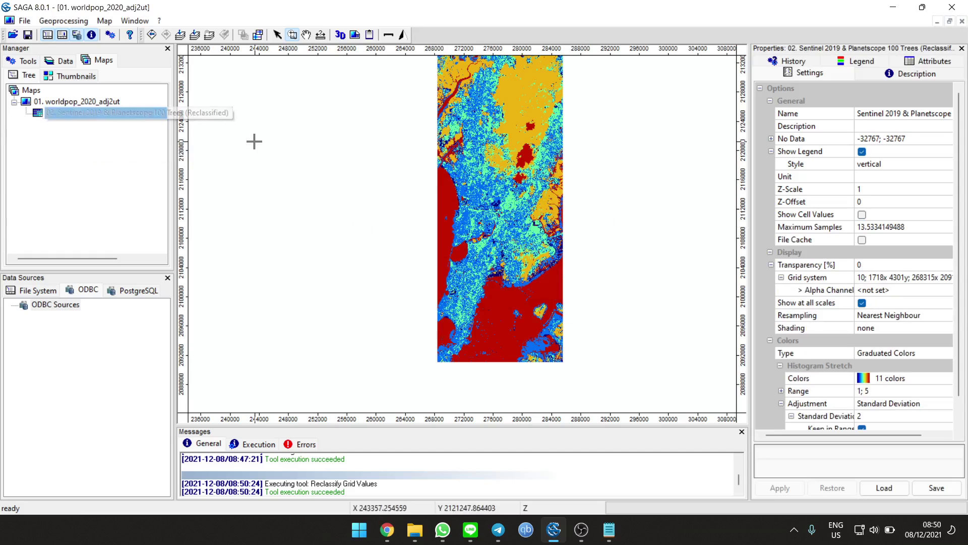
pyautogui.scroll(-1, 783, 333)
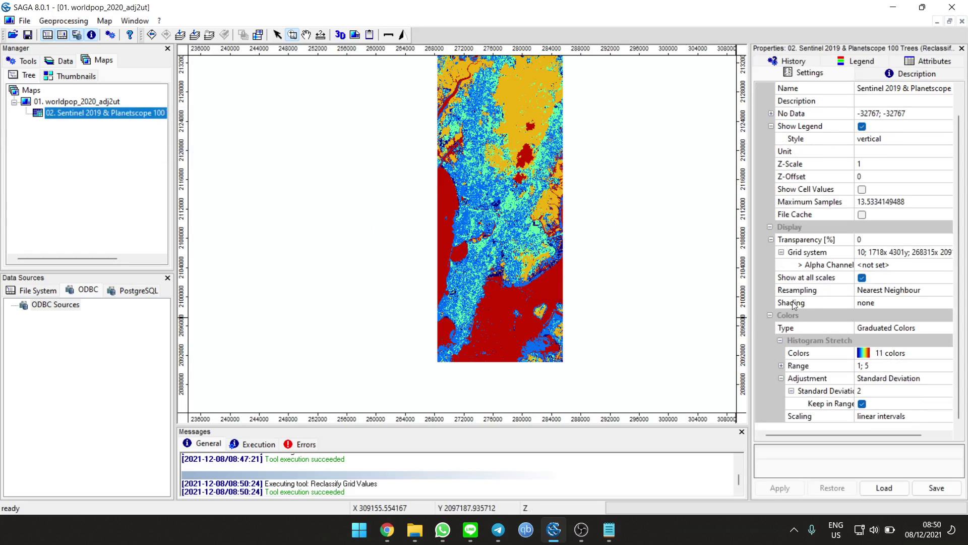
pyautogui.scroll(10, 439, 241)
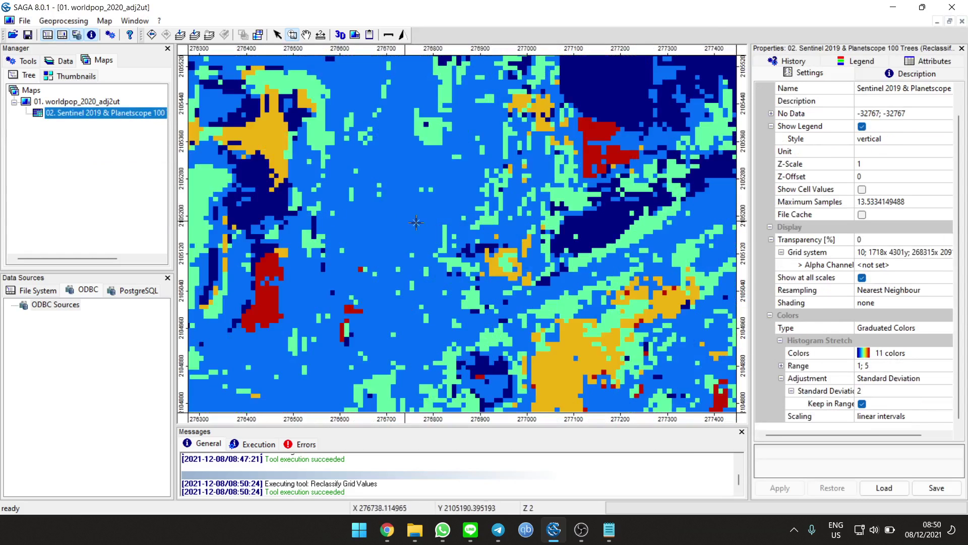
pyautogui.click(862, 189)
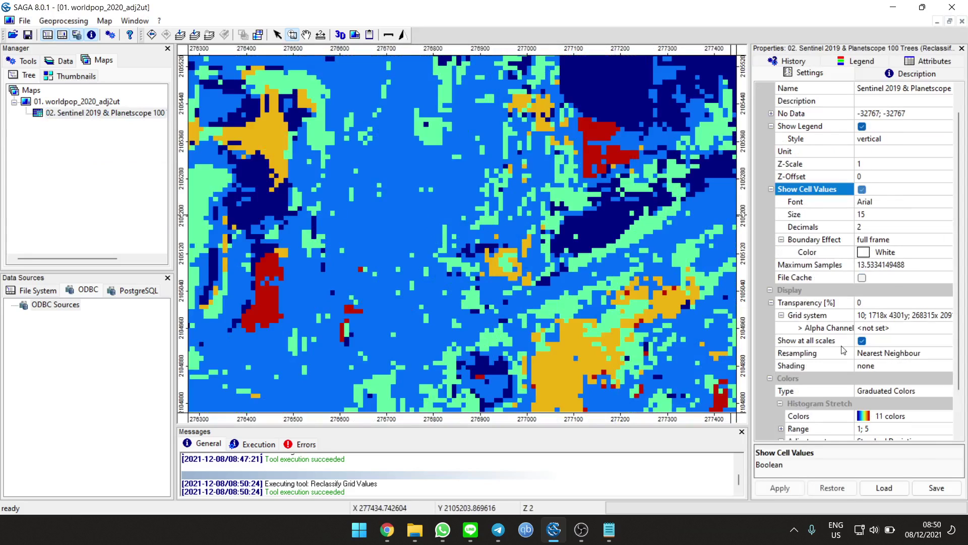
pyautogui.click(779, 487)
# Examine the cell values of the reclassified grid across its differently coloured classes.
pyautogui.scroll(3, 430, 240)
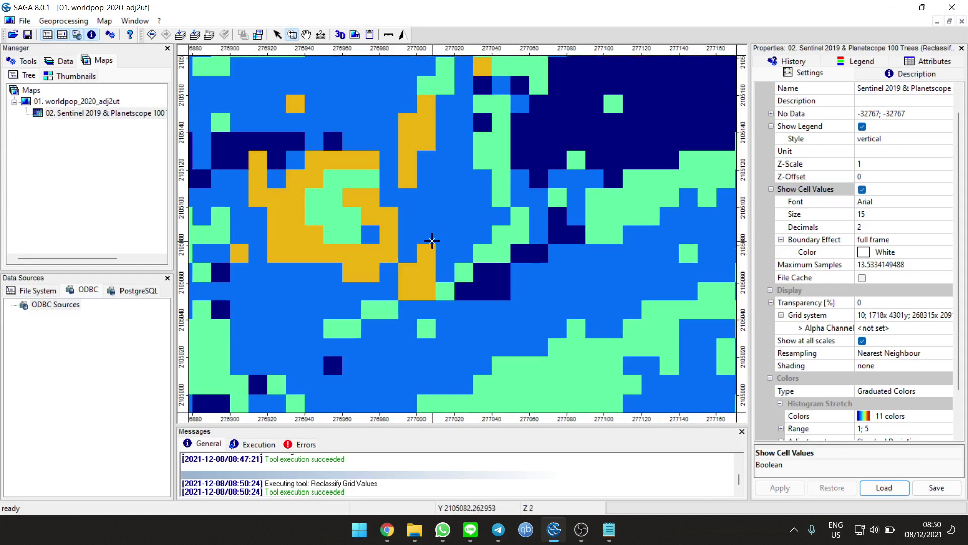
pyautogui.scroll(-2, 474, 211)
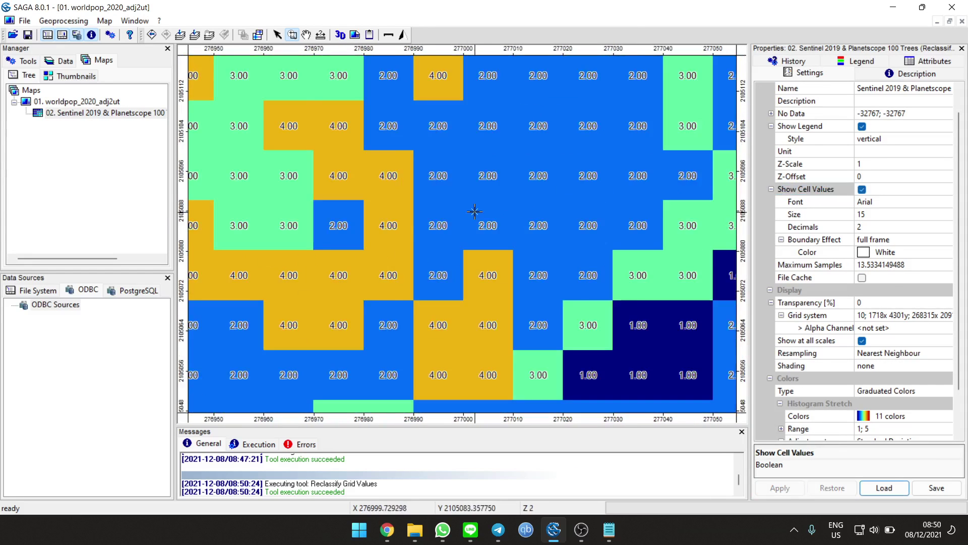
pyautogui.scroll(1, 306, 190)
pyautogui.scroll(-3, 403, 201)
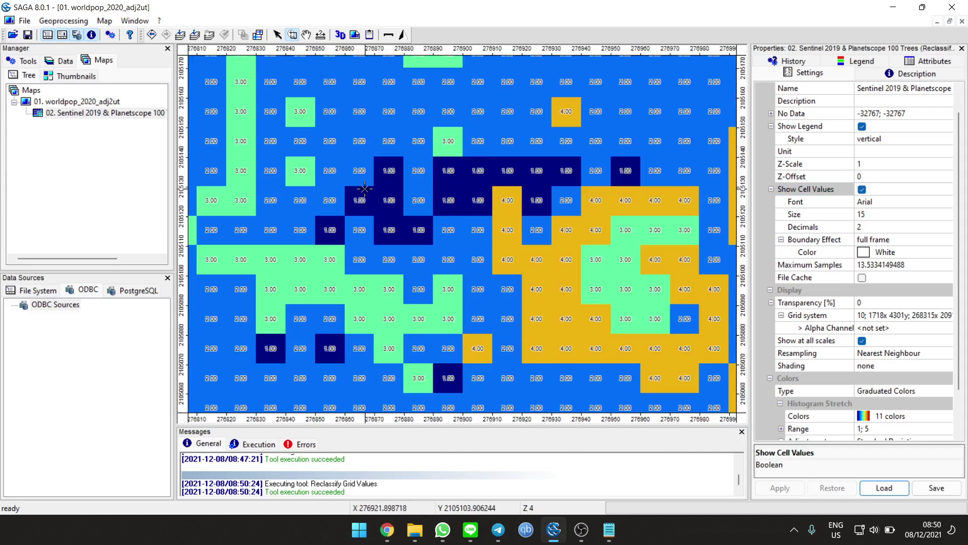
pyautogui.scroll(-1, 428, 217)
pyautogui.scroll(3, 504, 247)
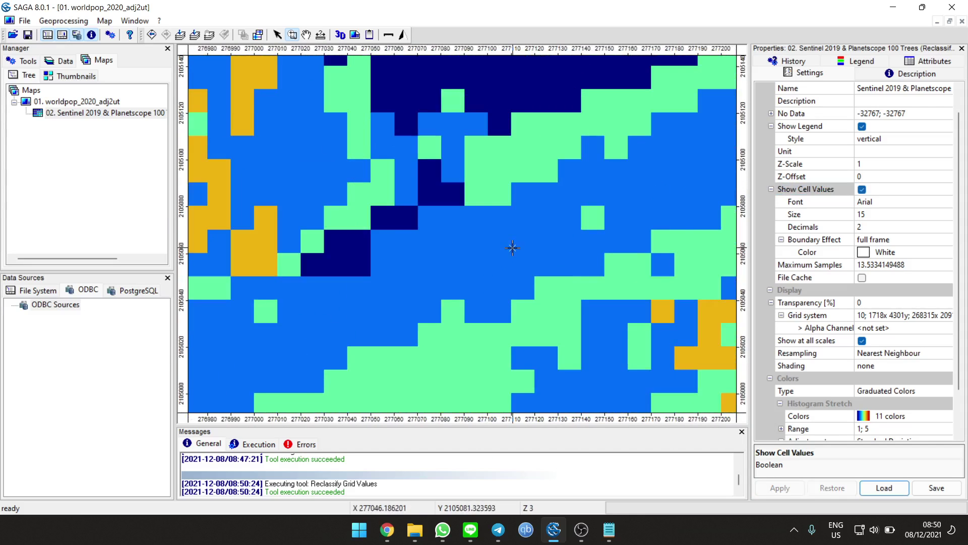
pyautogui.scroll(1, 495, 252)
pyautogui.scroll(-5, 495, 252)
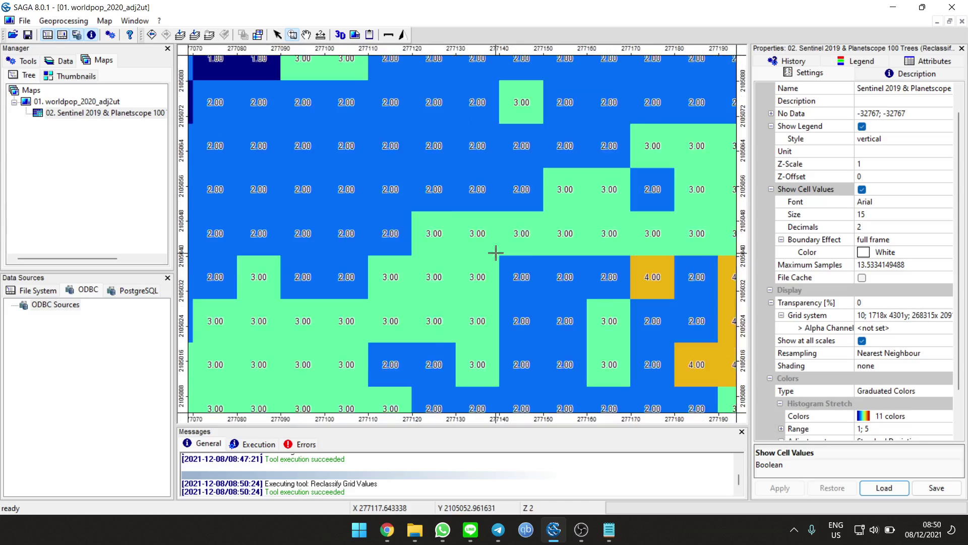
pyautogui.scroll(-3, 496, 252)
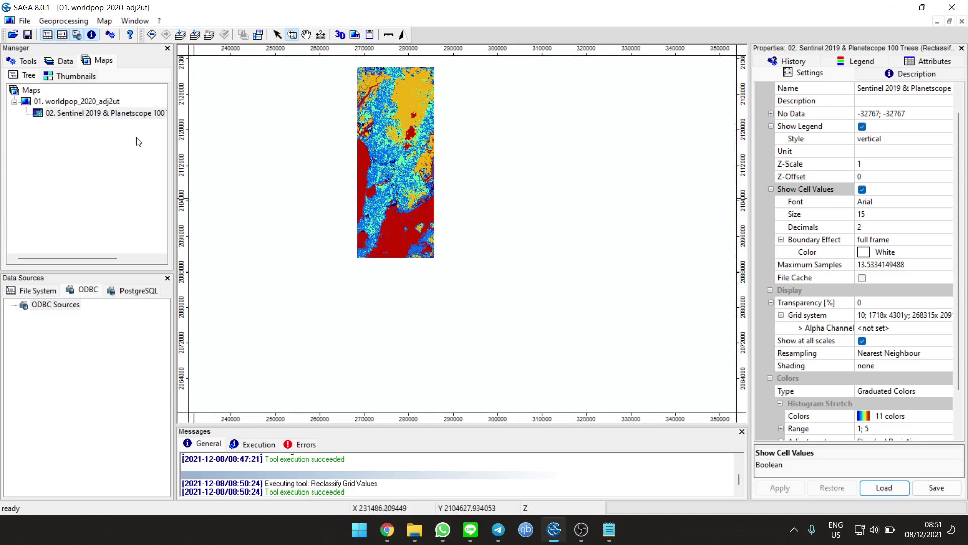
# Close the reclassified 02. Sentinel 2019 & Planetscope 100 Trees grid without saving it.
pyautogui.click(55, 61)
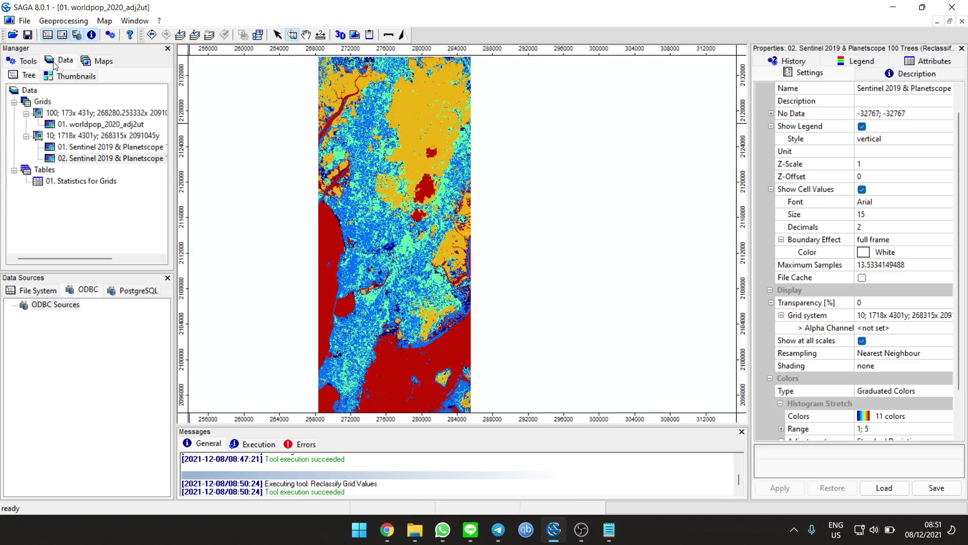
pyautogui.rightClick(113, 157)
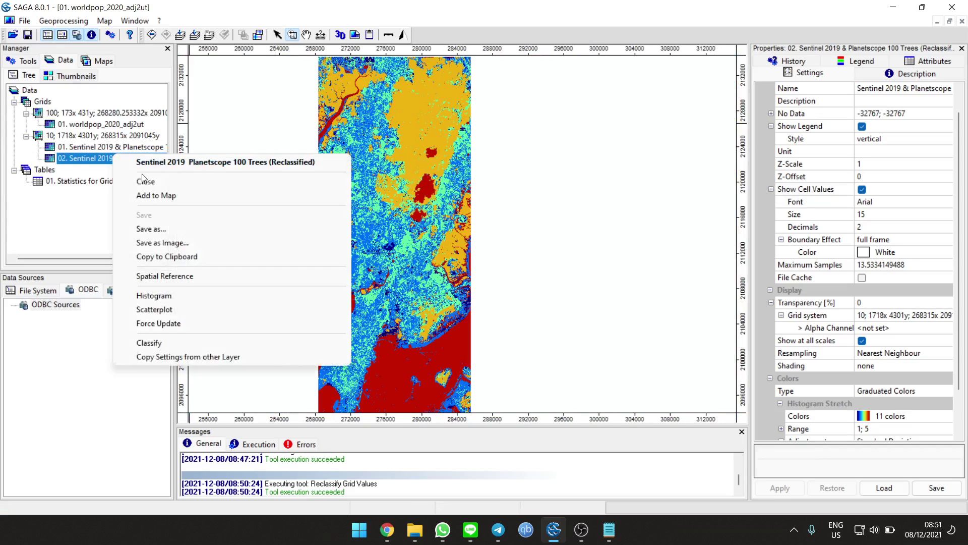
pyautogui.click(136, 182)
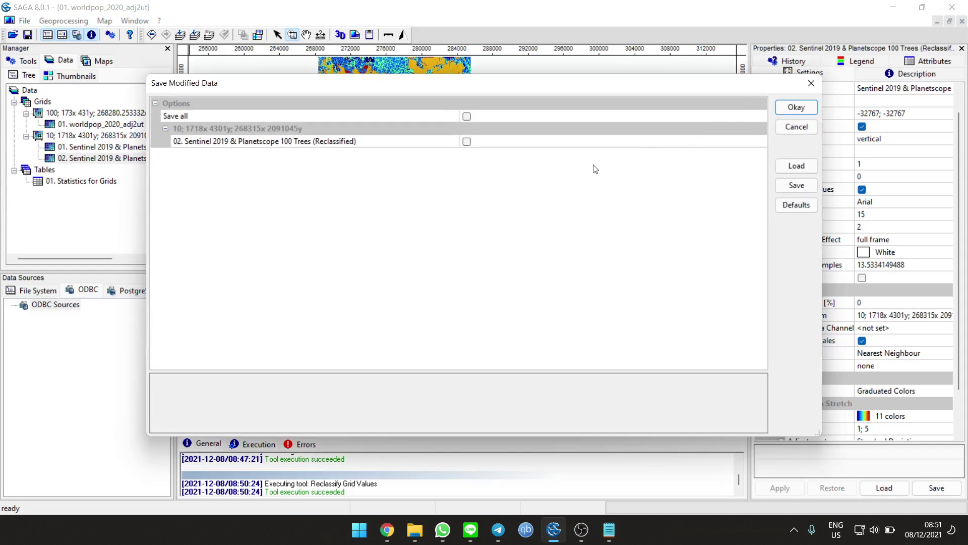
pyautogui.press('Return')
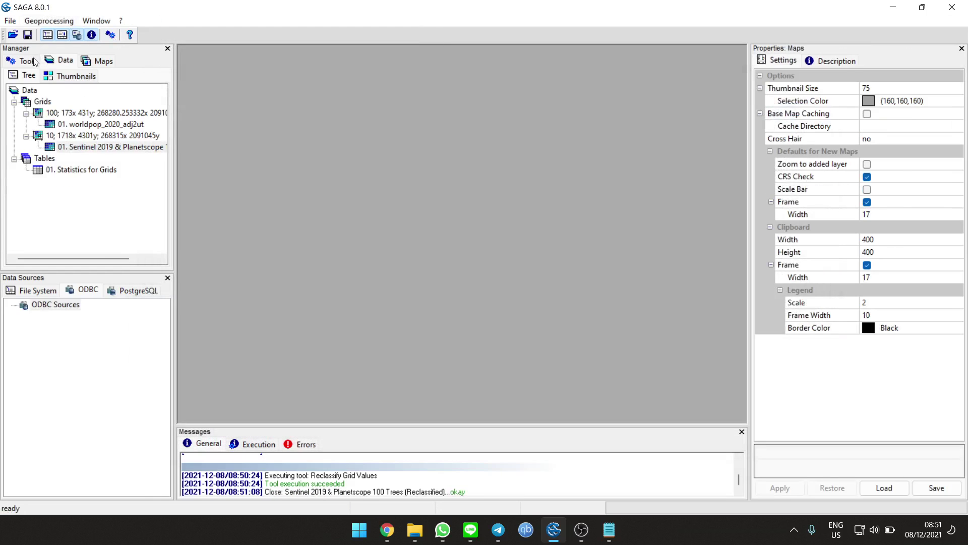
# Rerun Reclassify Grid Values on the 01. Sentinel 2019 & Planetscope 100 Trees grid with the same lookup table and operator min <= value <= max.
pyautogui.click(31, 61)
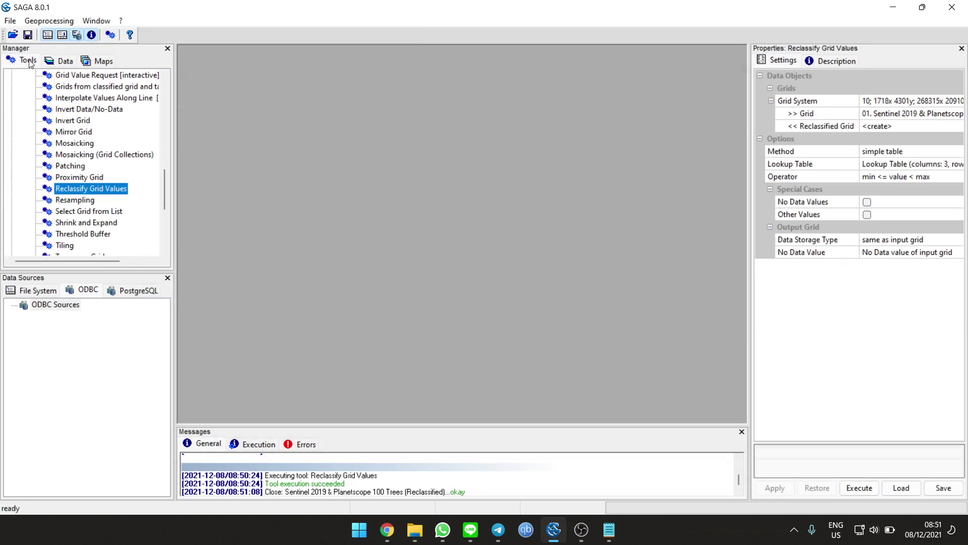
pyautogui.doubleClick(96, 190)
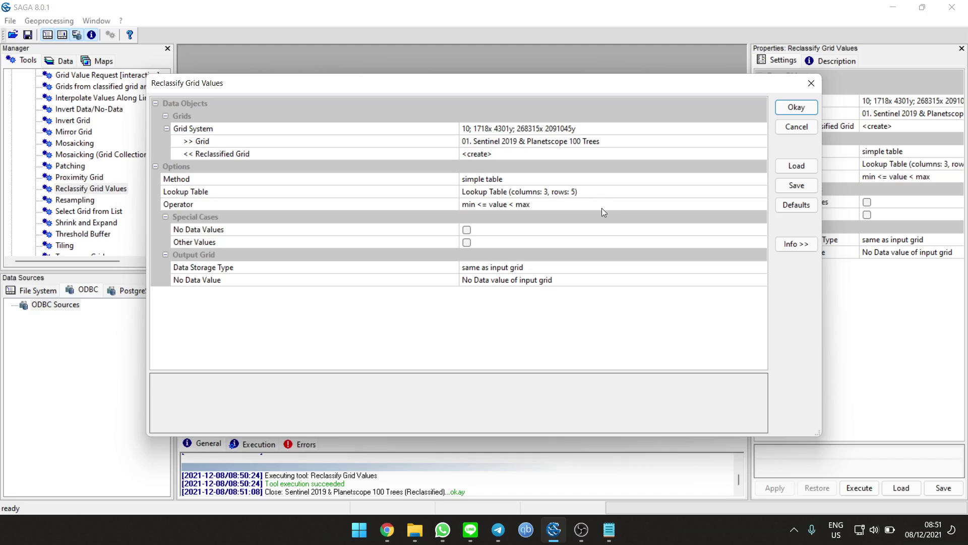
pyautogui.click(716, 192)
pyautogui.click(760, 192)
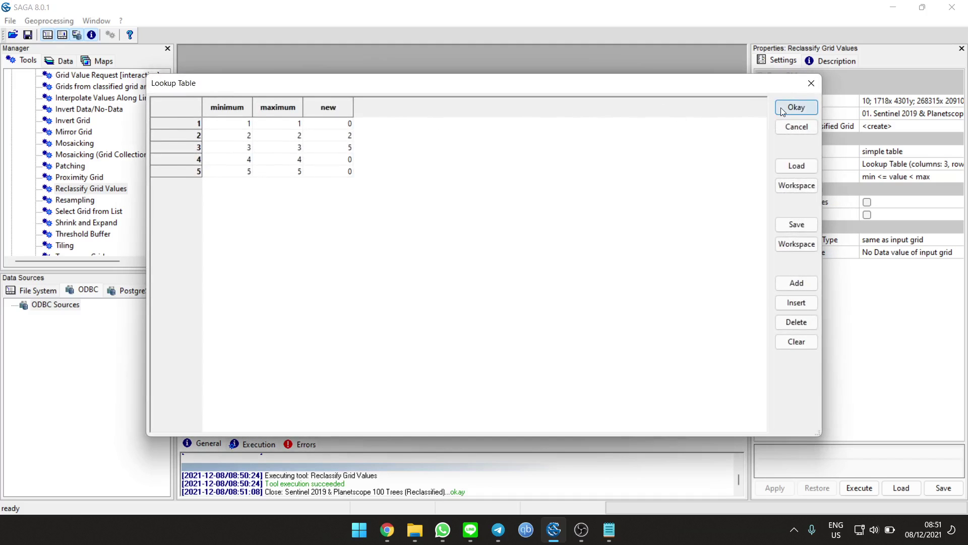
pyautogui.click(796, 107)
pyautogui.click(513, 208)
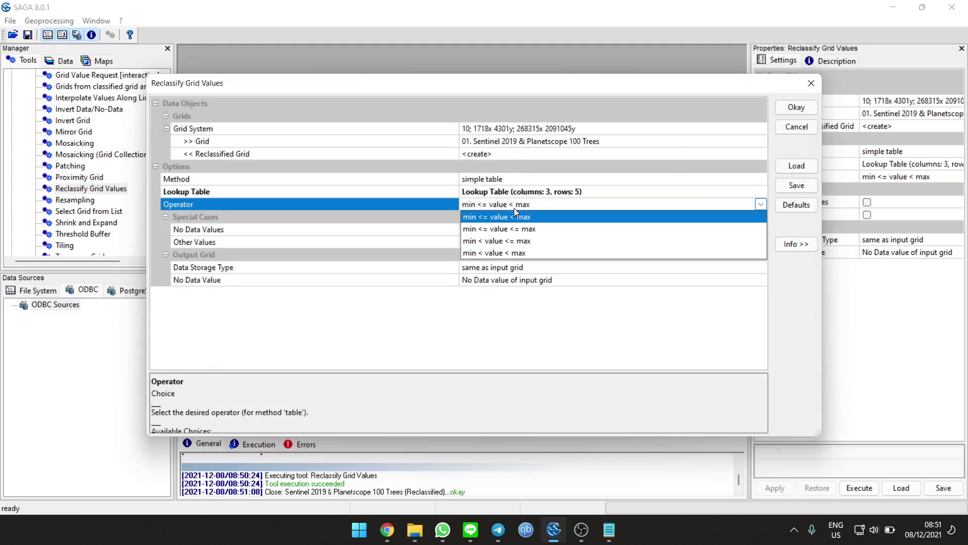
pyautogui.click(525, 227)
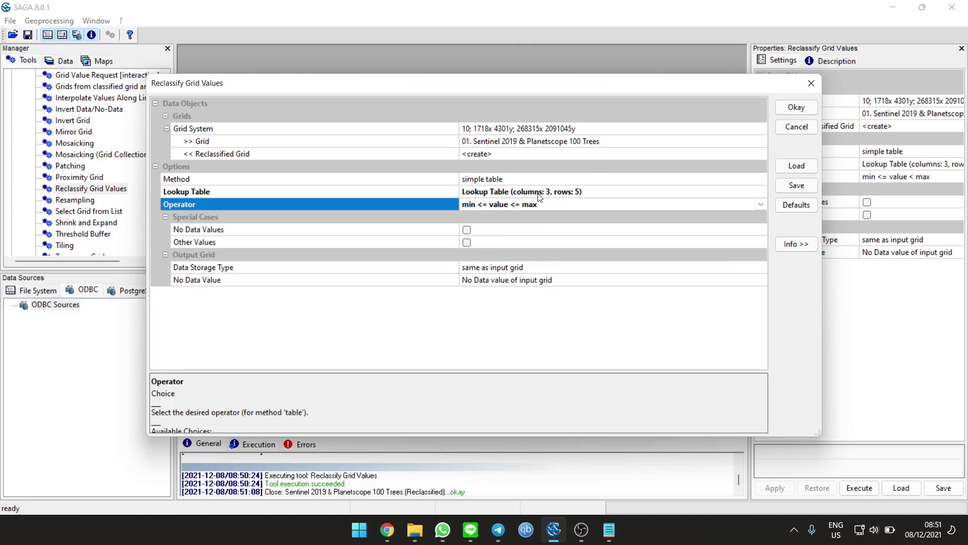
pyautogui.click(790, 110)
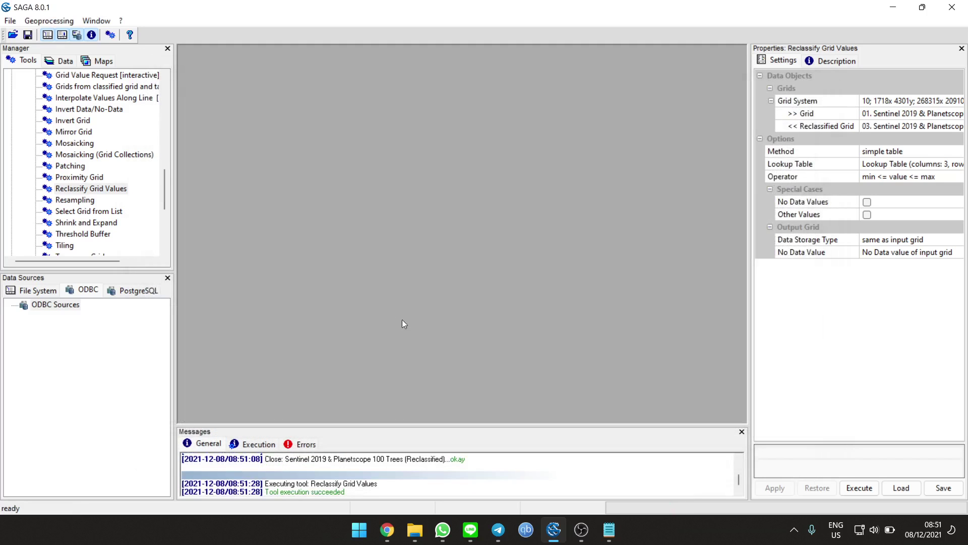
# Show the newly reclassified 03. Sentinel 2019 & Planetscope 100 Trees grid in a map of its own.
pyautogui.click(67, 61)
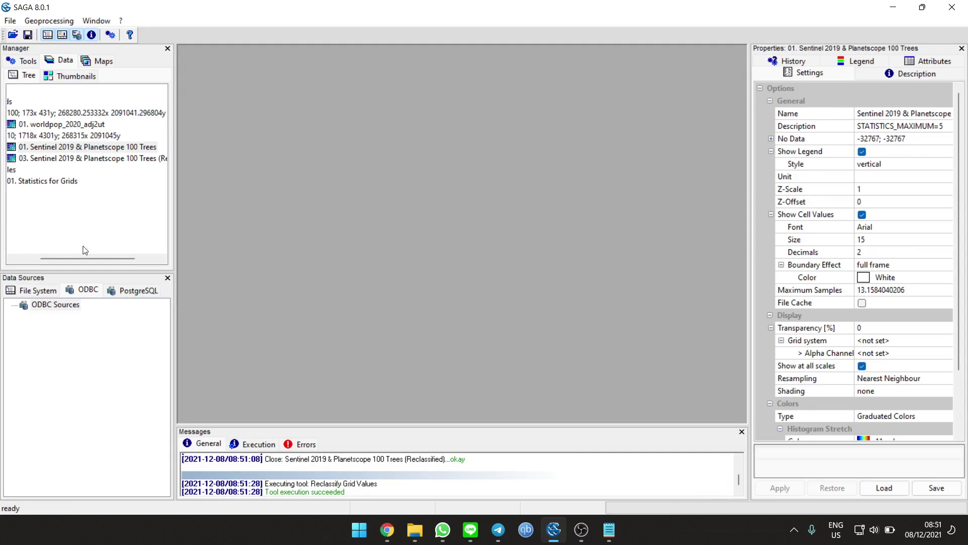
pyautogui.moveTo(87, 257); pyautogui.dragTo(66, 257)
pyautogui.rightClick(88, 159)
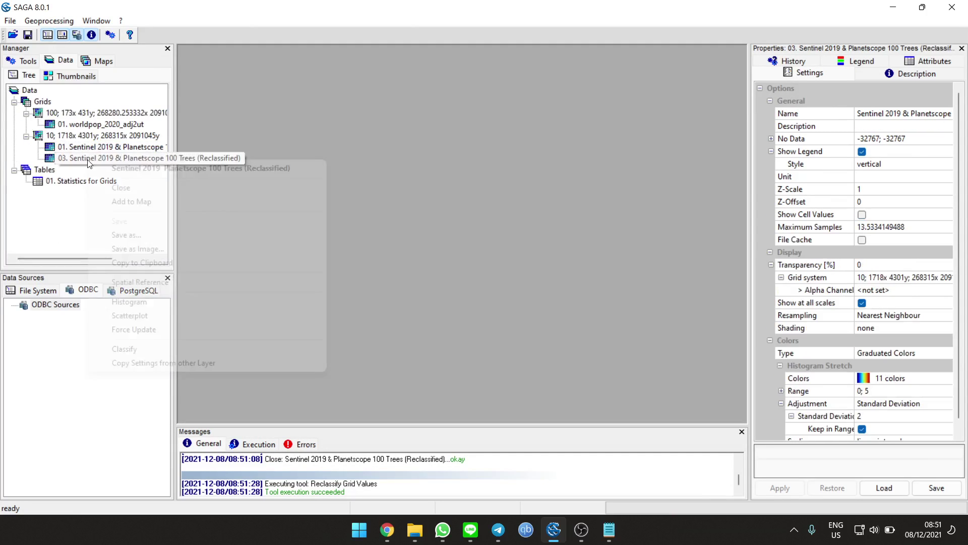
pyautogui.click(100, 186)
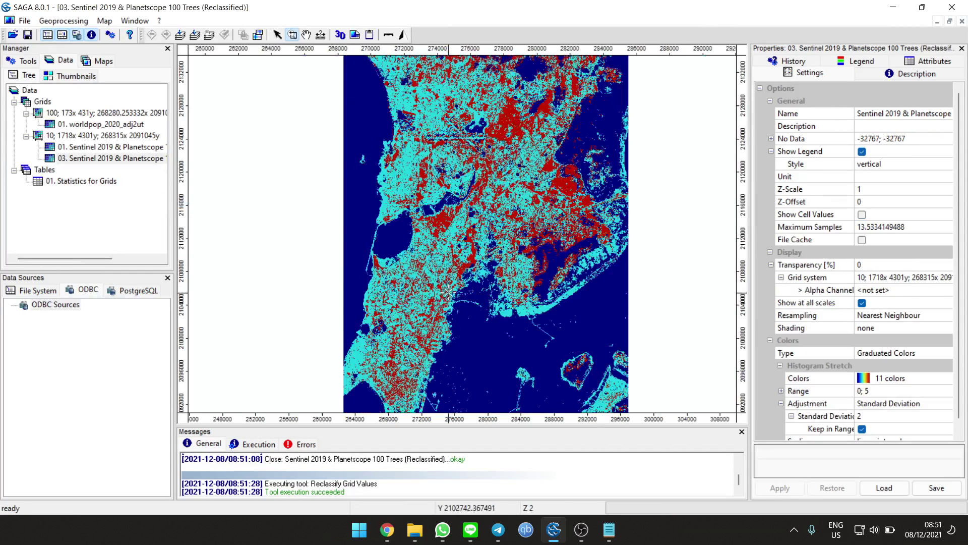
# Examine the distribution of values in the 03. reclassified map, checking its legend and settings.
pyautogui.scroll(6, 448, 292)
pyautogui.scroll(-5, 470, 234)
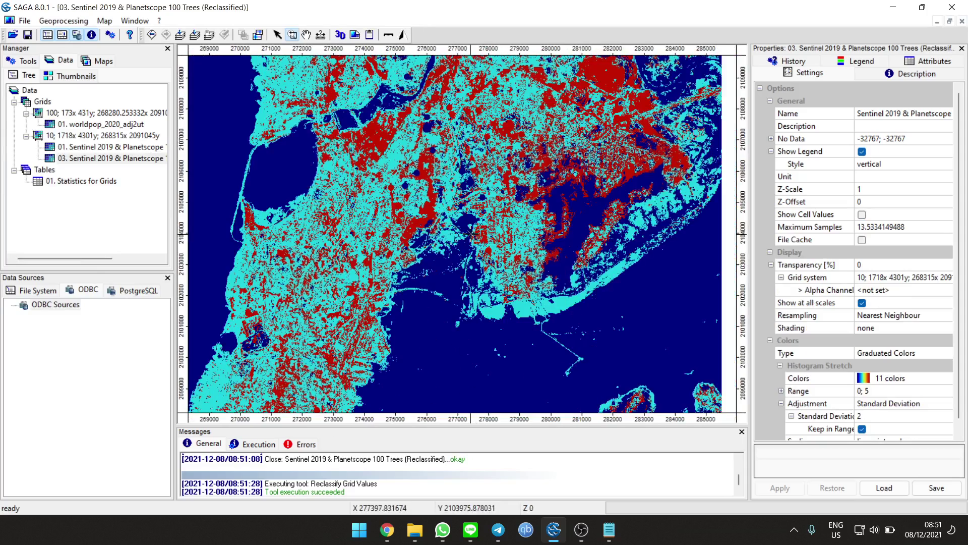
pyautogui.scroll(-3, 470, 234)
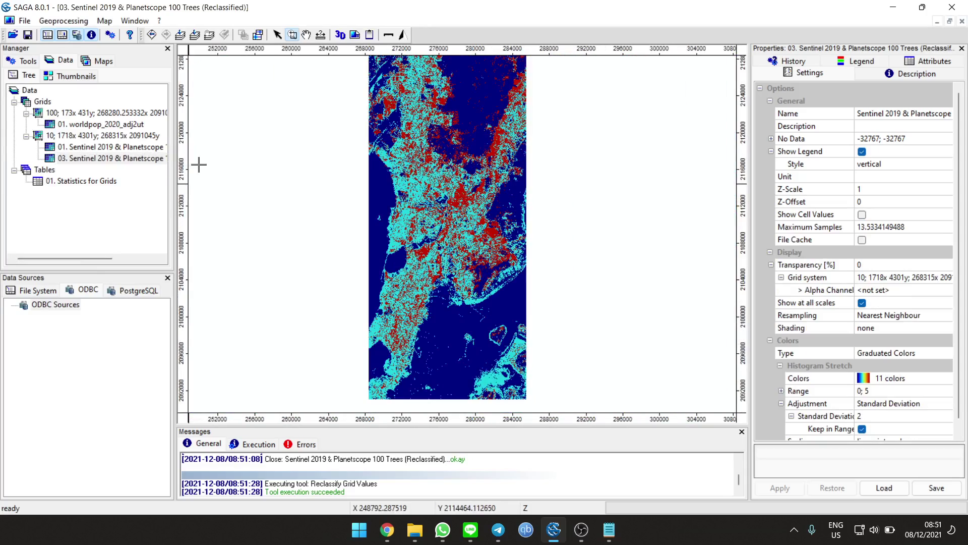
pyautogui.click(874, 62)
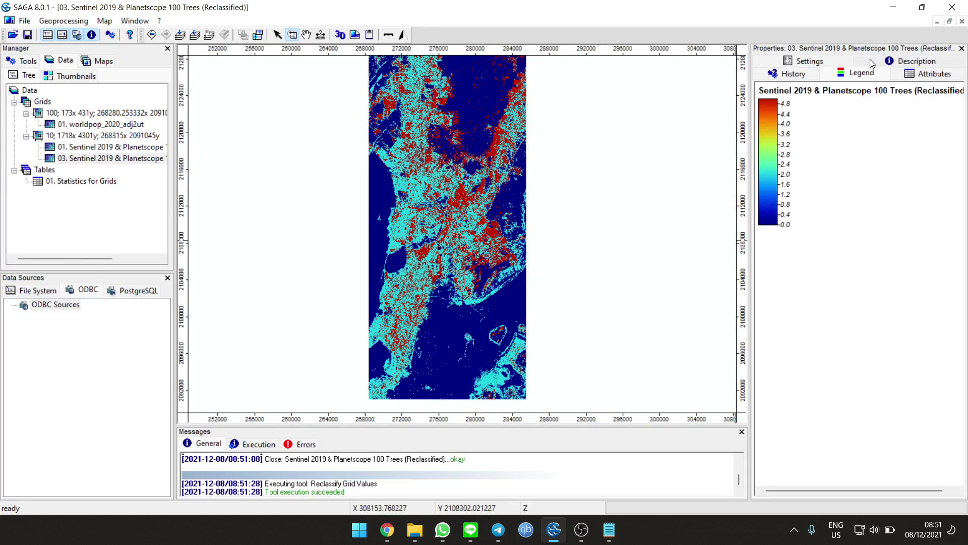
pyautogui.scroll(2, 424, 137)
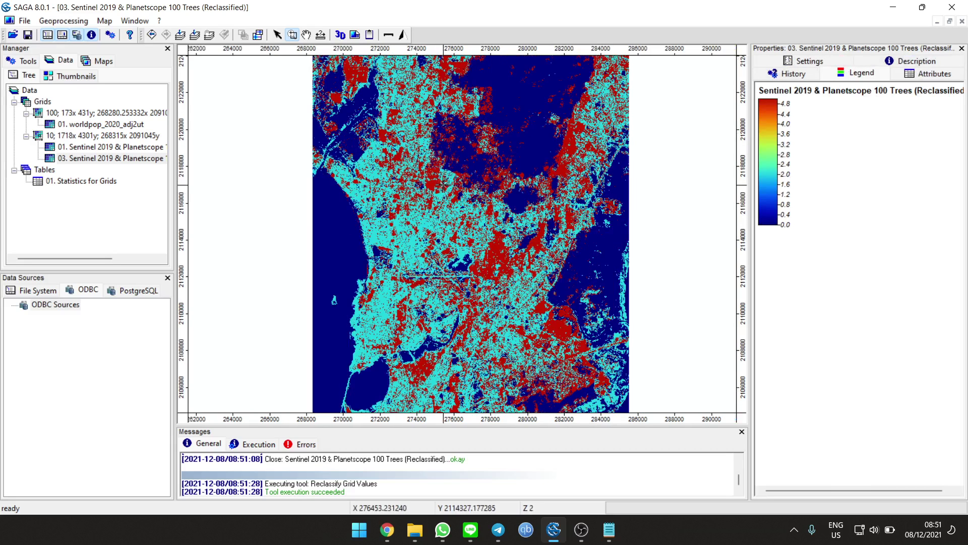
pyautogui.click(799, 62)
pyautogui.scroll(-1, 882, 302)
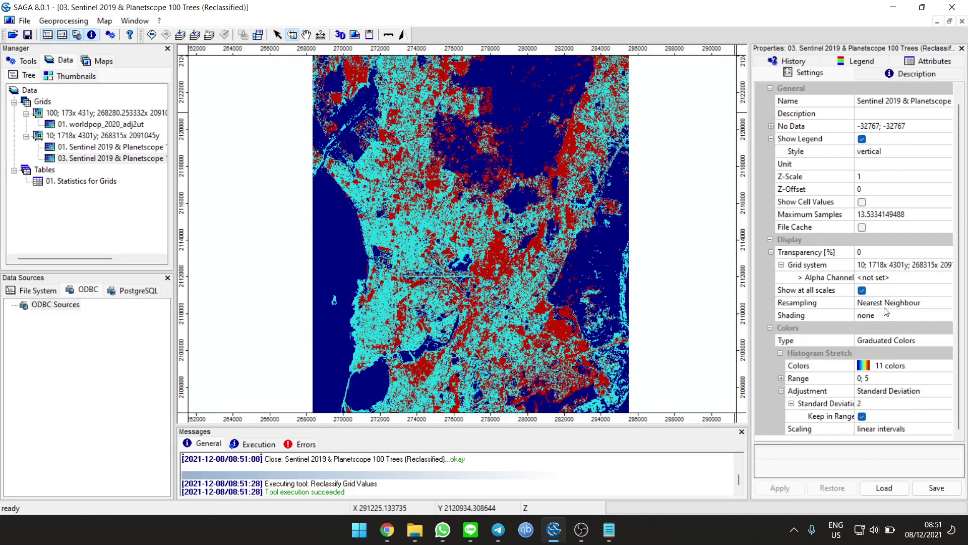
pyautogui.scroll(3, 463, 235)
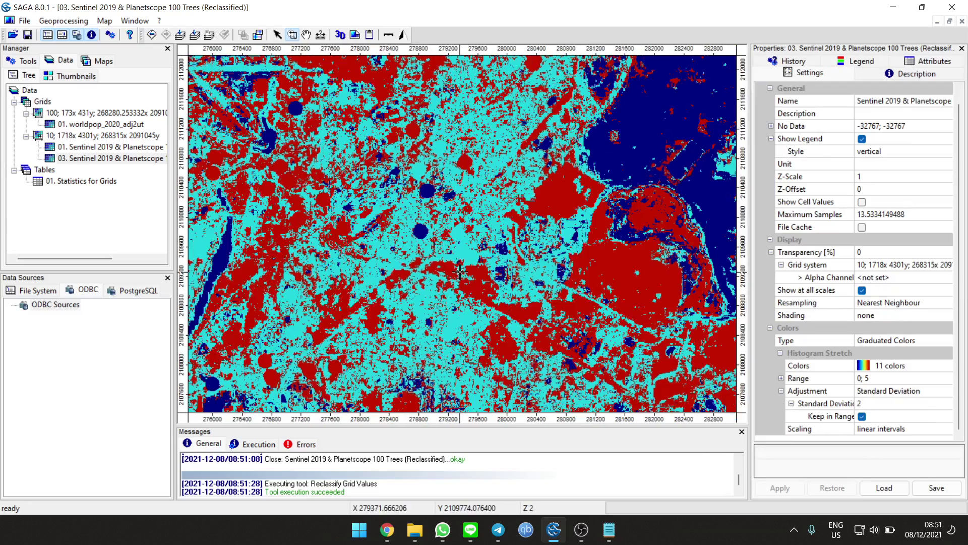
pyautogui.scroll(-5, 463, 235)
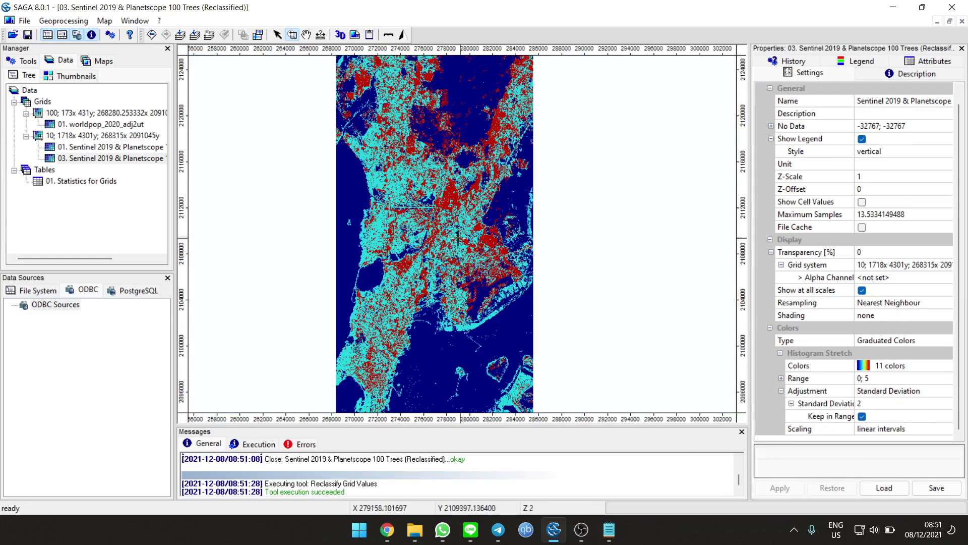
pyautogui.scroll(5, 448, 240)
pyautogui.scroll(-2, 448, 240)
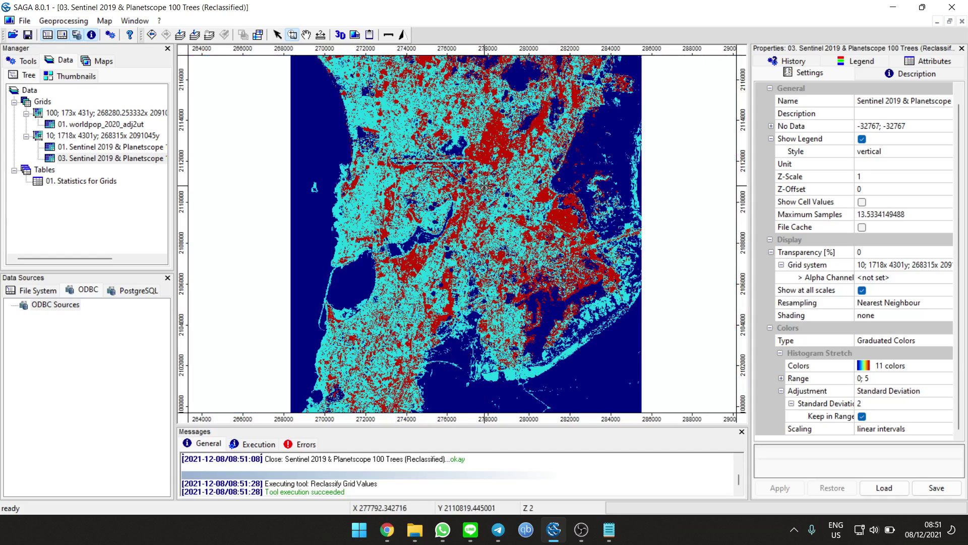
pyautogui.scroll(2, 485, 188)
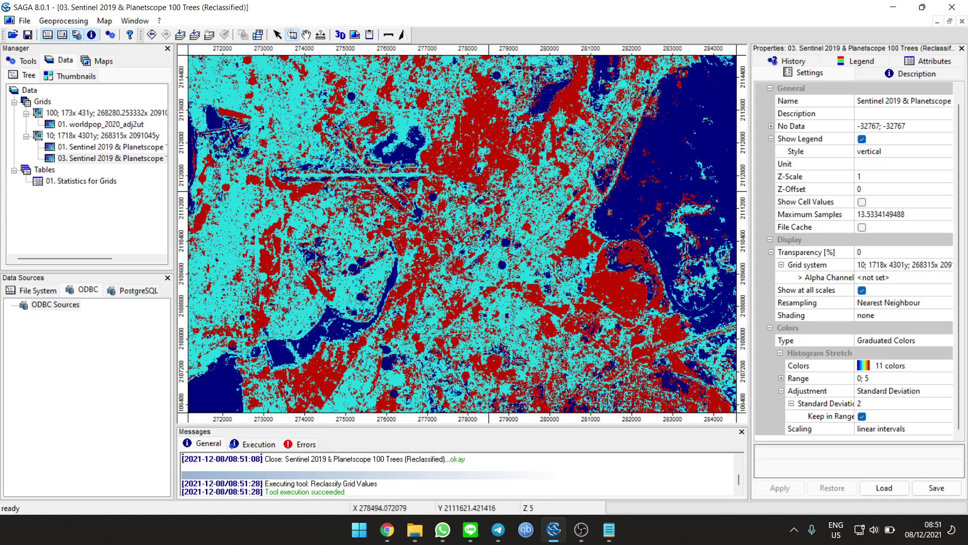
# Examine the formal and slum areas across the 03. reclassified Sentinel map at close and full extent.
pyautogui.scroll(1, 550, 229)
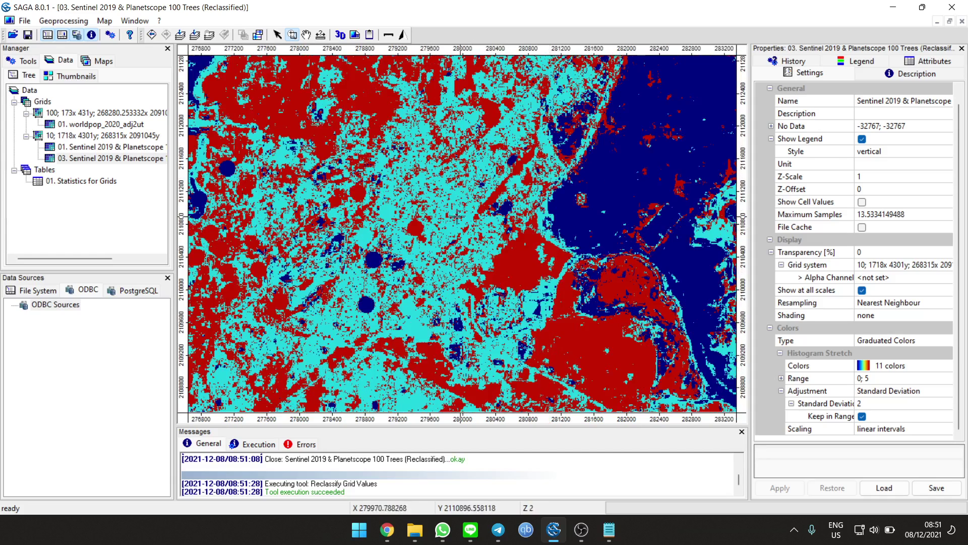
pyautogui.scroll(-2, 462, 213)
pyautogui.scroll(-1, 461, 213)
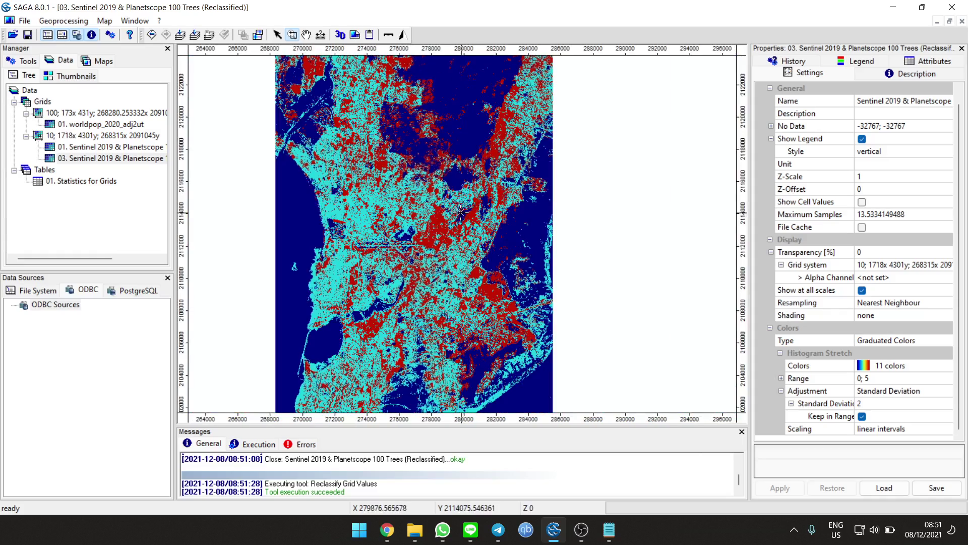
pyautogui.scroll(4, 432, 221)
pyautogui.scroll(-5, 431, 220)
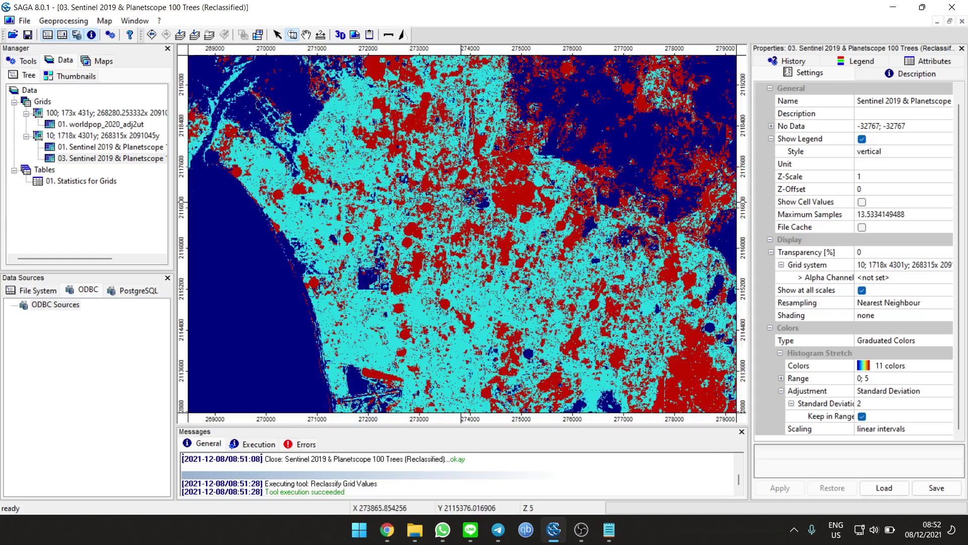
pyautogui.scroll(1, 457, 267)
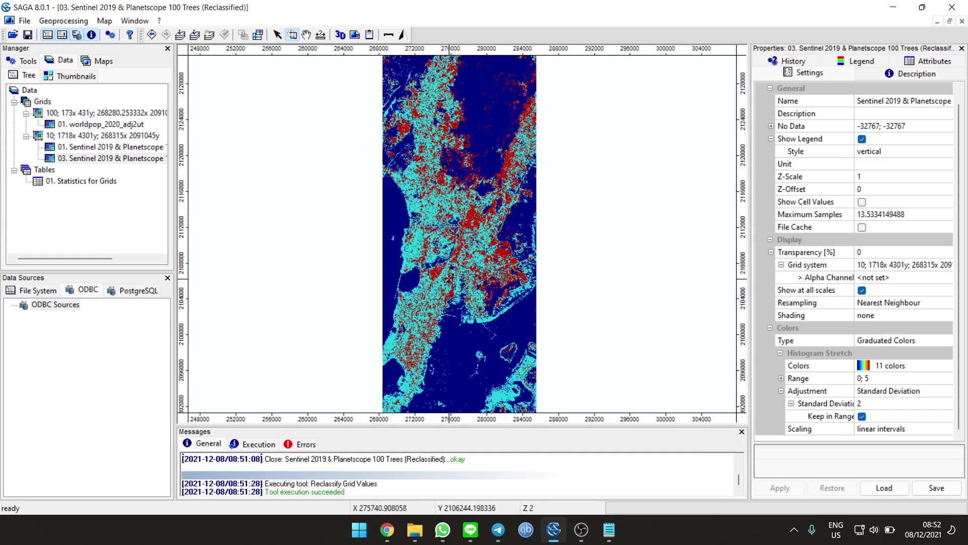
pyautogui.click(75, 23)
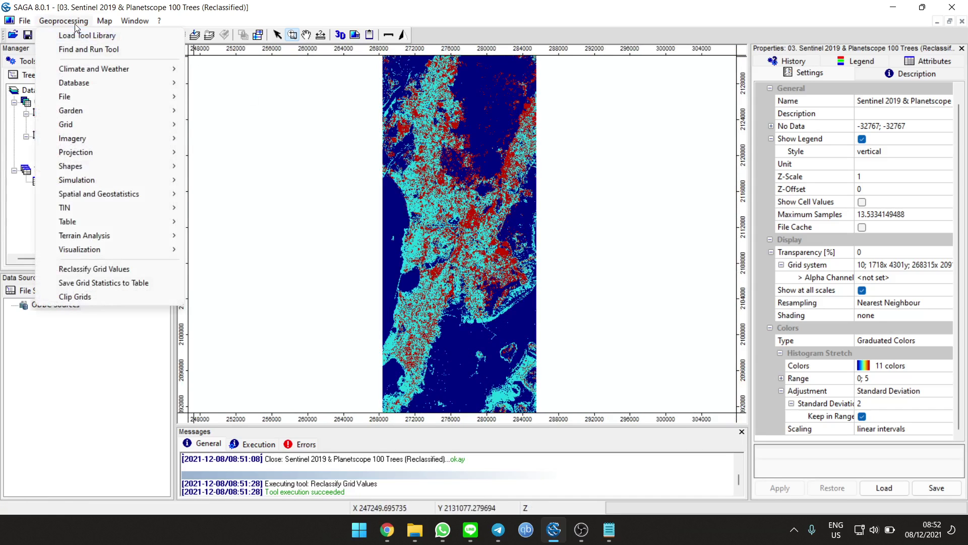
pyautogui.moveTo(111, 123)
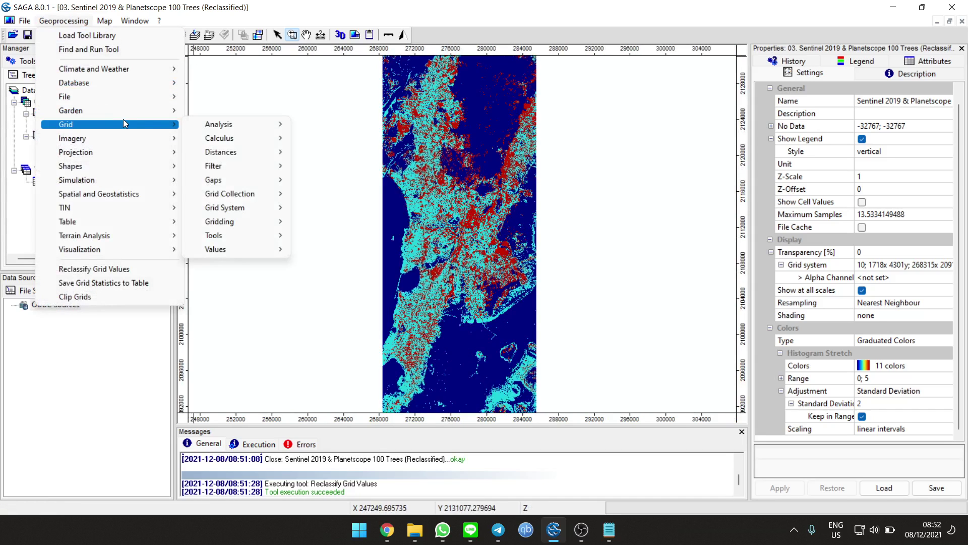
pyautogui.moveTo(247, 210)
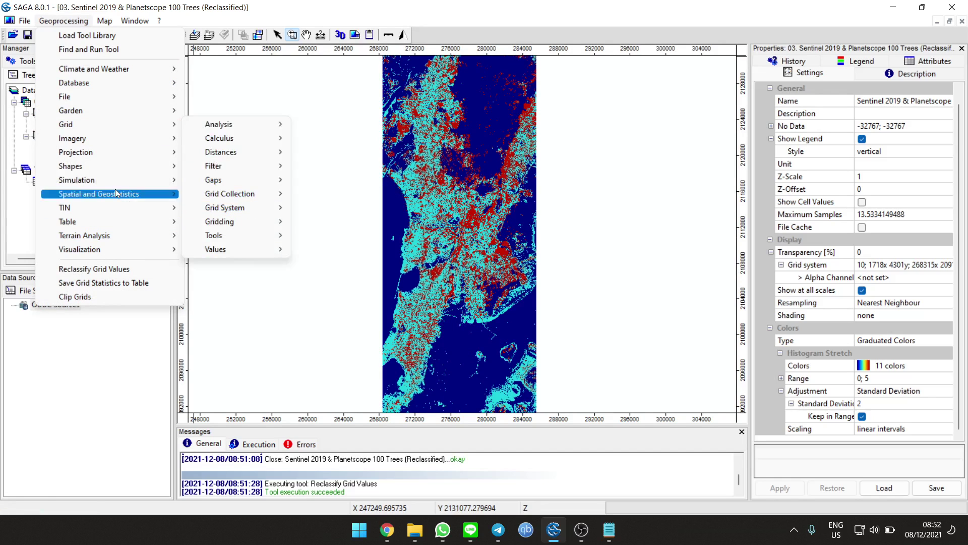
pyautogui.moveTo(109, 191)
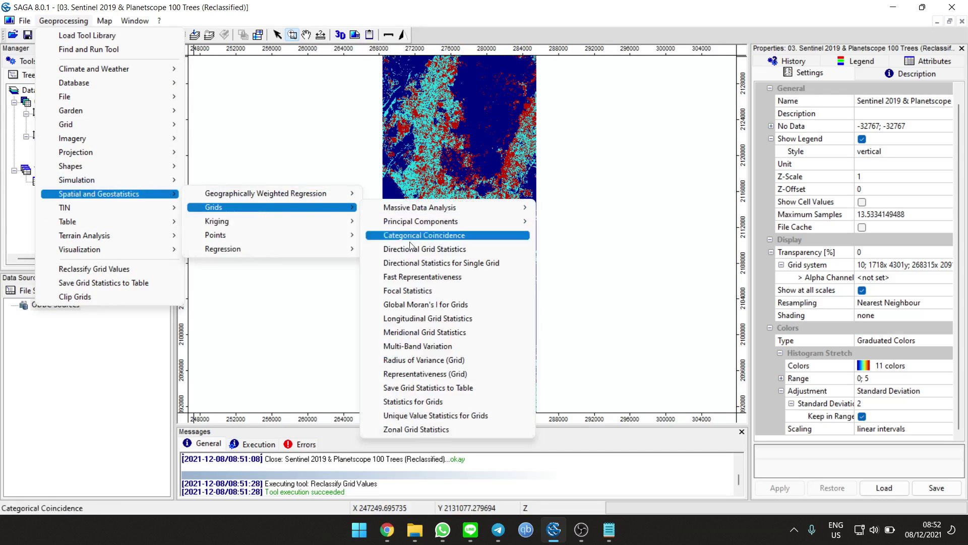
pyautogui.click(439, 402)
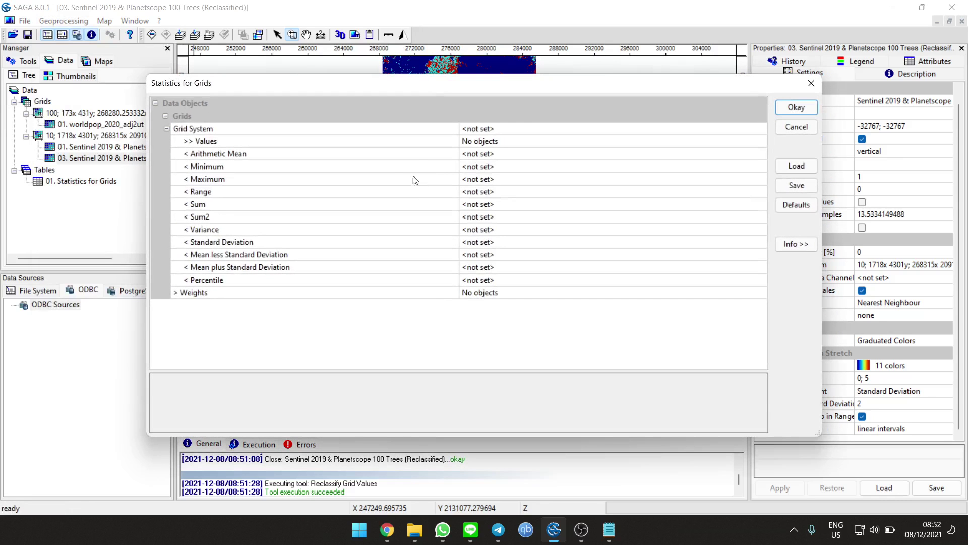
pyautogui.click(811, 83)
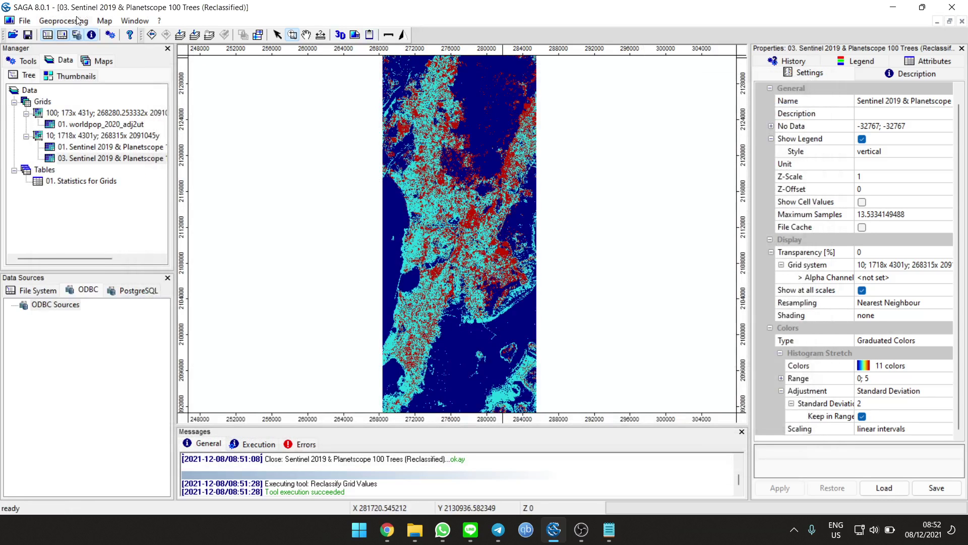
# Run Save Grid Statistics to Table on the 03. reclassified grid (system 10; 1718x 4301y), writing the Sum to the 01. Statistics for Grids table.
pyautogui.click(76, 21)
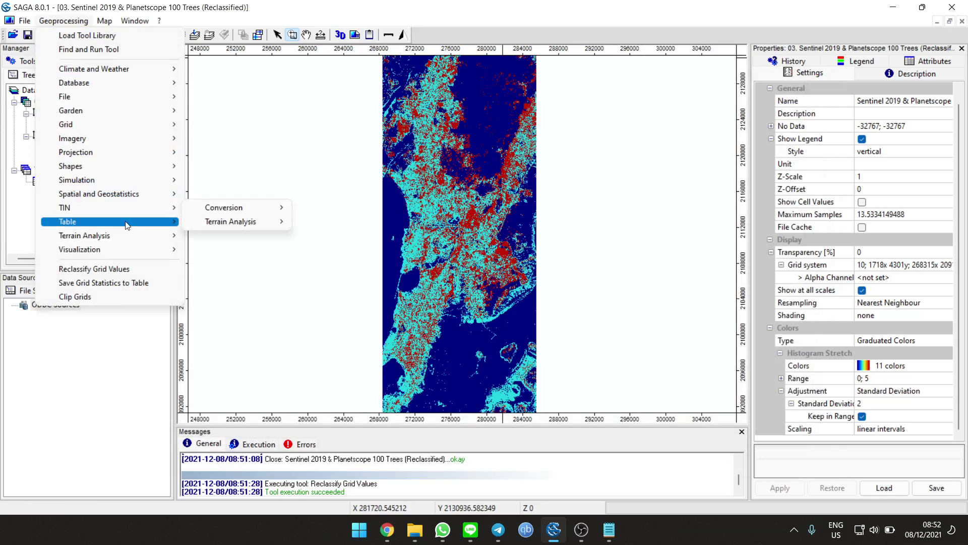
pyautogui.moveTo(138, 199)
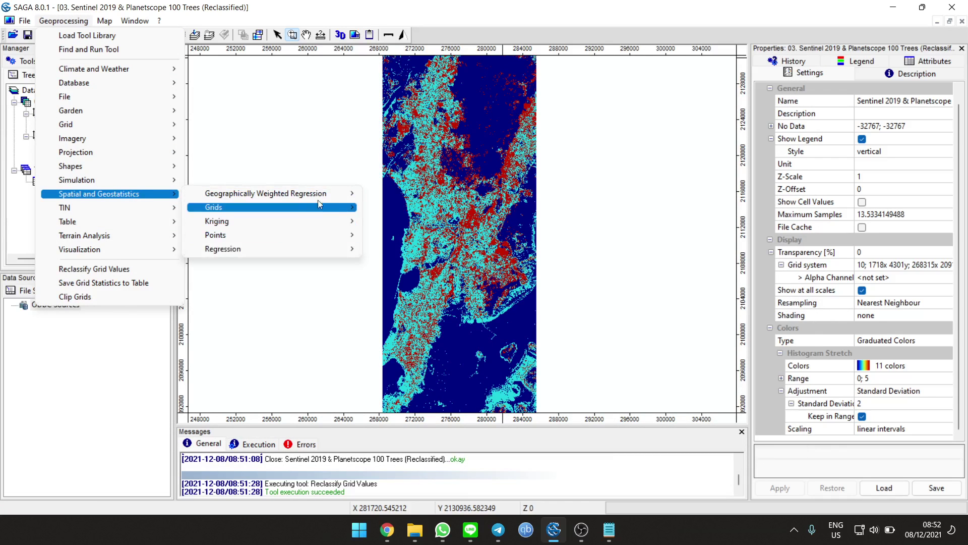
pyautogui.moveTo(327, 210)
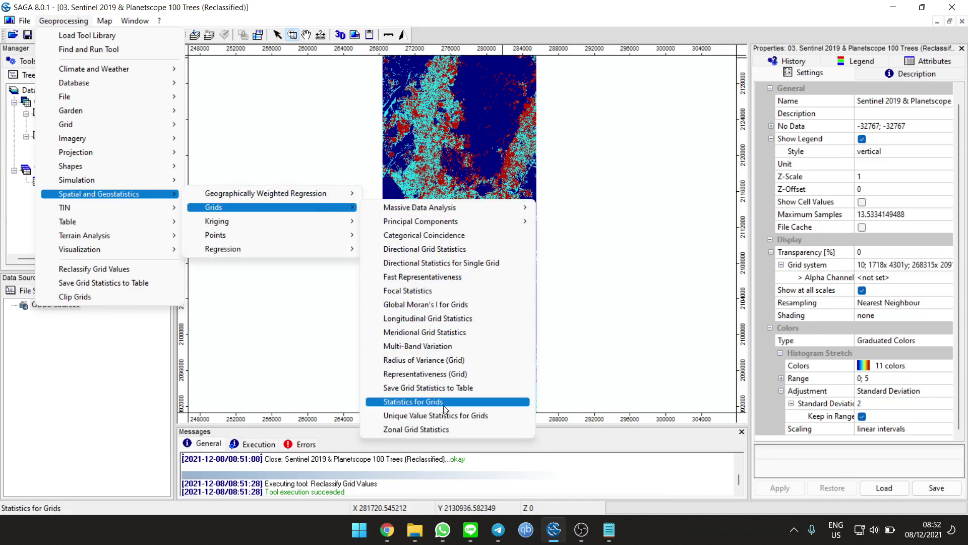
pyautogui.click(460, 388)
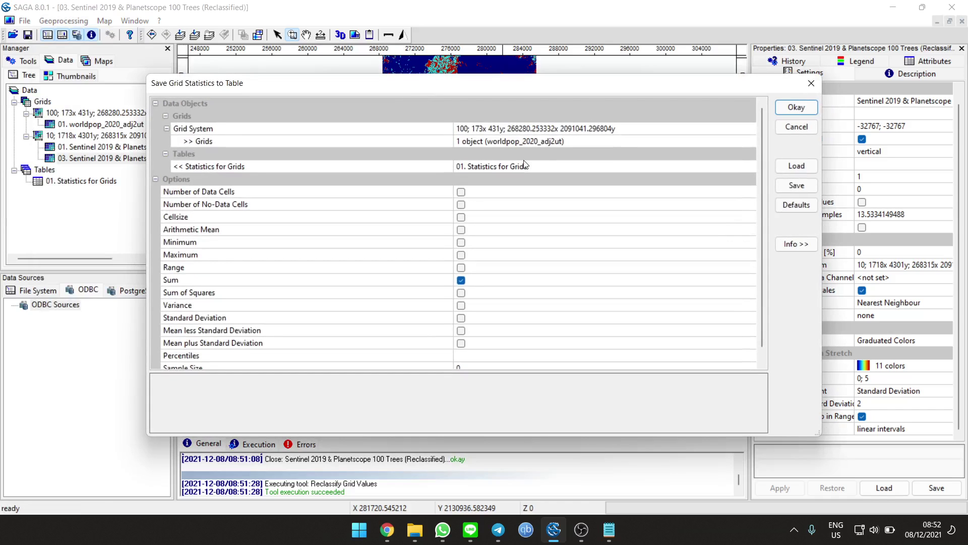
pyautogui.click(570, 130)
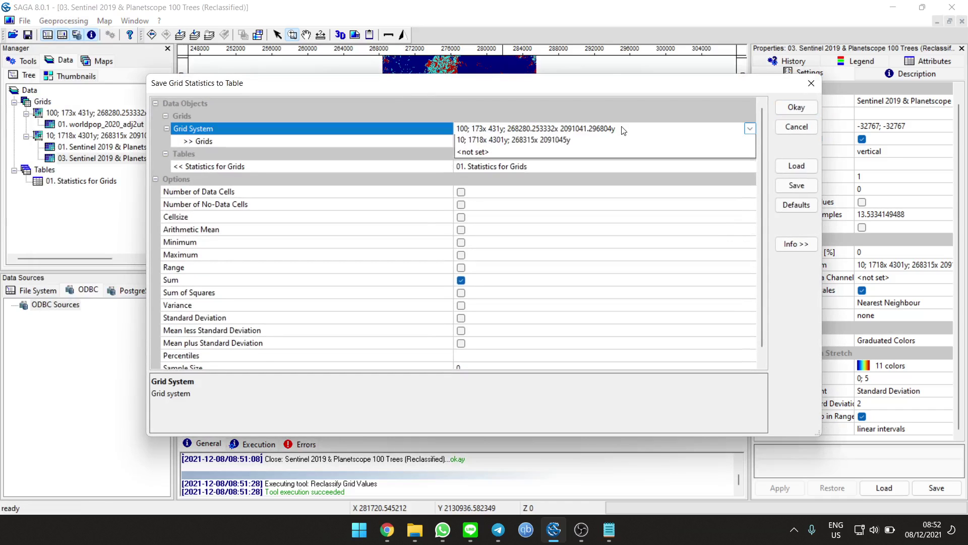
pyautogui.click(644, 150)
pyautogui.click(749, 142)
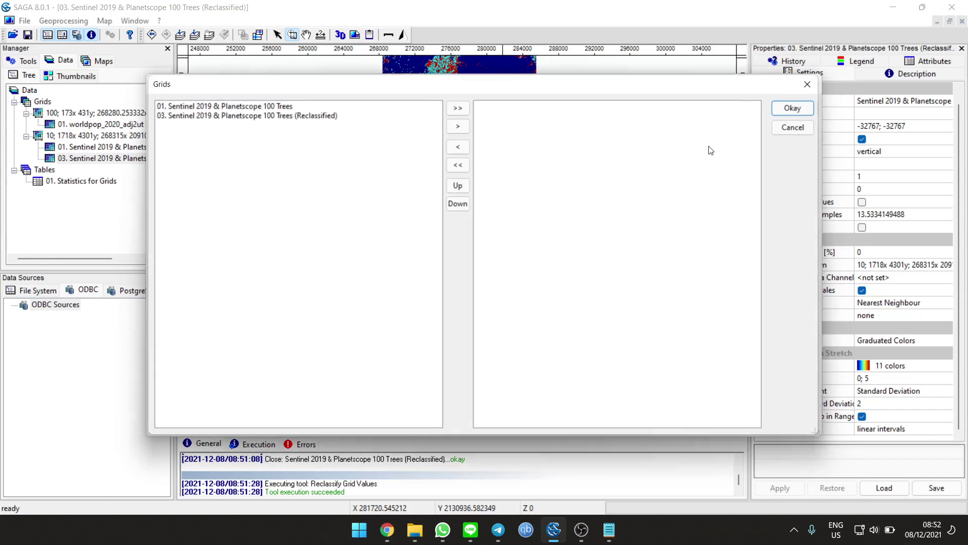
pyautogui.click(330, 116)
pyautogui.click(458, 126)
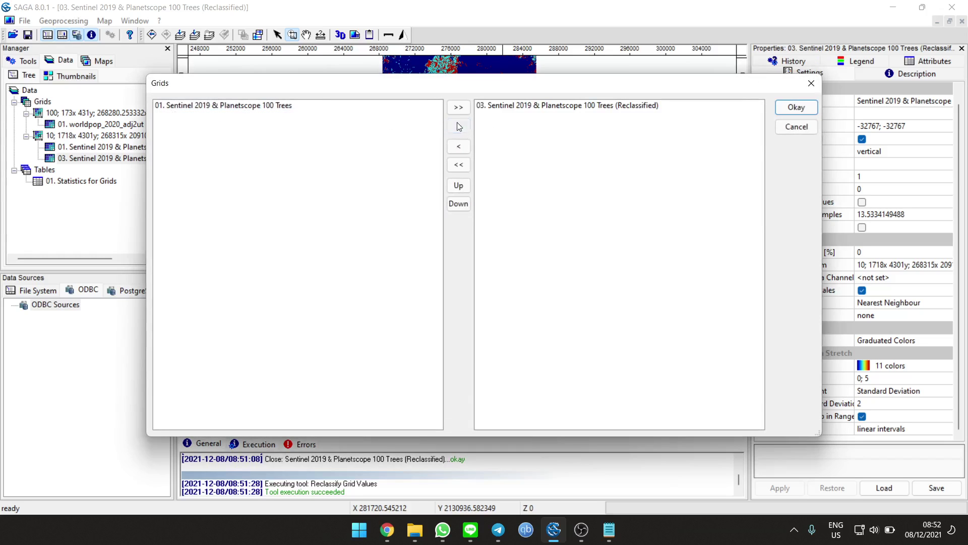
pyautogui.click(779, 107)
pyautogui.scroll(-1, 574, 233)
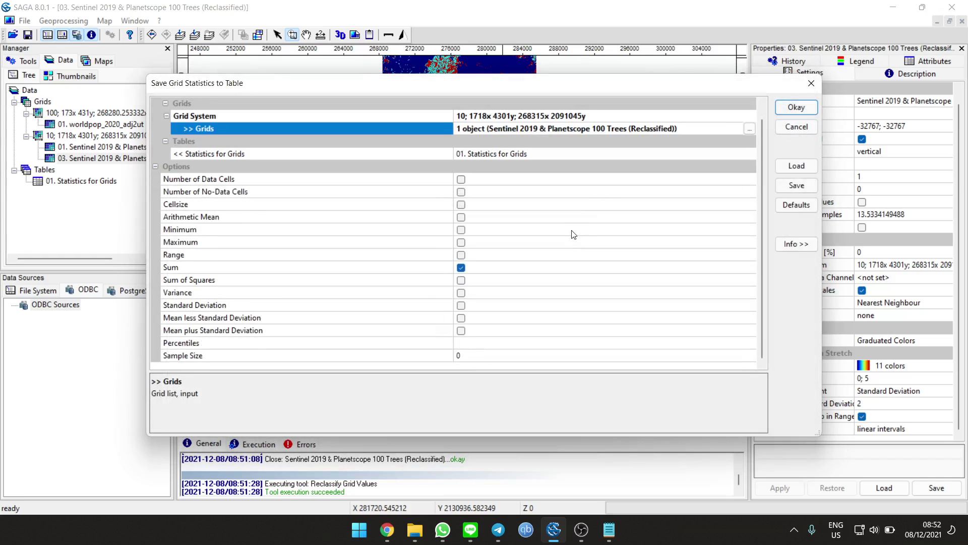
pyautogui.click(797, 107)
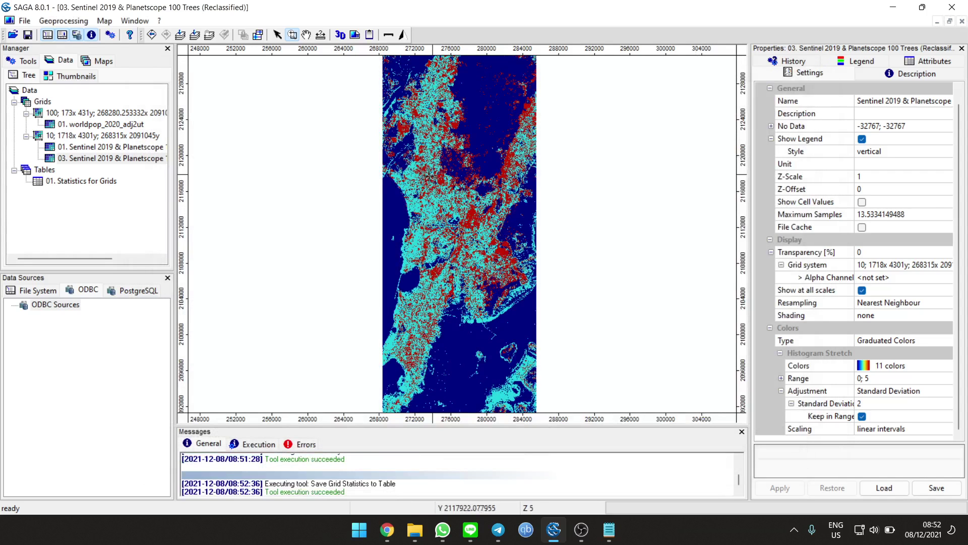
# View the 01. Statistics for Grids table and the Formal and Slum Density 10 m example.txt note in Notepad.
pyautogui.doubleClick(97, 183)
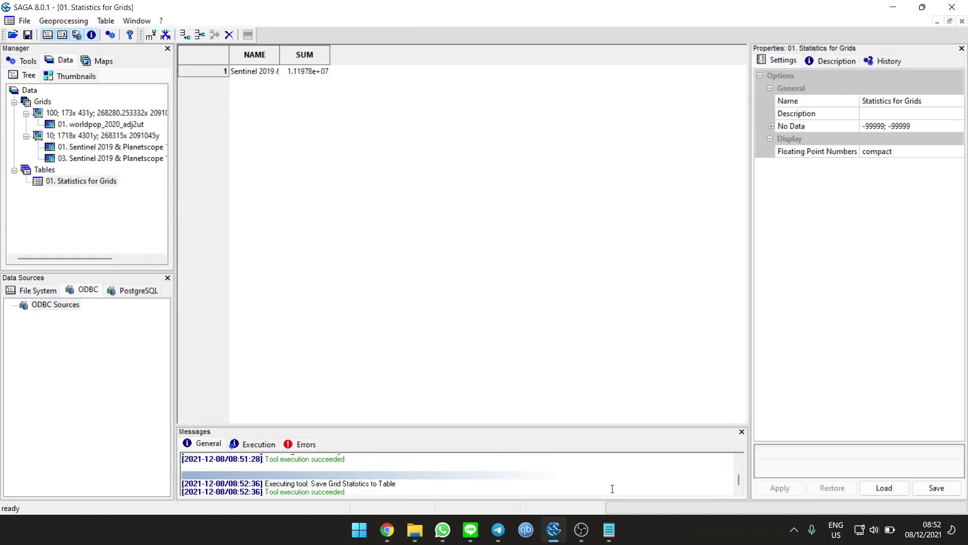
pyautogui.moveTo(611, 518)
pyautogui.moveTo(628, 440)
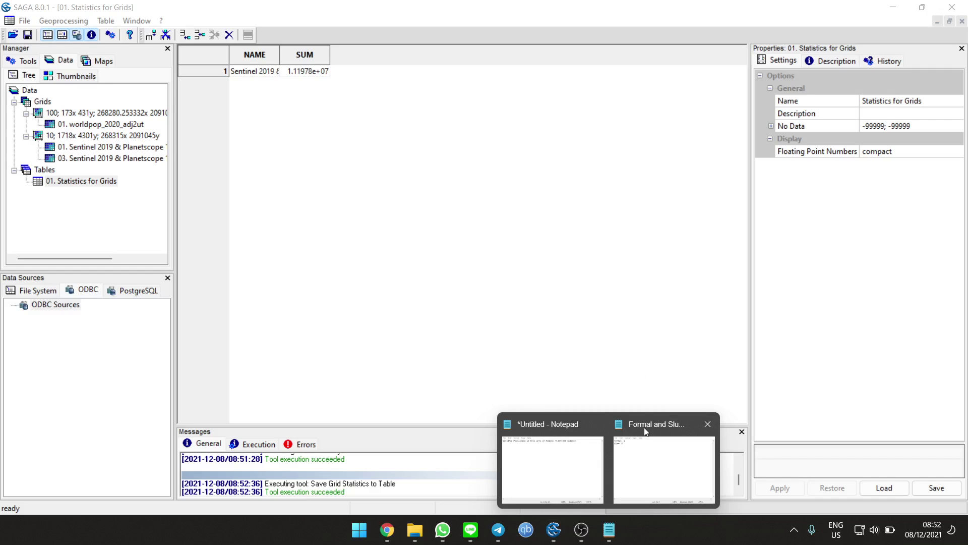
pyautogui.click(646, 431)
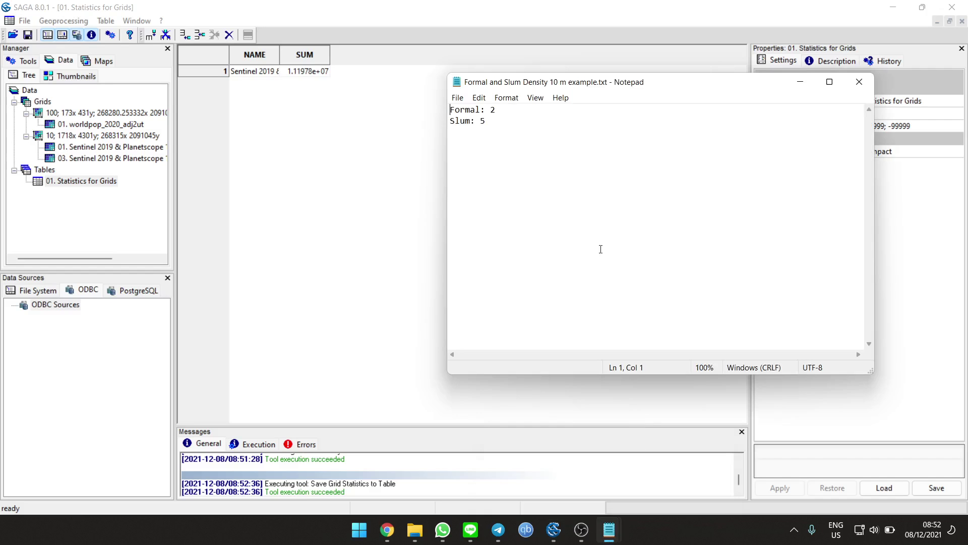
# In the untitled Notepad note, add "Population based on classification: 11.197.800 people" and replace "million" with "people" in the WorldPop line.
pyautogui.moveTo(606, 519)
pyautogui.click(540, 449)
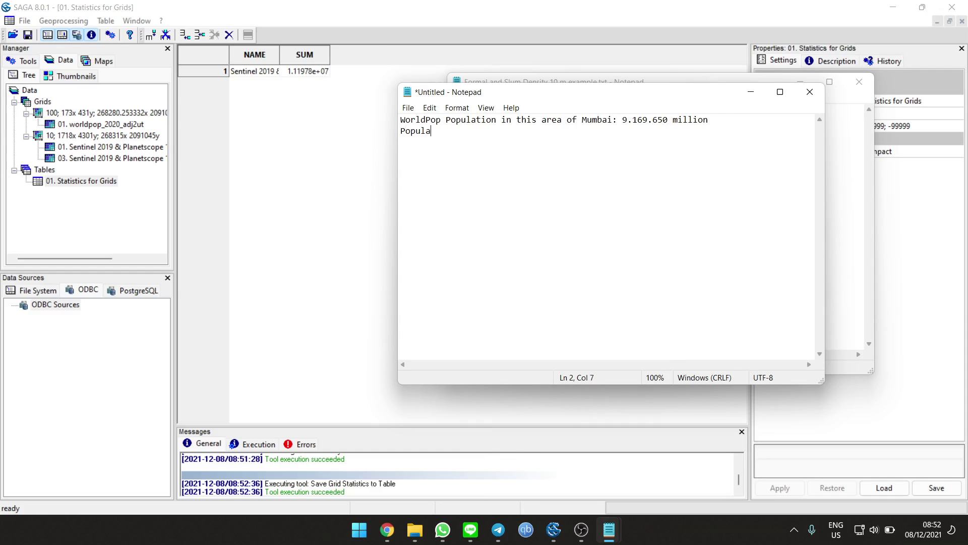
pyautogui.write('tion based on class')
pyautogui.write('ification: 11.197')
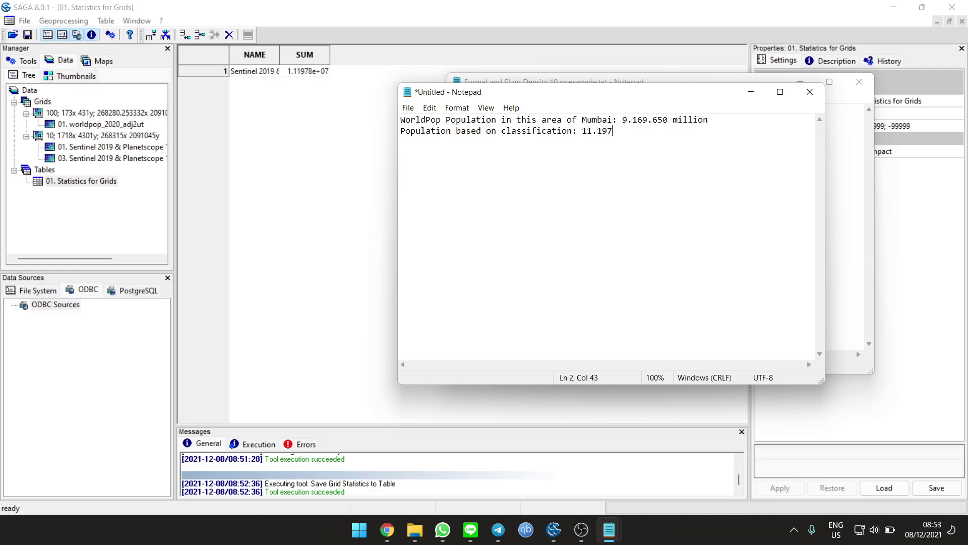
pyautogui.write('800 peo')
pyautogui.doubleClick(692, 123)
pyautogui.write('people')
# Save the population note in Downloads as Summary Population.txt and close both open notes.
pyautogui.moveTo(648, 97); pyautogui.dragTo(397, 99)
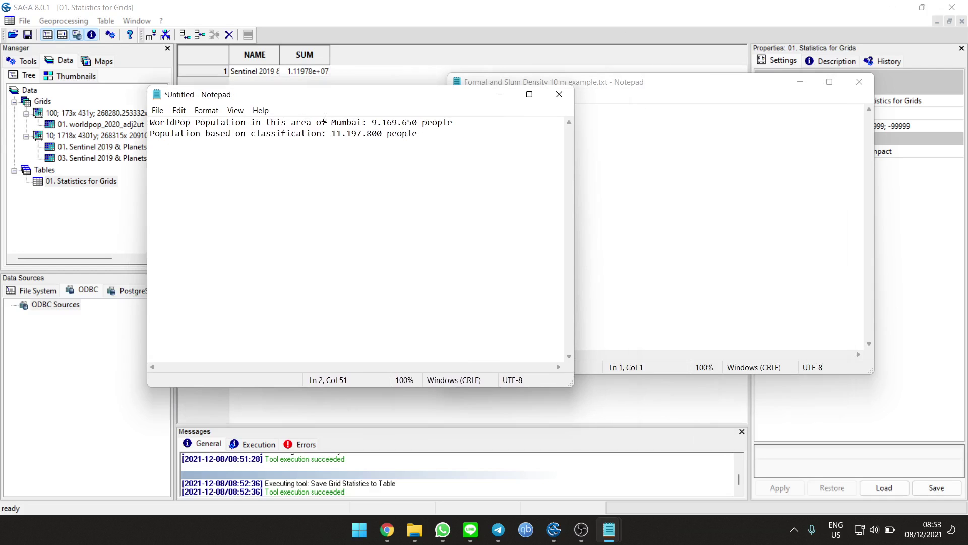
pyautogui.click(174, 111)
pyautogui.moveTo(158, 111)
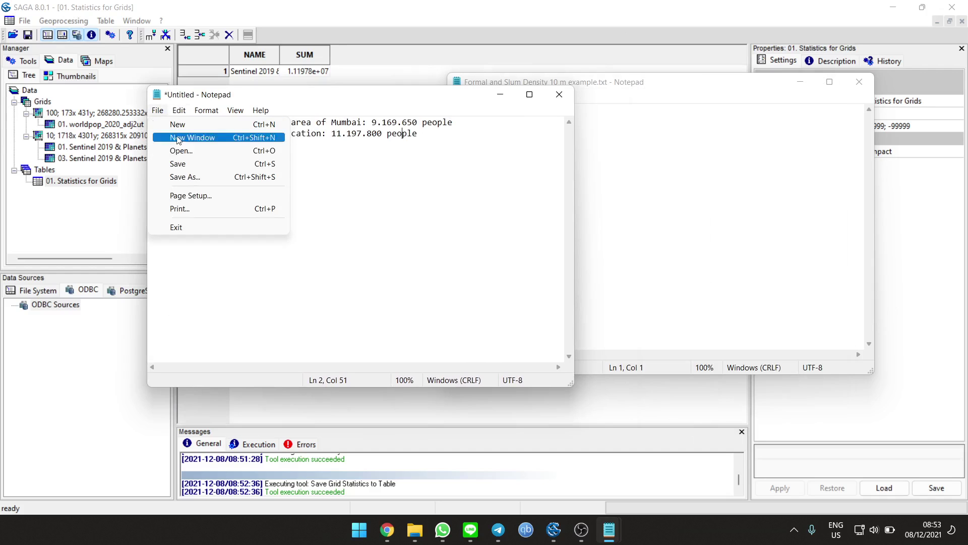
pyautogui.click(190, 166)
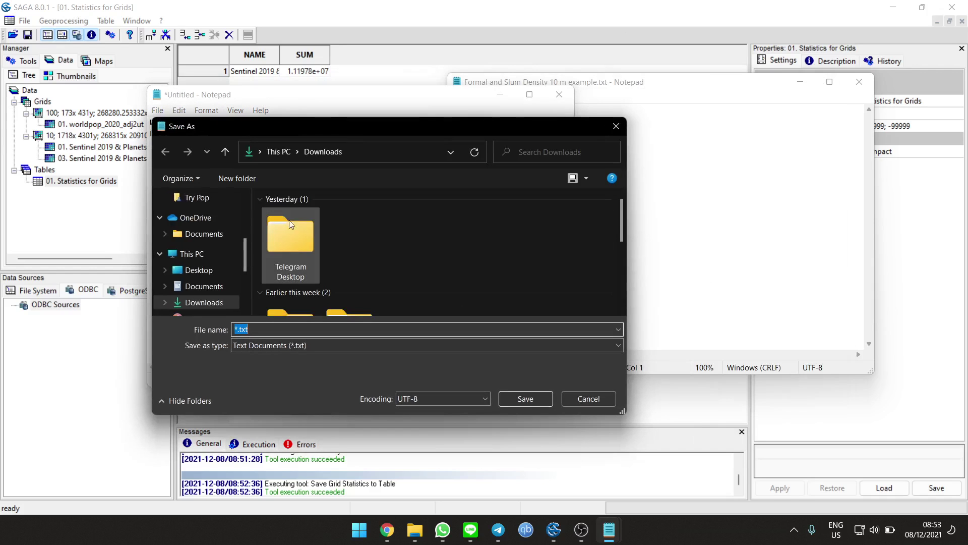
pyautogui.click(241, 329)
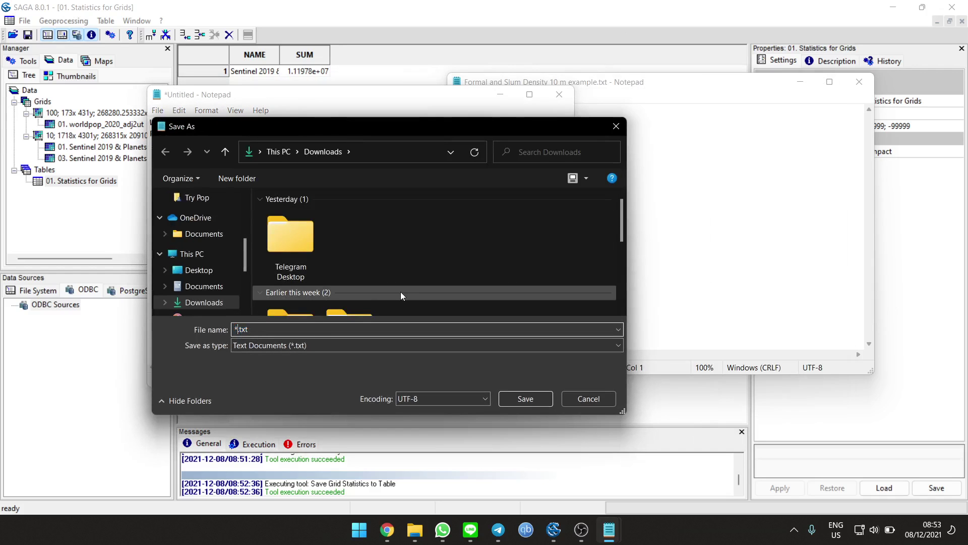
pyautogui.write('Summary Population')
pyautogui.press('Return')
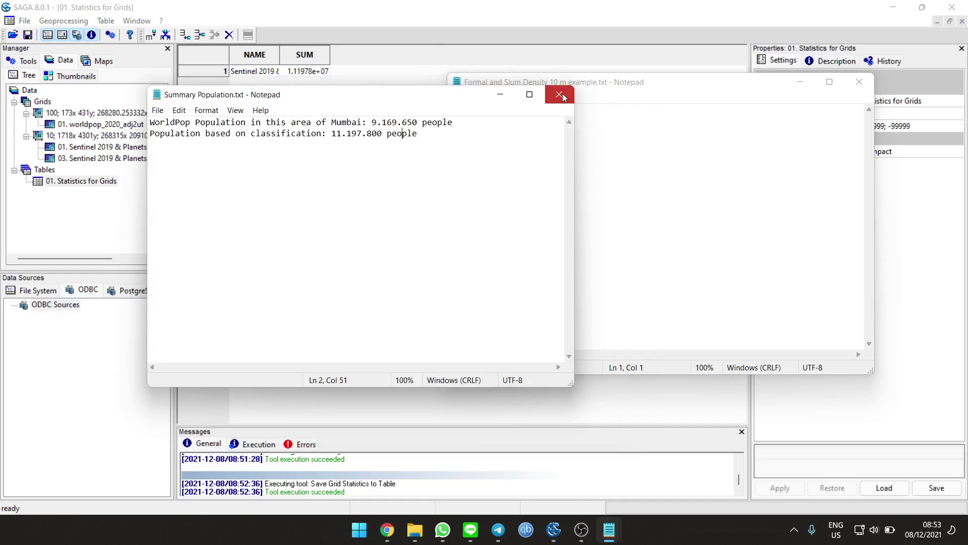
pyautogui.click(561, 95)
pyautogui.click(860, 81)
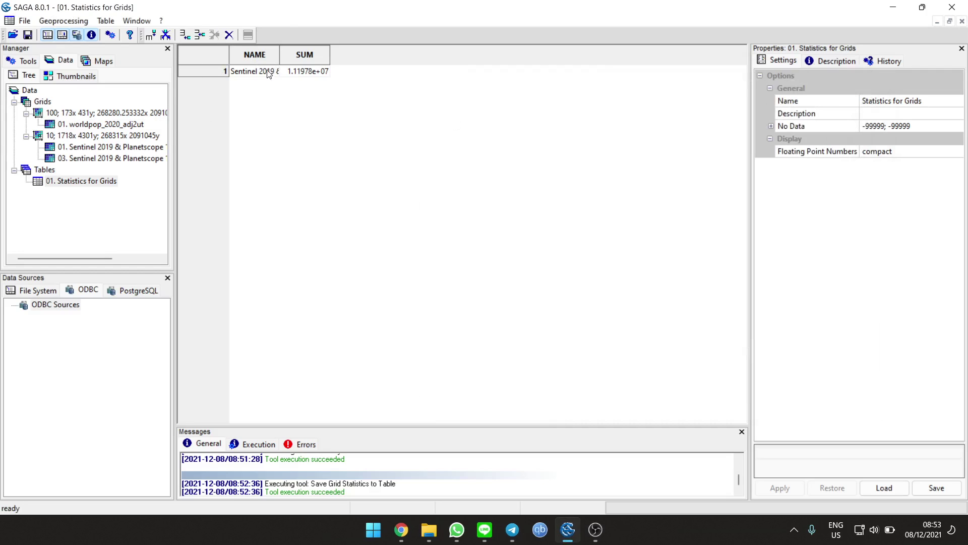
# Save the 01. Statistics for Grids table in Downloads as Statistics for Grids Sentinel.txt.
pyautogui.click(102, 185)
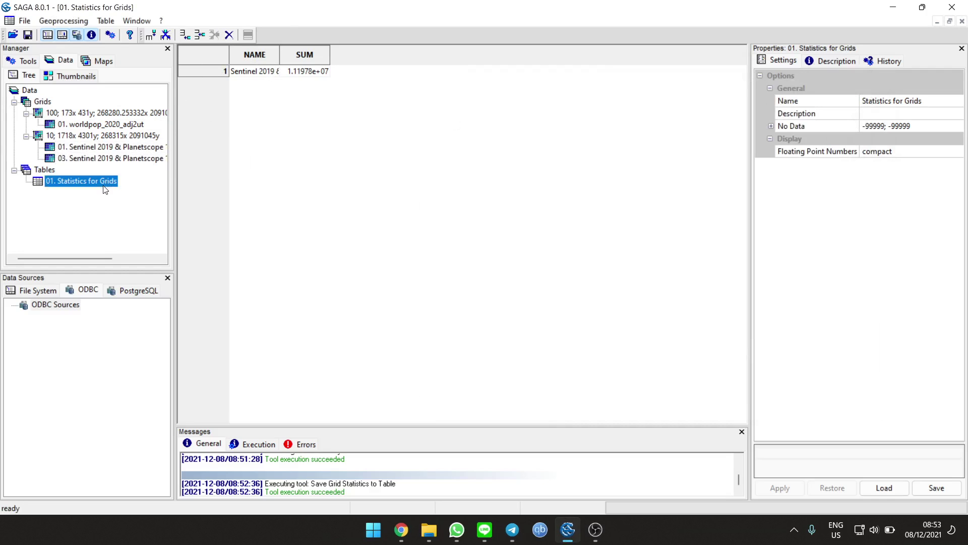
pyautogui.rightClick(105, 187)
pyautogui.click(147, 236)
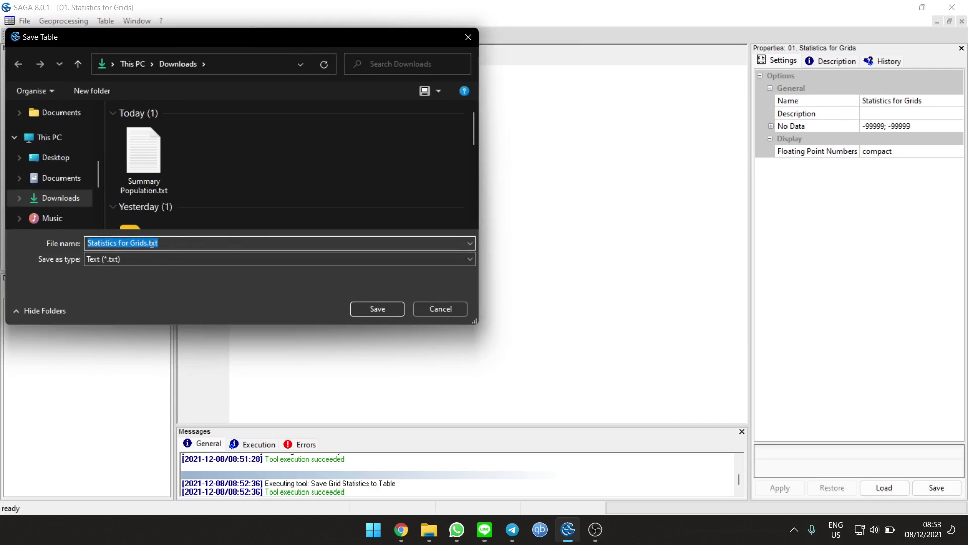
pyautogui.click(146, 243)
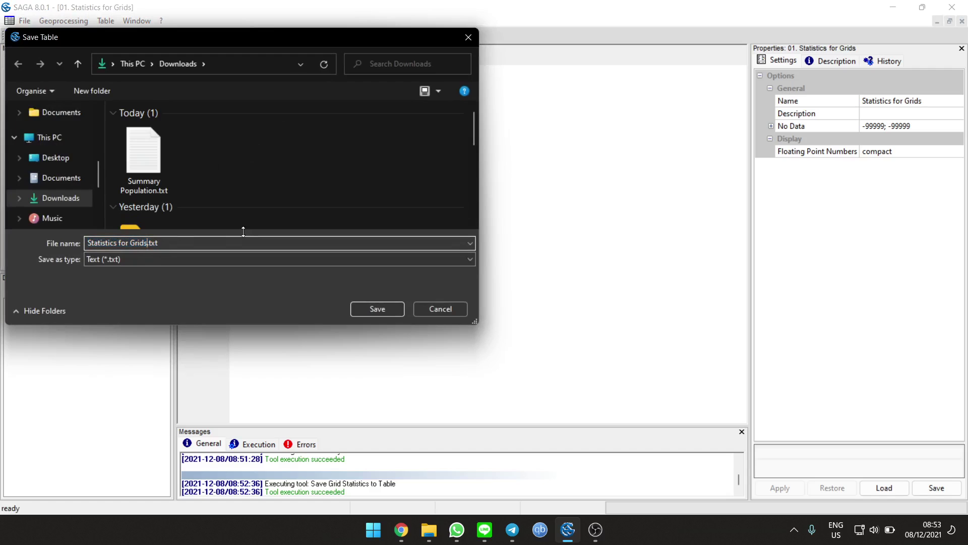
pyautogui.write('Sentinel')
pyautogui.press('Return')
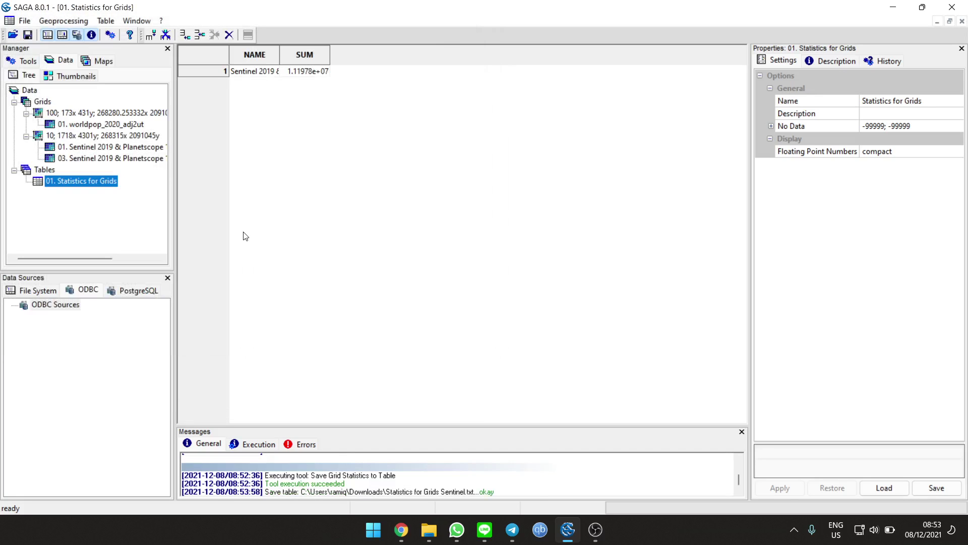
pyautogui.click(74, 19)
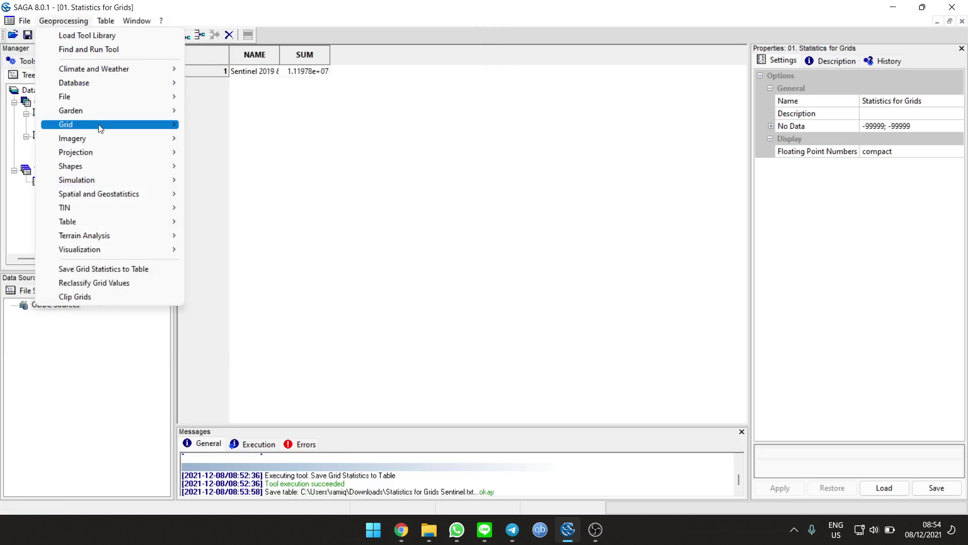
pyautogui.moveTo(104, 127)
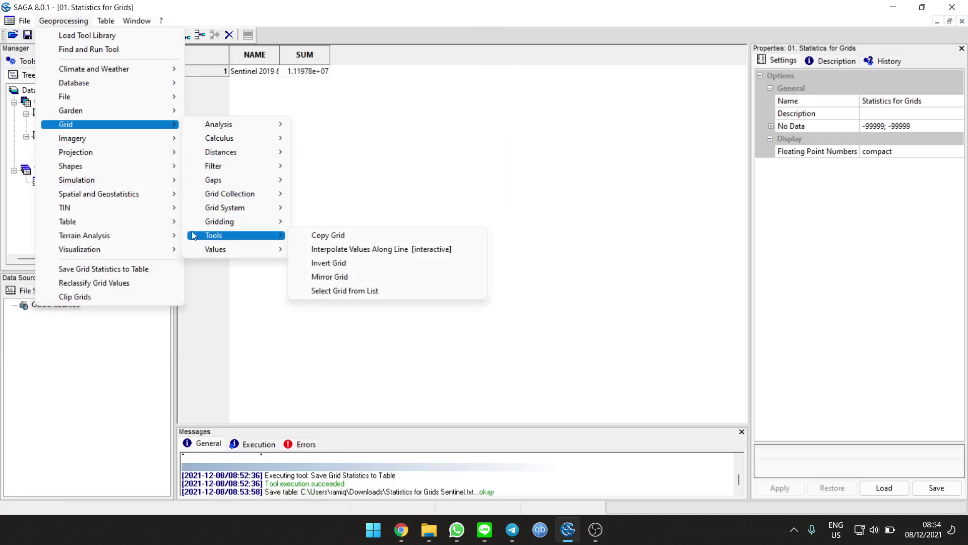
pyautogui.moveTo(151, 197)
pyautogui.moveTo(255, 205)
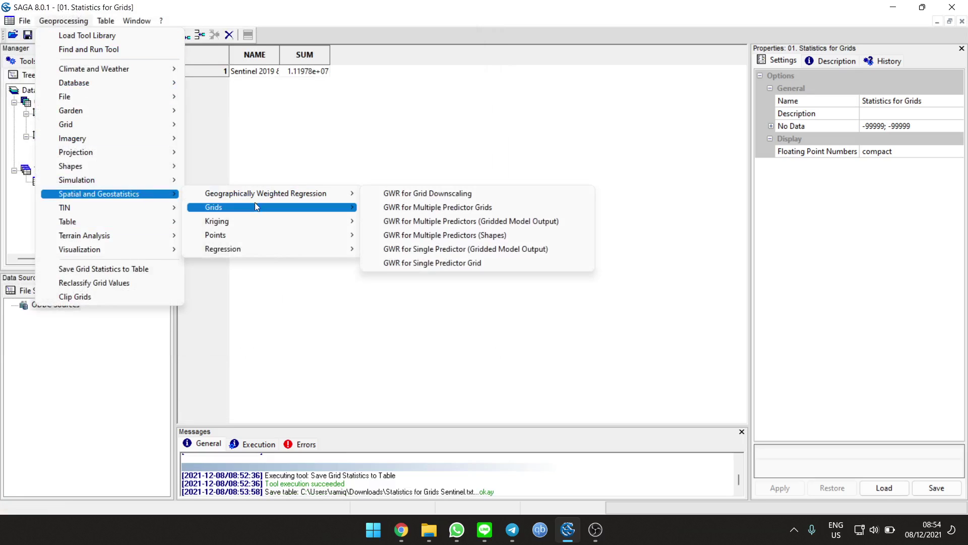
pyautogui.click(468, 400)
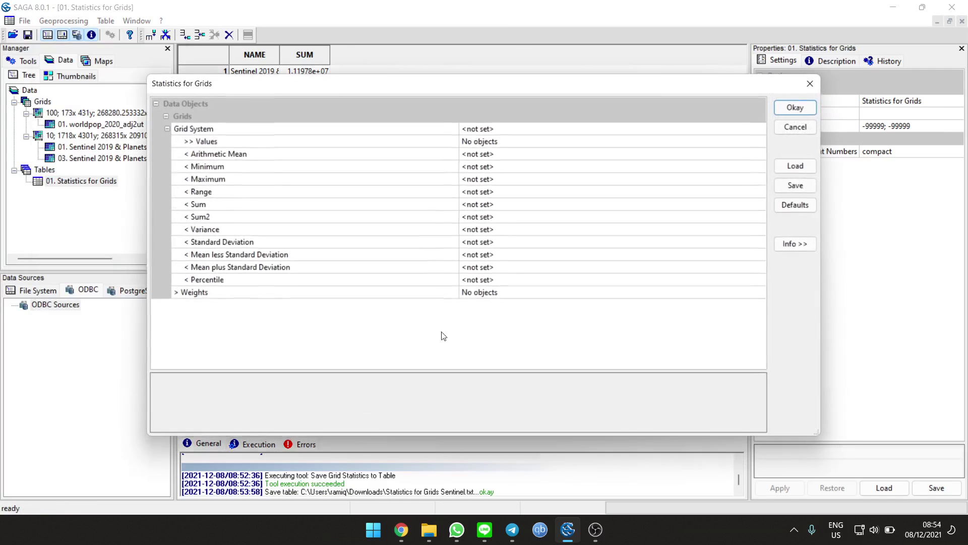
pyautogui.click(811, 83)
# Set up Save Grid Statistics to Table with the 100; 173x 431y grid system and worldpop_2020_adj2ut as the input grid.
pyautogui.click(82, 21)
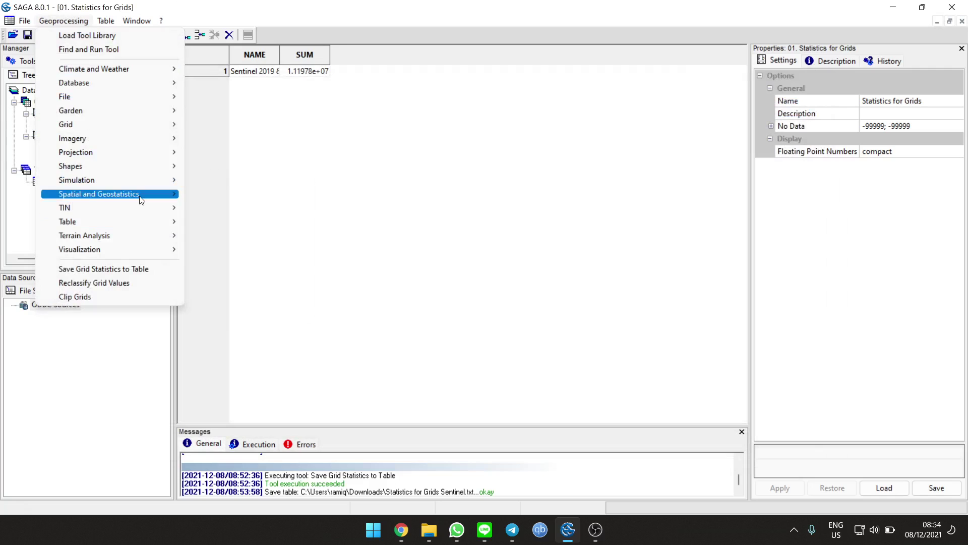
pyautogui.moveTo(135, 195)
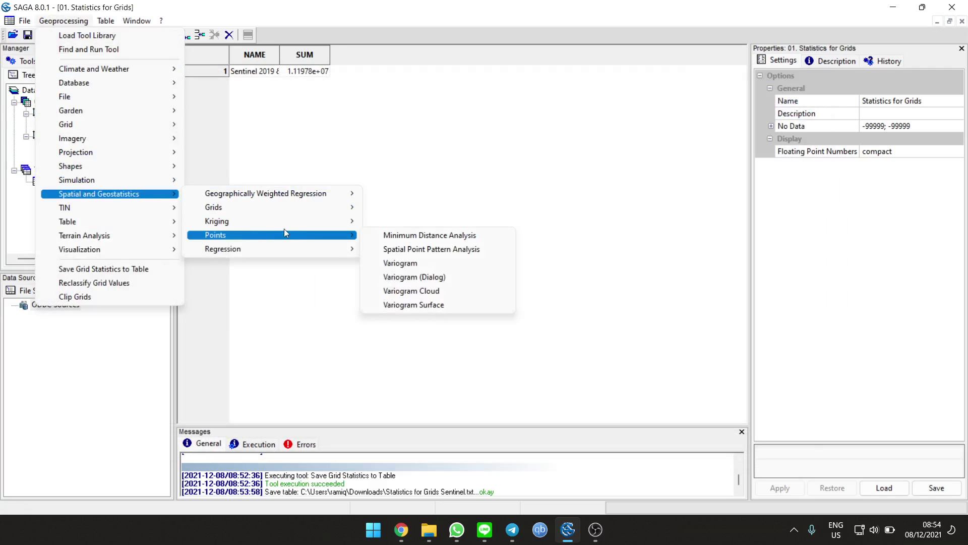
pyautogui.moveTo(331, 212)
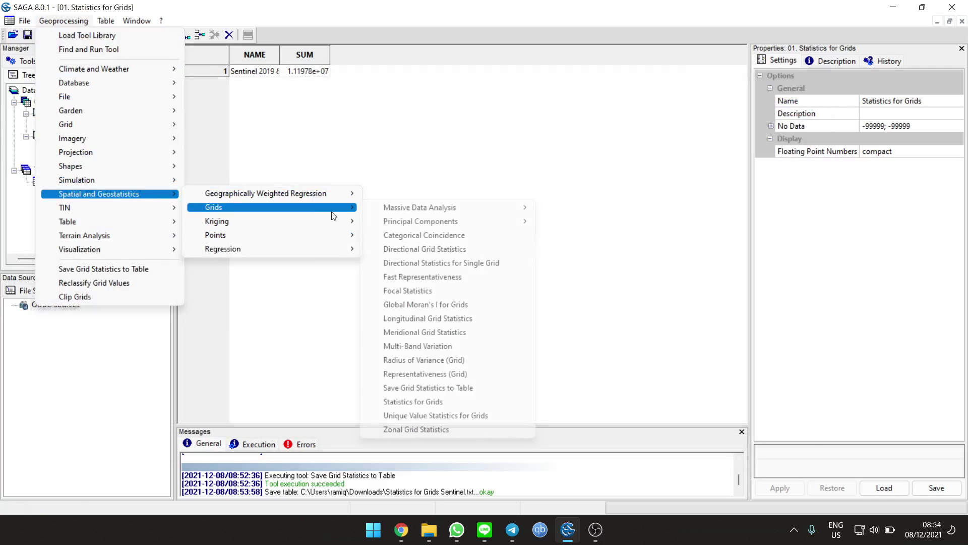
pyautogui.click(469, 388)
pyautogui.click(533, 129)
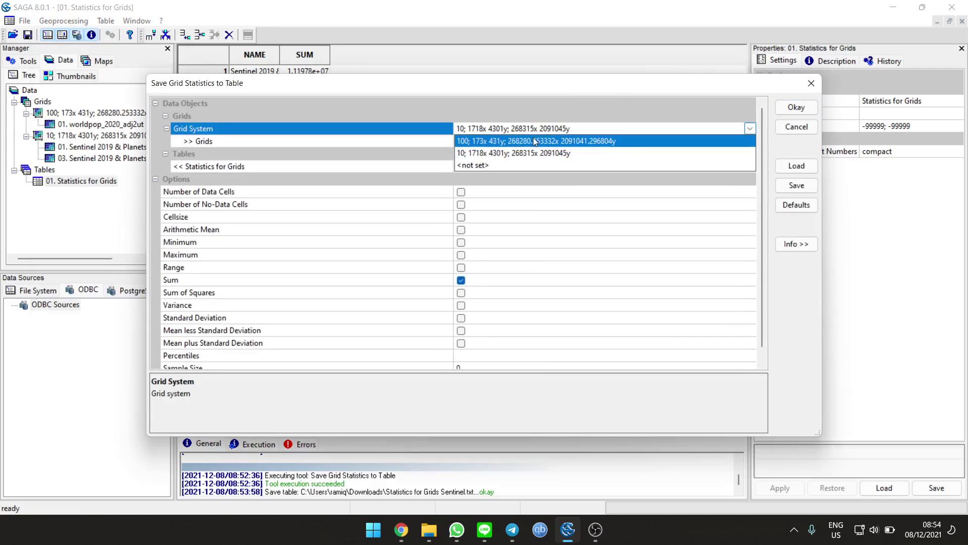
pyautogui.click(533, 139)
pyautogui.click(751, 139)
pyautogui.click(751, 139)
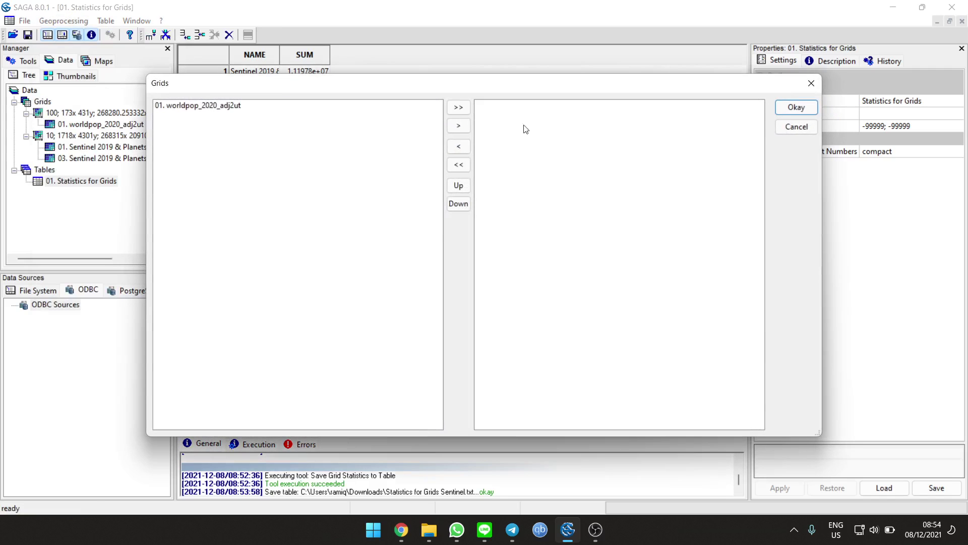
pyautogui.click(458, 107)
pyautogui.click(789, 106)
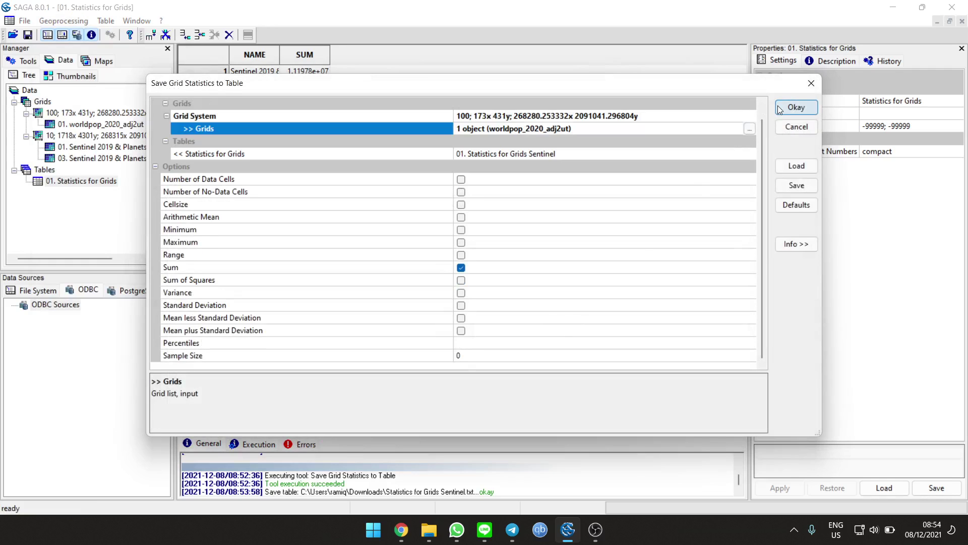
# Set the statistics output to a newly created table and run the tool with only Sum enabled.
pyautogui.click(563, 153)
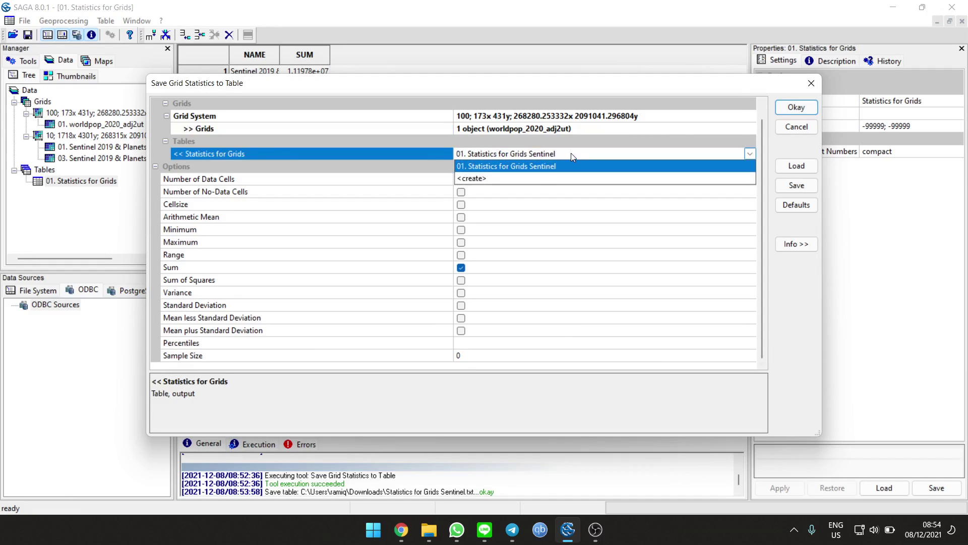
pyautogui.click(530, 178)
pyautogui.click(787, 108)
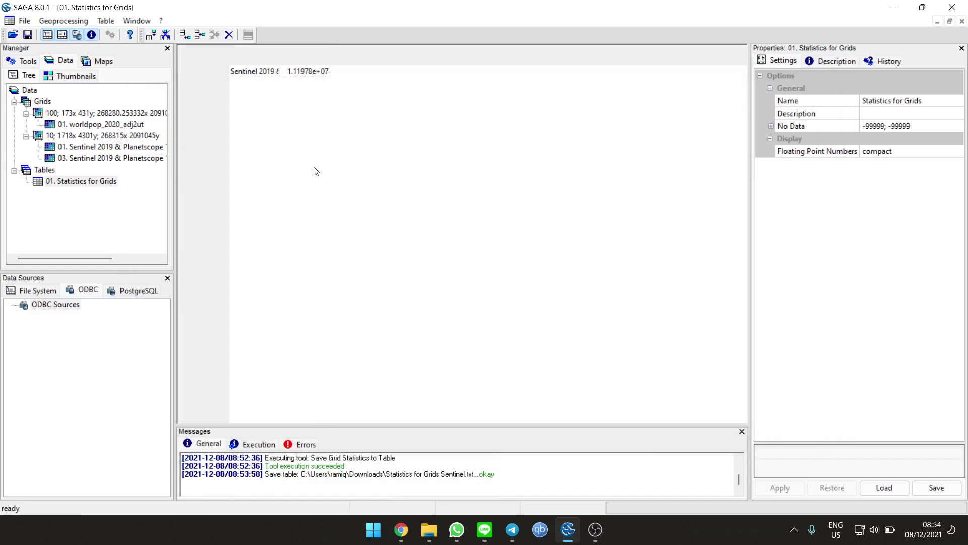
# Save the 02. Statistics for Grids table in Downloads as Statistics for Grids WorldPop.txt.
pyautogui.click(103, 195)
pyautogui.click(106, 183)
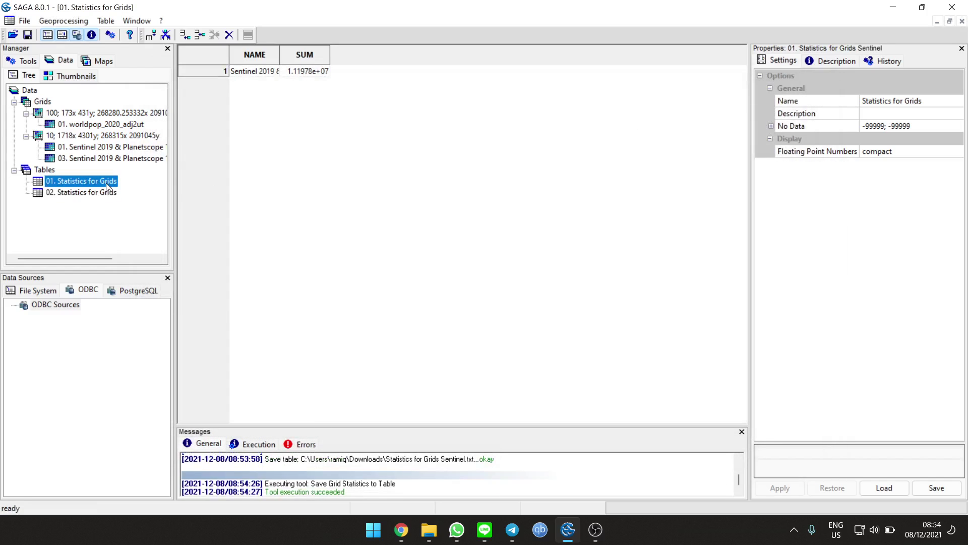
pyautogui.rightClick(106, 182)
pyautogui.doubleClick(92, 192)
pyautogui.rightClick(91, 192)
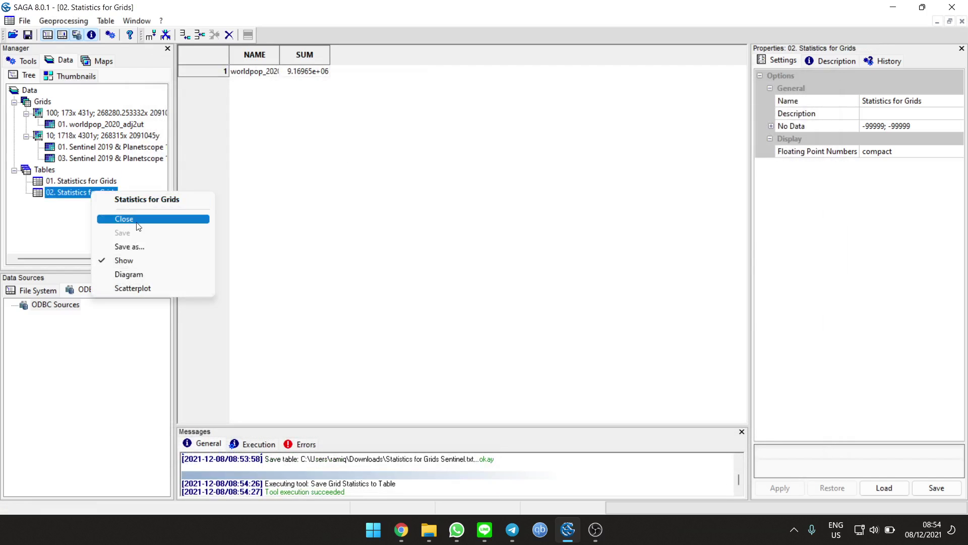
pyautogui.click(134, 245)
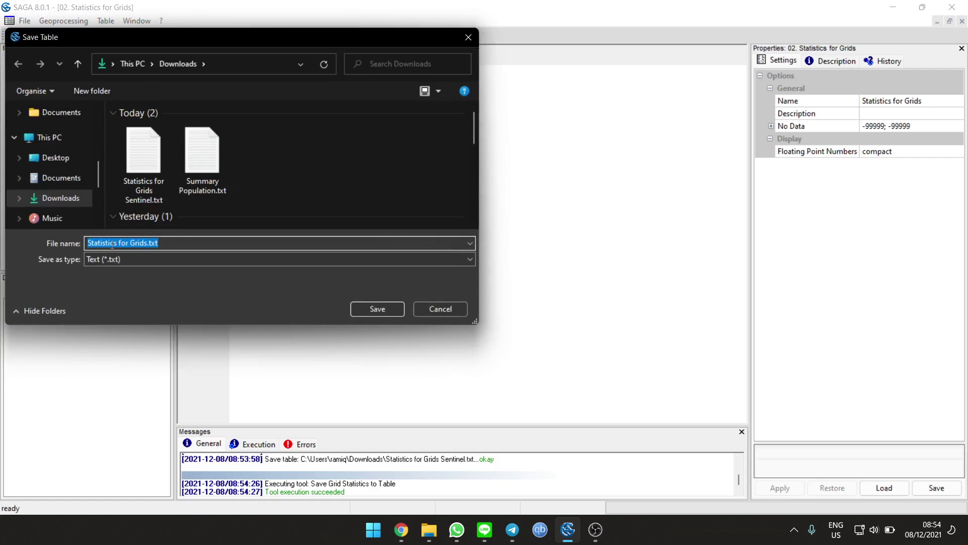
pyautogui.click(117, 244)
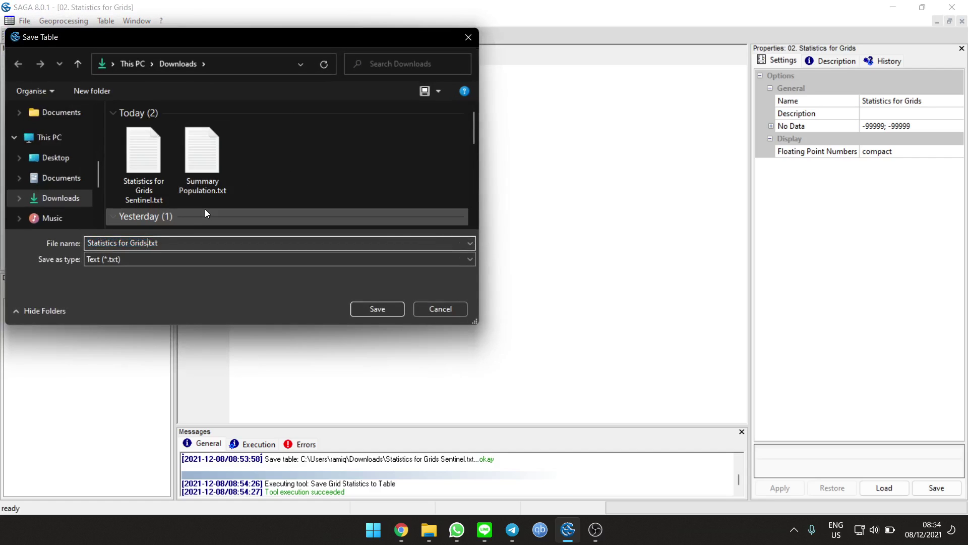
pyautogui.write('WorldPop')
pyautogui.press('Return')
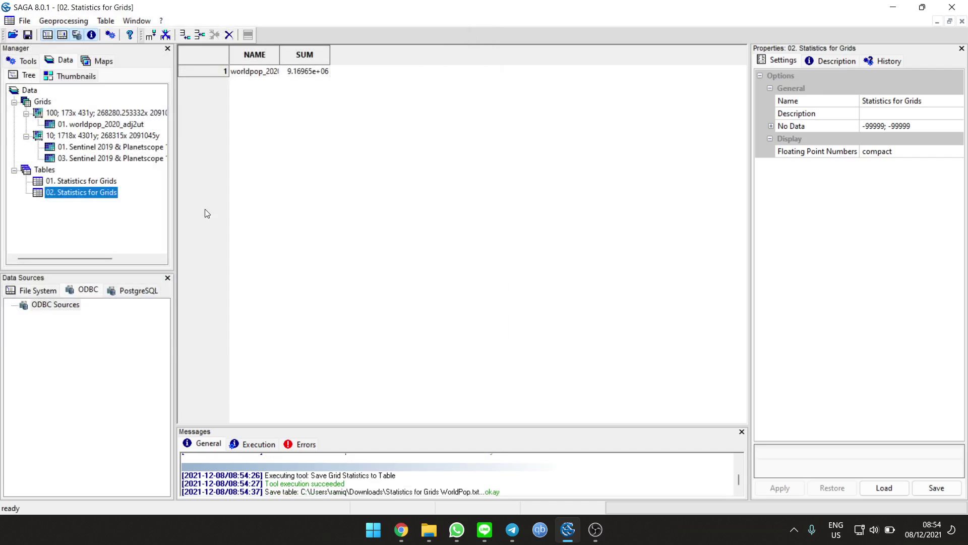
# In File Explorer, move the Summary Population note and the four Statistics for Grids files from Downloads to the Try Pop folder.
pyautogui.click(435, 538)
pyautogui.click(398, 352)
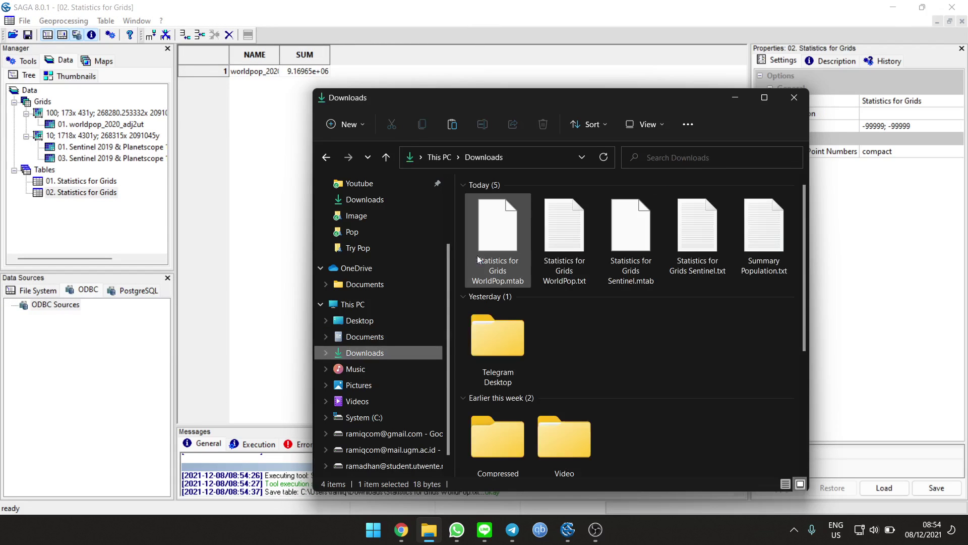
pyautogui.click(479, 256)
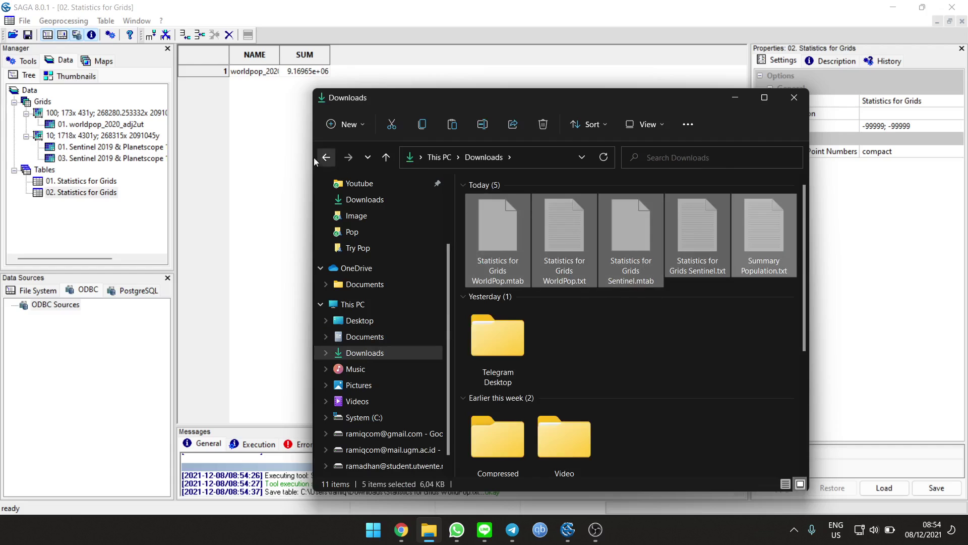
pyautogui.click(326, 157)
pyautogui.click(515, 317)
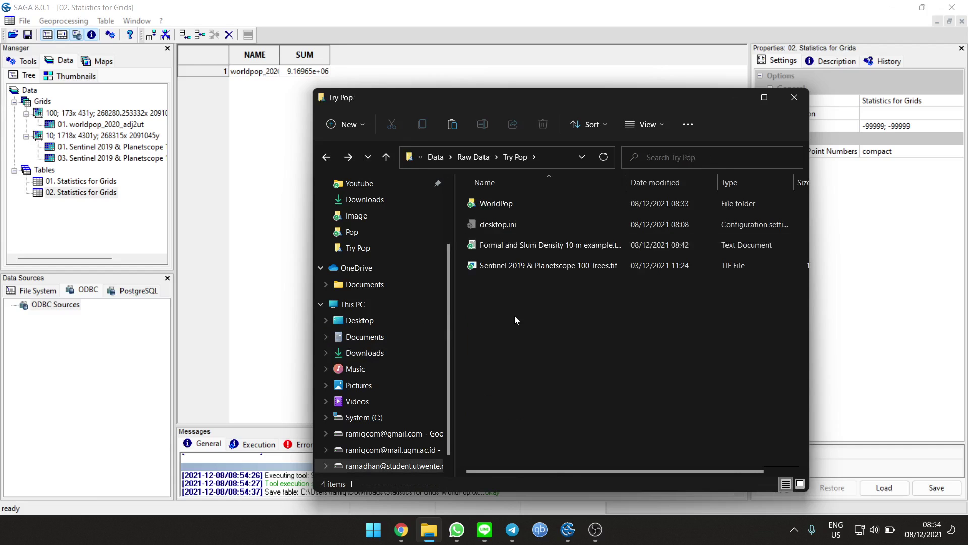
pyautogui.hotkey('ctrl', 'v')
# Create a Result folder in Try Pop and move Summary Population.txt and the four Statistics for Grids files into it.
pyautogui.click(538, 393)
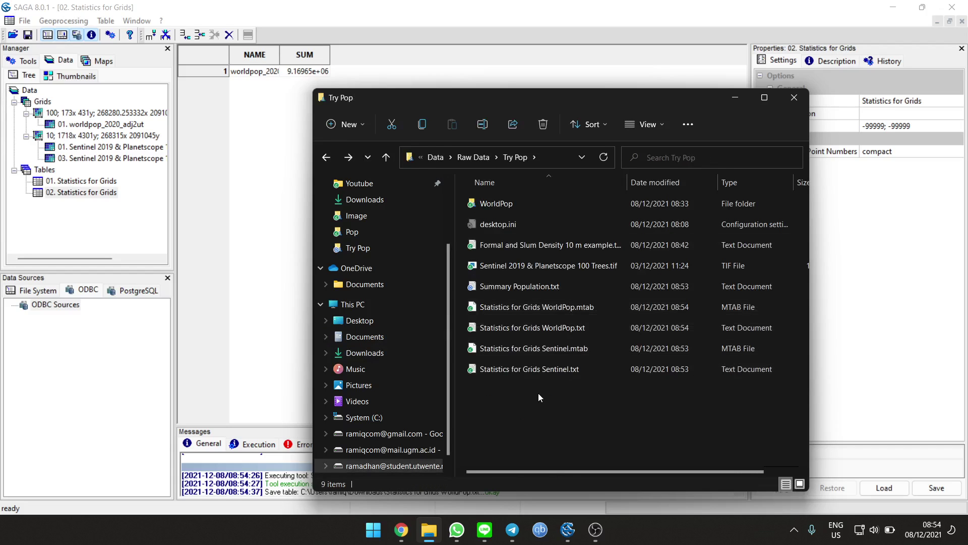
pyautogui.hotkey('ctrl', 'shift', 'n')
pyautogui.write('Result')
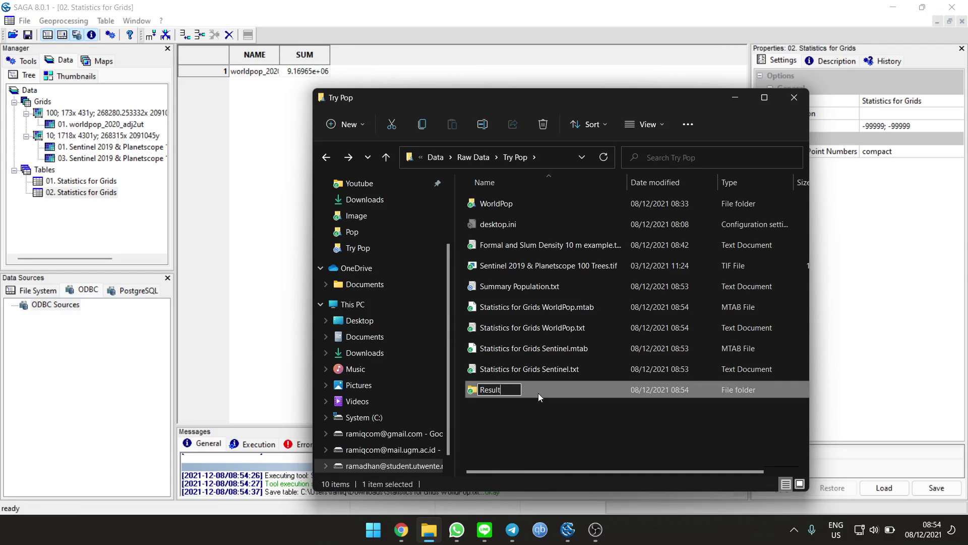
pyautogui.press('Return')
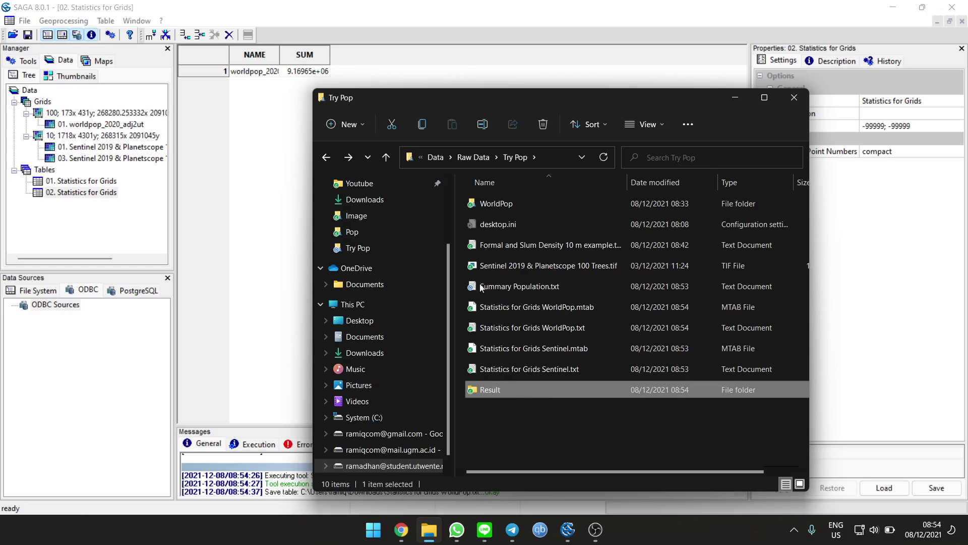
pyautogui.click(509, 281)
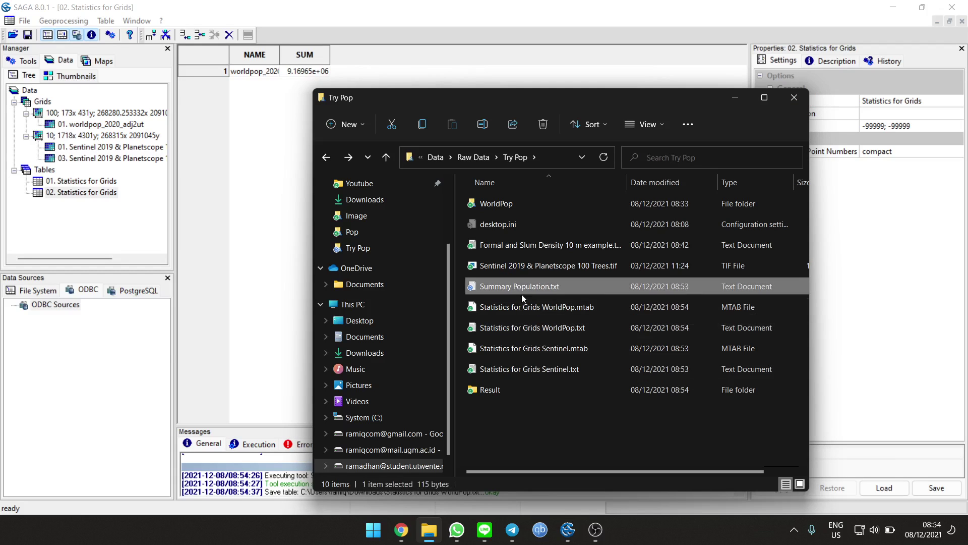
pyautogui.keyDown('shift'); pyautogui.click(529, 363); pyautogui.keyUp('shift')
pyautogui.moveTo(528, 360); pyautogui.dragTo(535, 388)
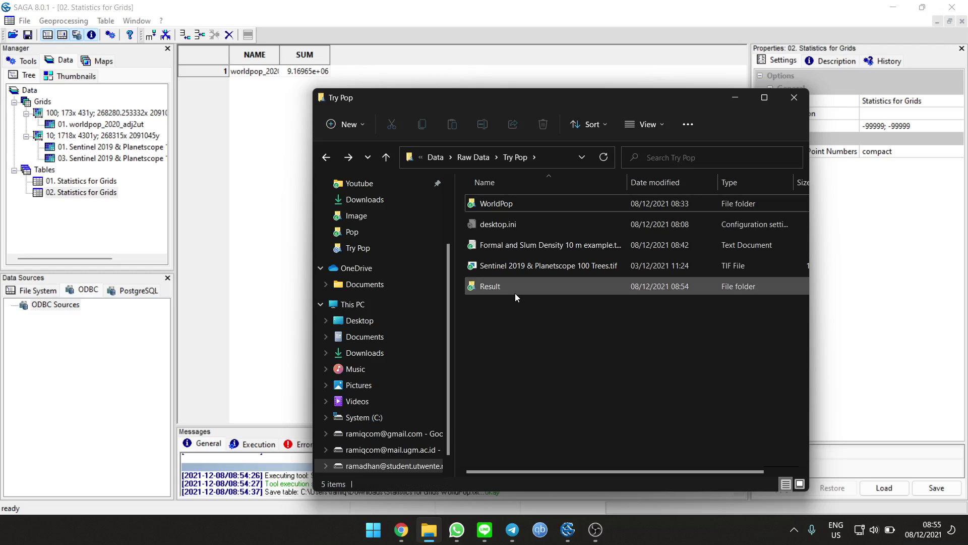
# In SAGA, save the reclassified Sentinel 2019 & Planetscope 100 Trees grid as a GeoTIFF in Downloads.
pyautogui.click(109, 158)
pyautogui.rightClick(111, 158)
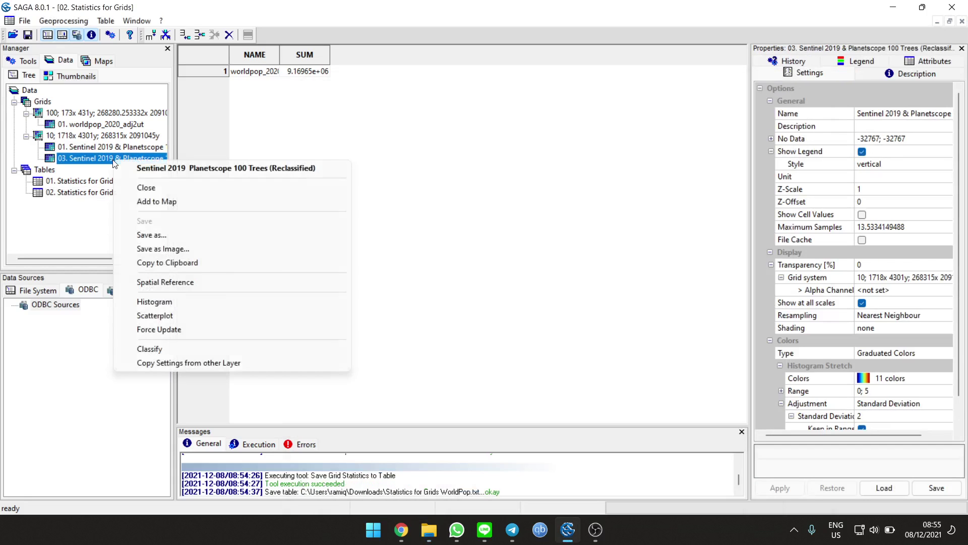
pyautogui.click(200, 235)
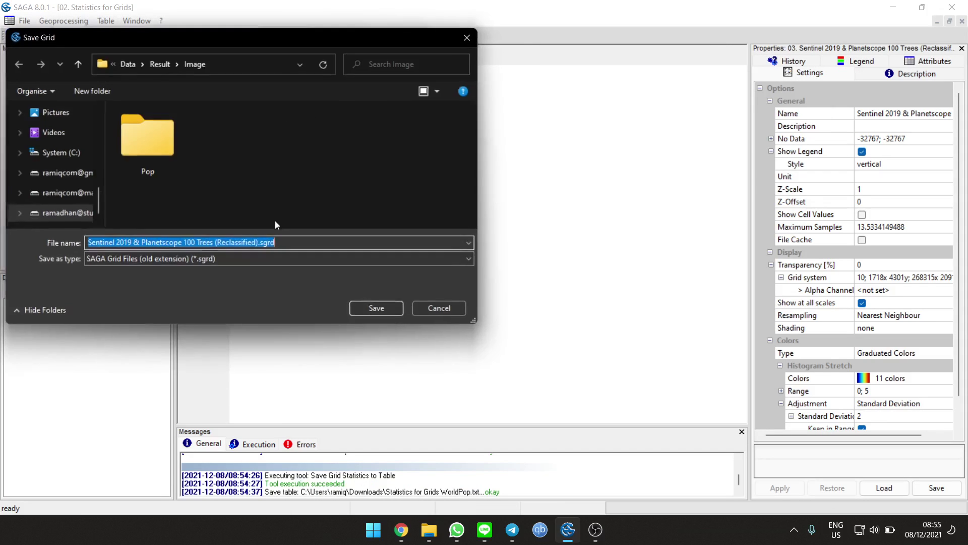
pyautogui.click(274, 260)
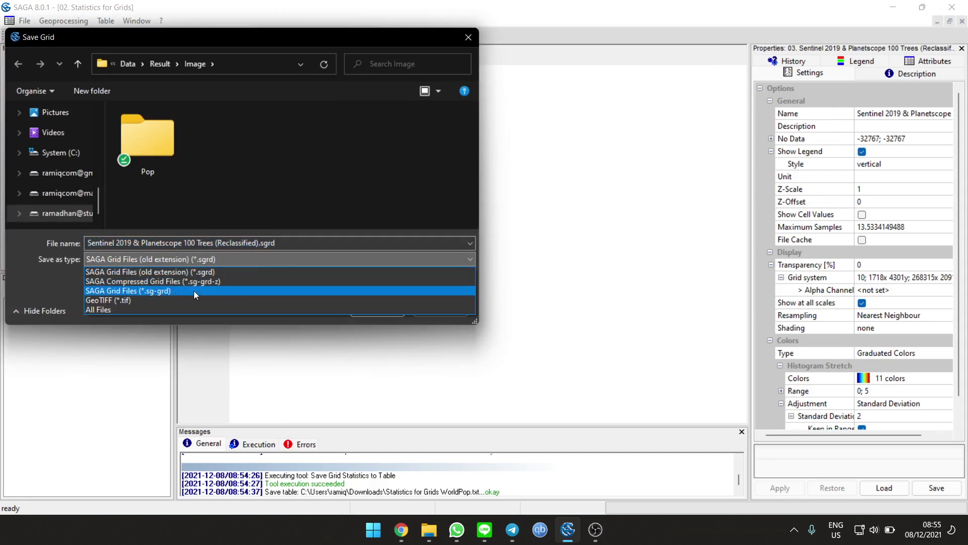
pyautogui.click(192, 297)
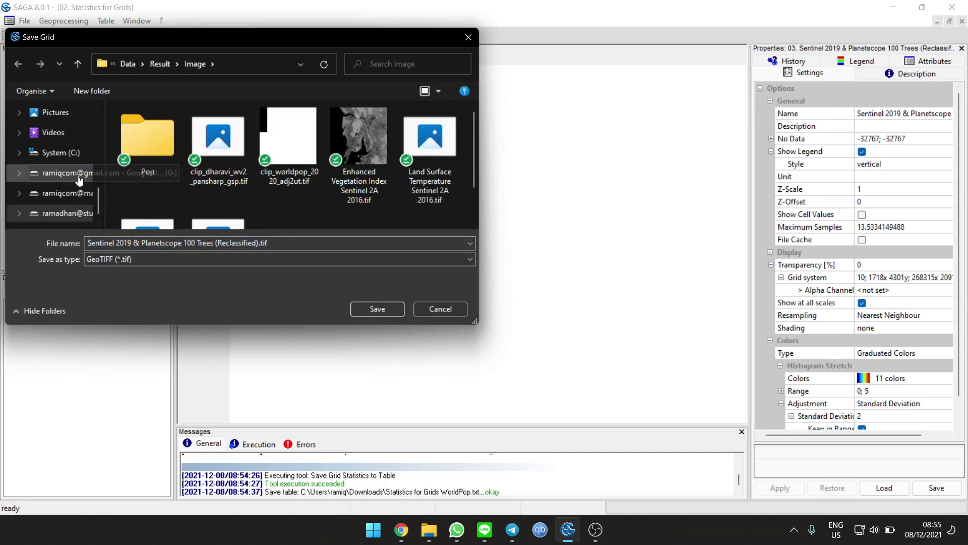
pyautogui.scroll(2, 66, 172)
pyautogui.click(60, 152)
pyautogui.click(392, 306)
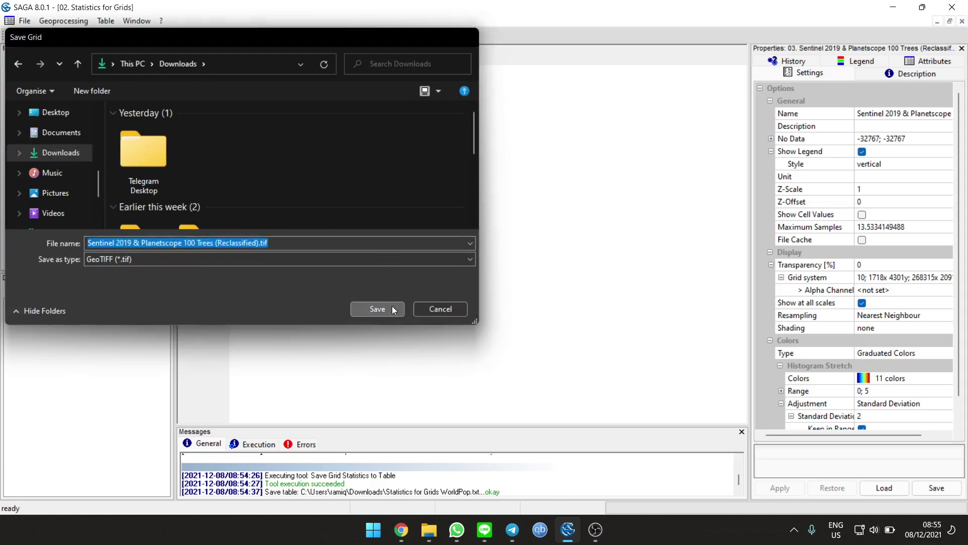
# Save the worldpop_2020_adj2ut grid as a GeoTIFF in Downloads.
pyautogui.rightClick(126, 125)
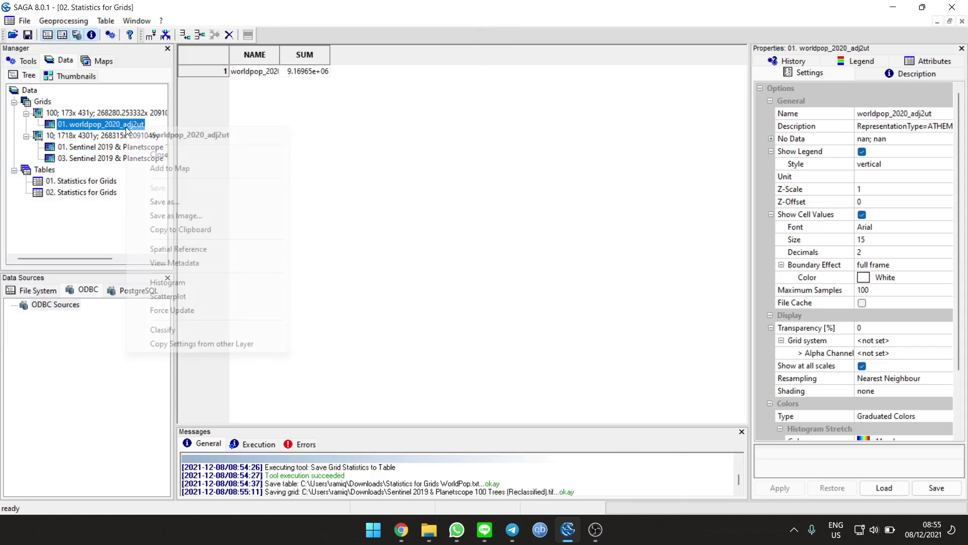
pyautogui.click(188, 200)
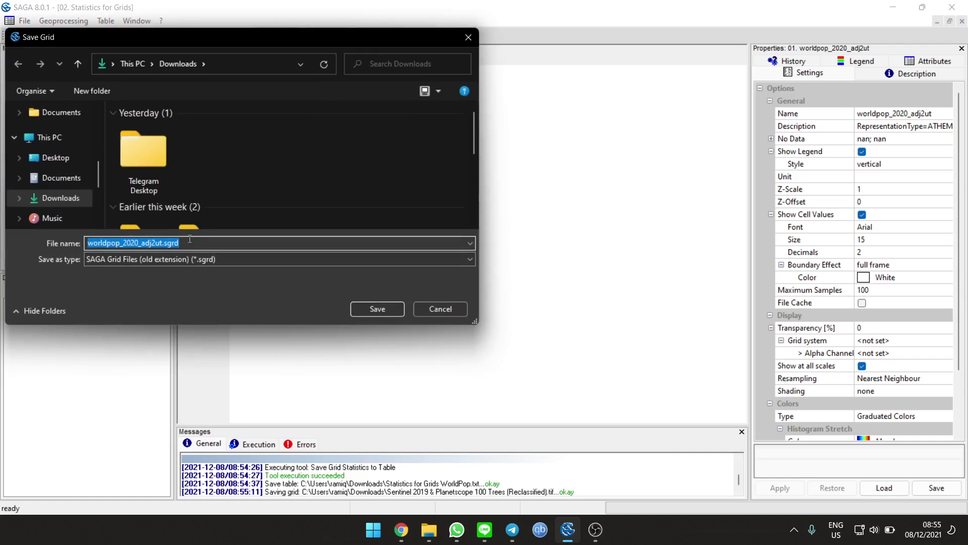
pyautogui.click(225, 257)
pyautogui.click(162, 286)
pyautogui.click(395, 315)
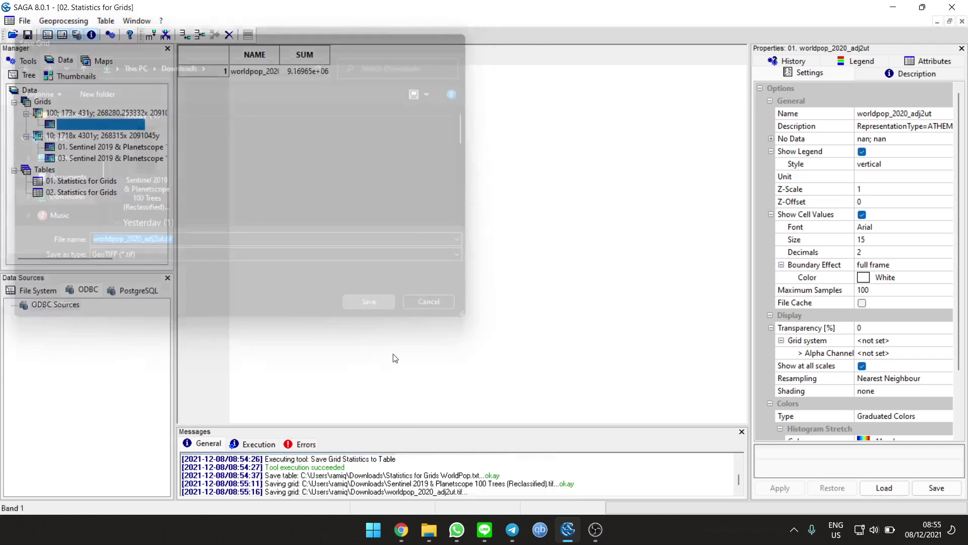
# In File Explorer, move the worldpop_2020_adj2ut and reclassified Sentinel TIF files from Downloads into Try Pop's Result folder.
pyautogui.click(428, 530)
pyautogui.click(396, 355)
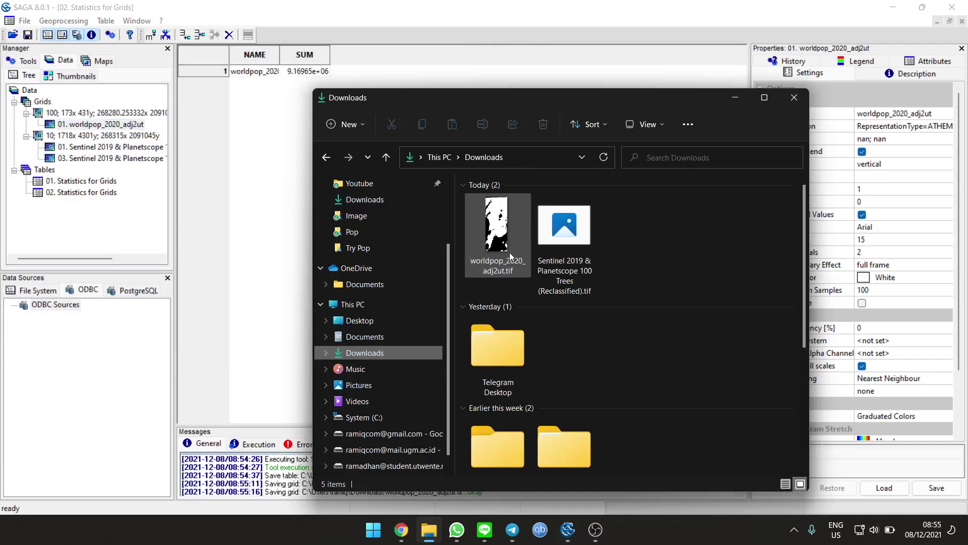
pyautogui.click(510, 249)
pyautogui.click(561, 248)
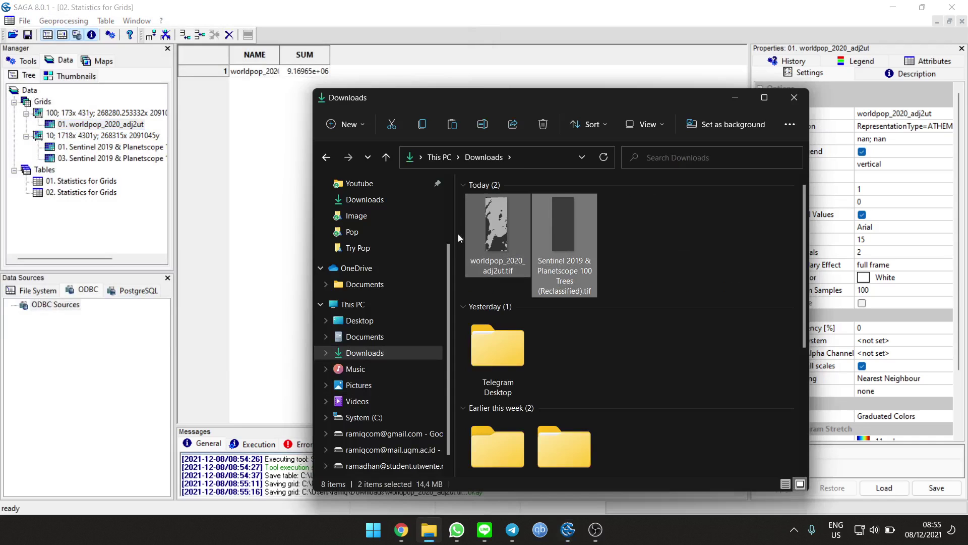
pyautogui.click(326, 160)
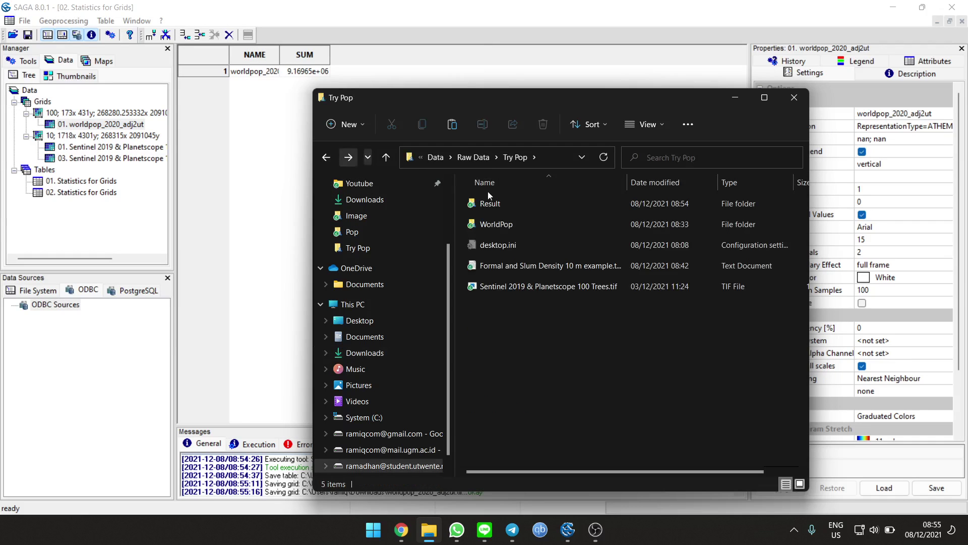
pyautogui.doubleClick(511, 202)
pyautogui.hotkey('ctrl', 'v')
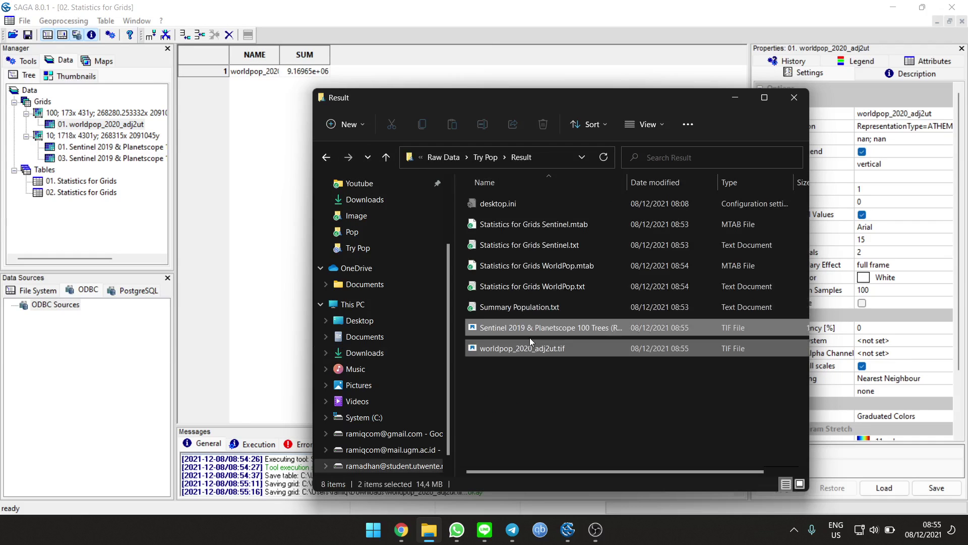
# Rename worldpop_2020_adj2ut.tif in the Result folder as clip_worldpop_2020_adj2ut.tif and return to the Try Pop folder.
pyautogui.click(528, 348)
pyautogui.write('clip_')
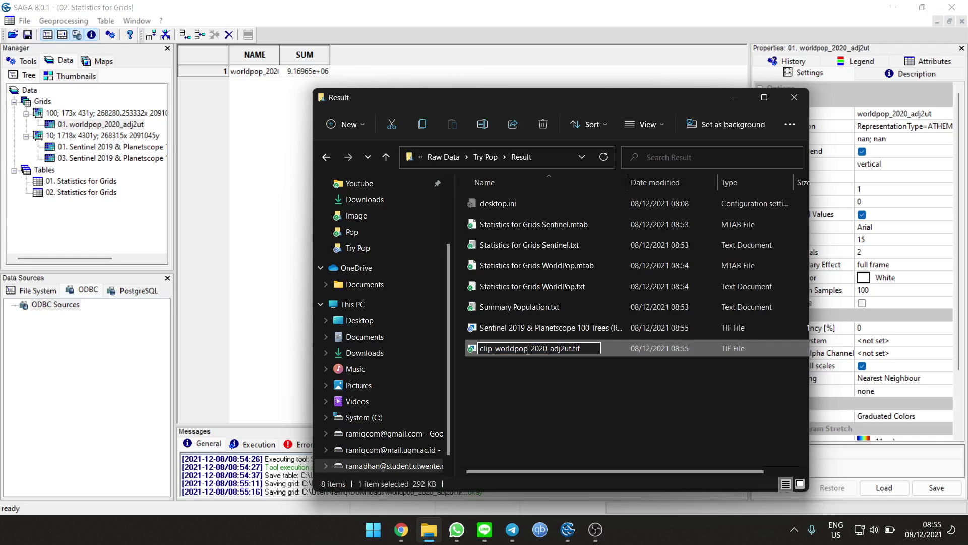
pyautogui.press('Return')
pyautogui.click(486, 157)
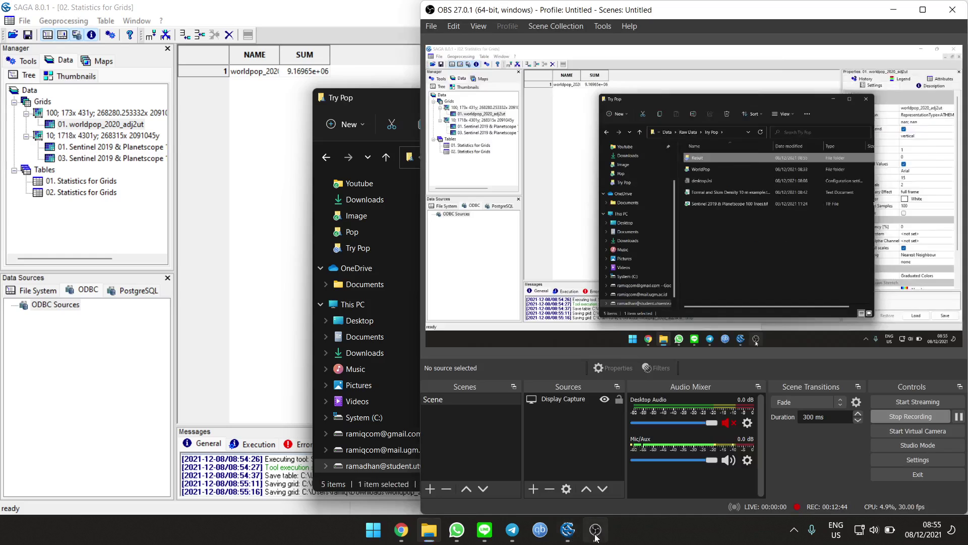
pyautogui.click(595, 529)
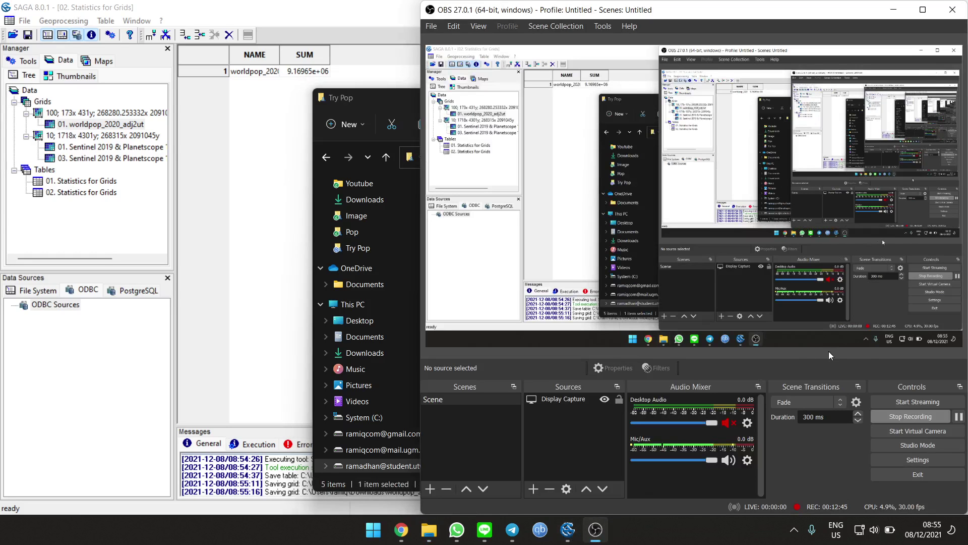